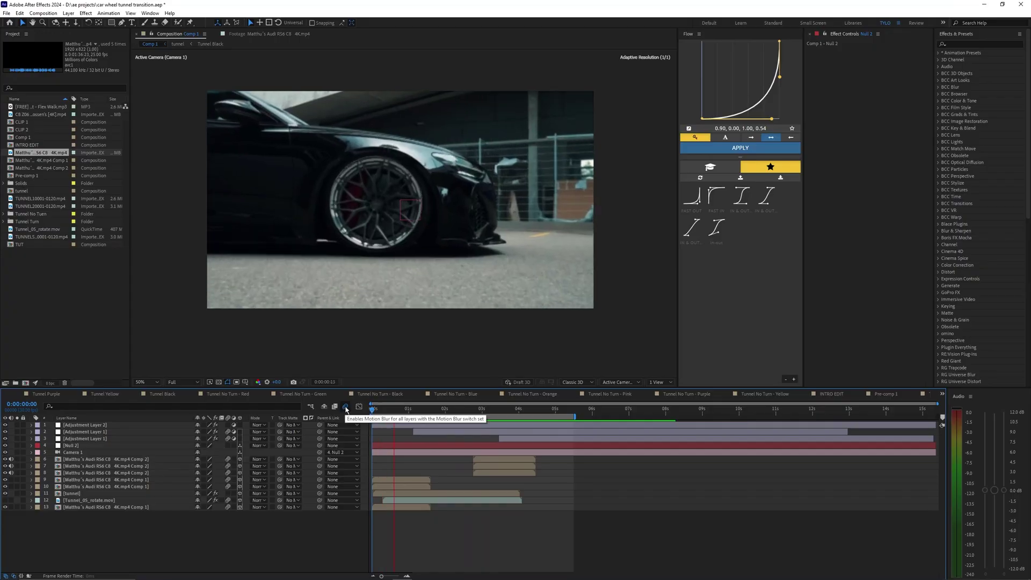
Scrub through the transition in Comp 1 and look over the tunnel clips in the Tunnels - Tylo folder.
left_click_drag(372, 409, 493, 422)
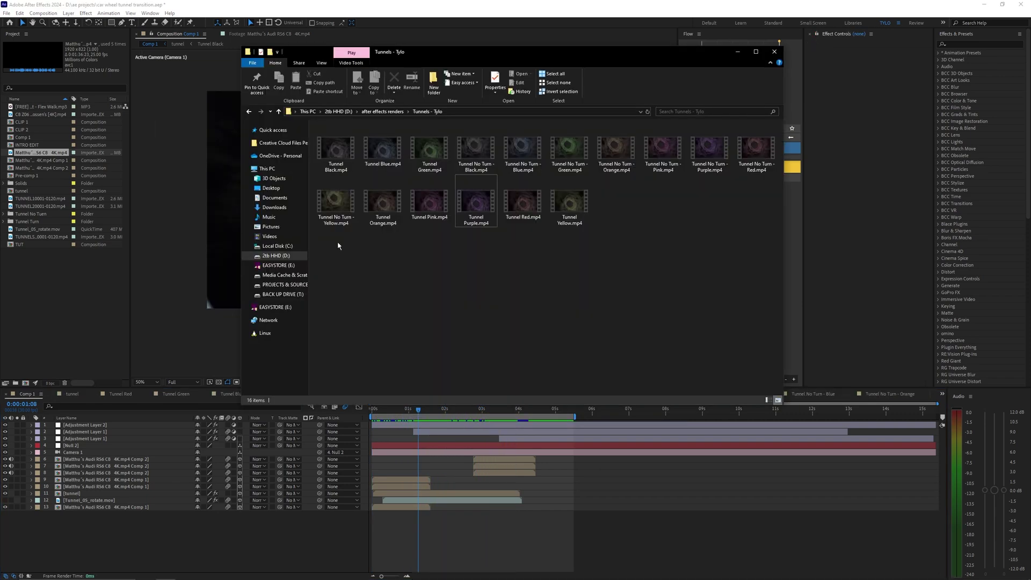
left_click_drag(337, 246, 758, 123)
left_click(334, 158)
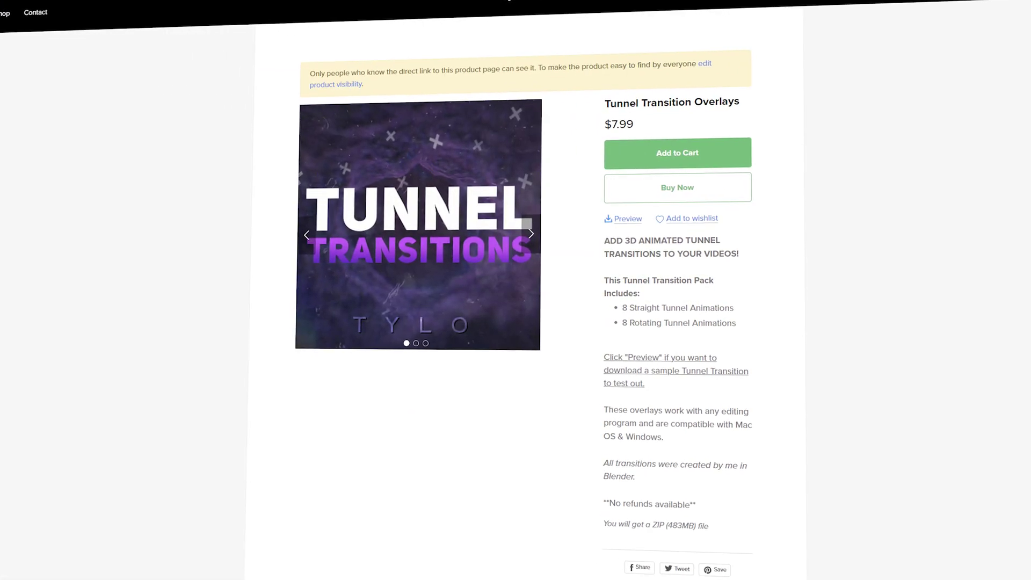
left_click_drag(185, 315, 892, 116)
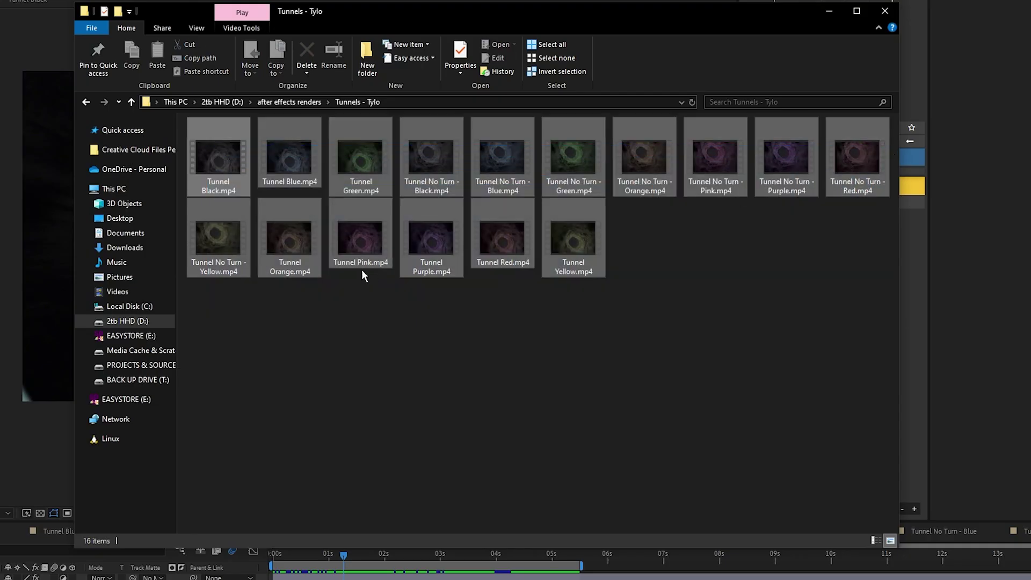
Play the Tunnel Blue and Tunnel Purple videos to preview their animations, closing each one.
double_click(300, 157)
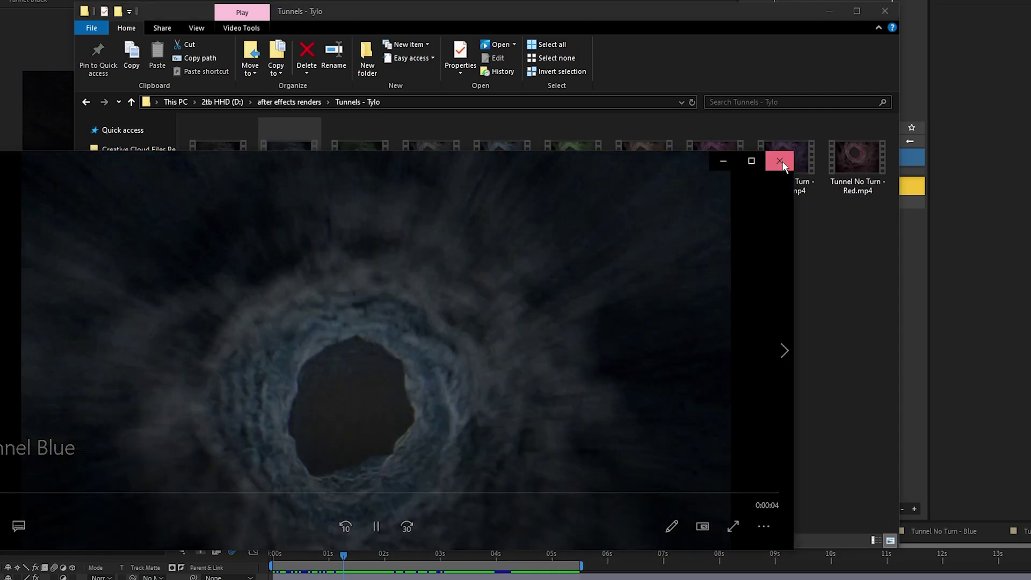
left_click(780, 160)
double_click(433, 244)
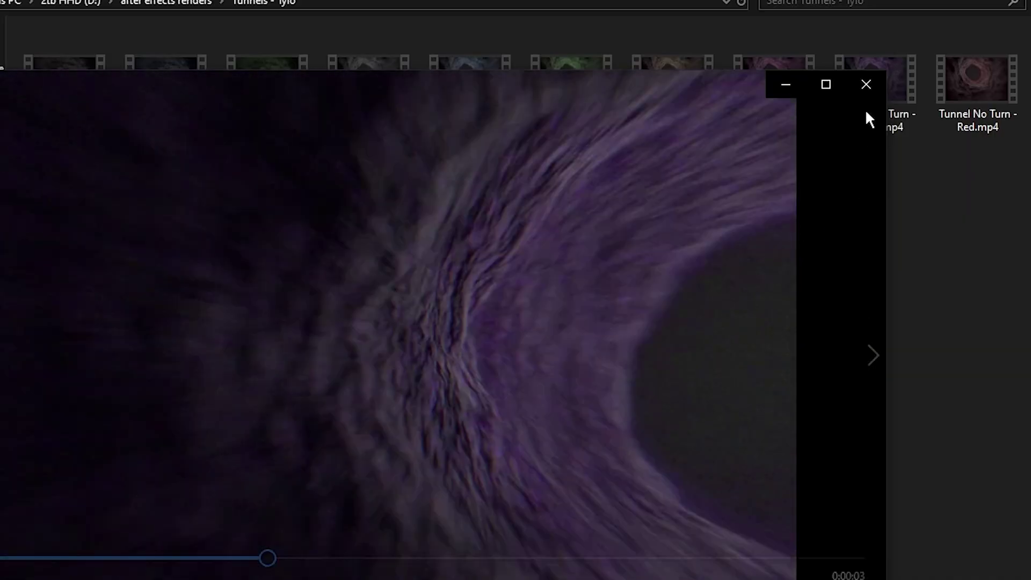
left_click(778, 160)
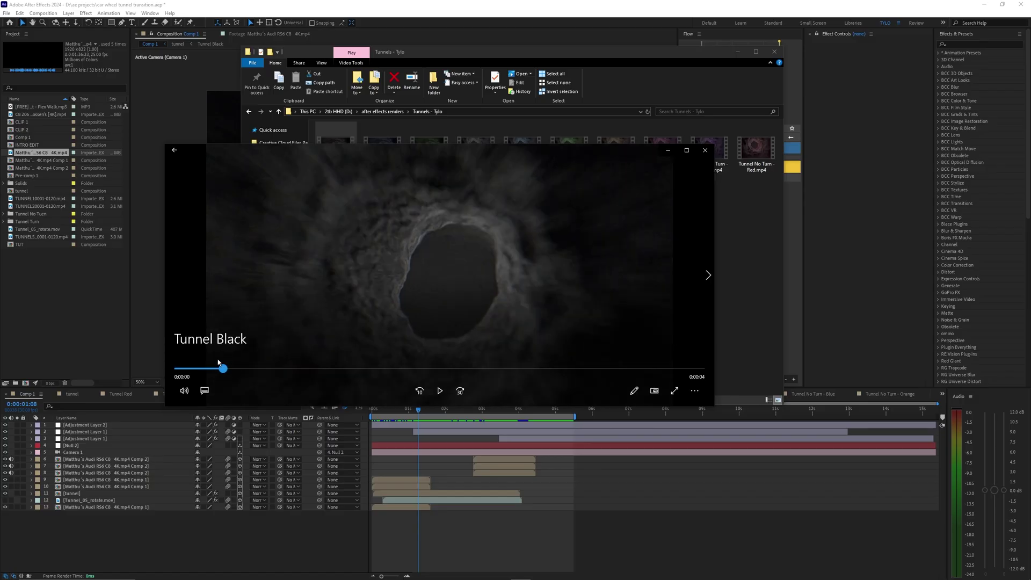
Scrub through the Tunnel Black video to examine its rotating tunnel motion and close the player.
left_click_drag(223, 369, 559, 368)
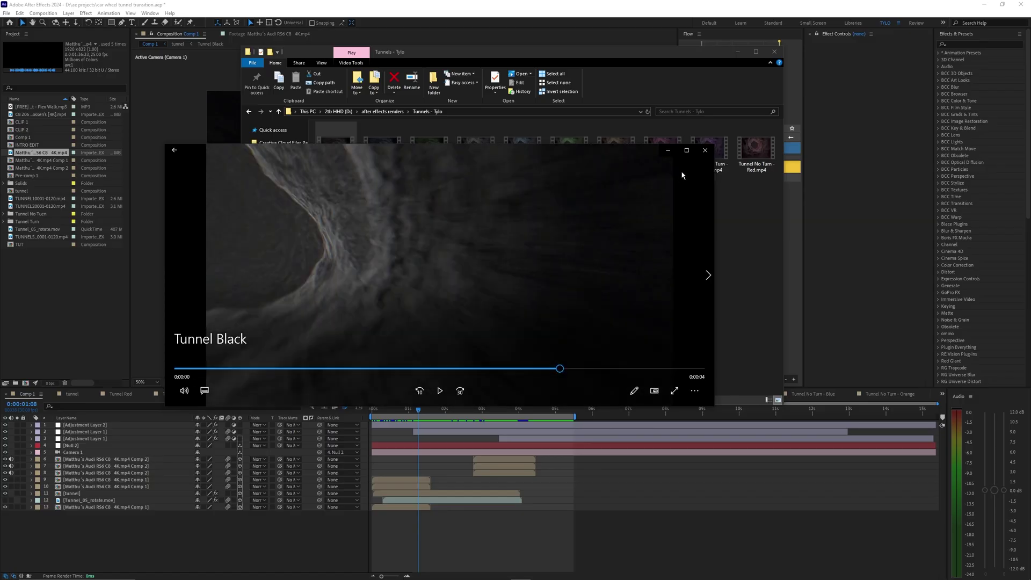
left_click(705, 151)
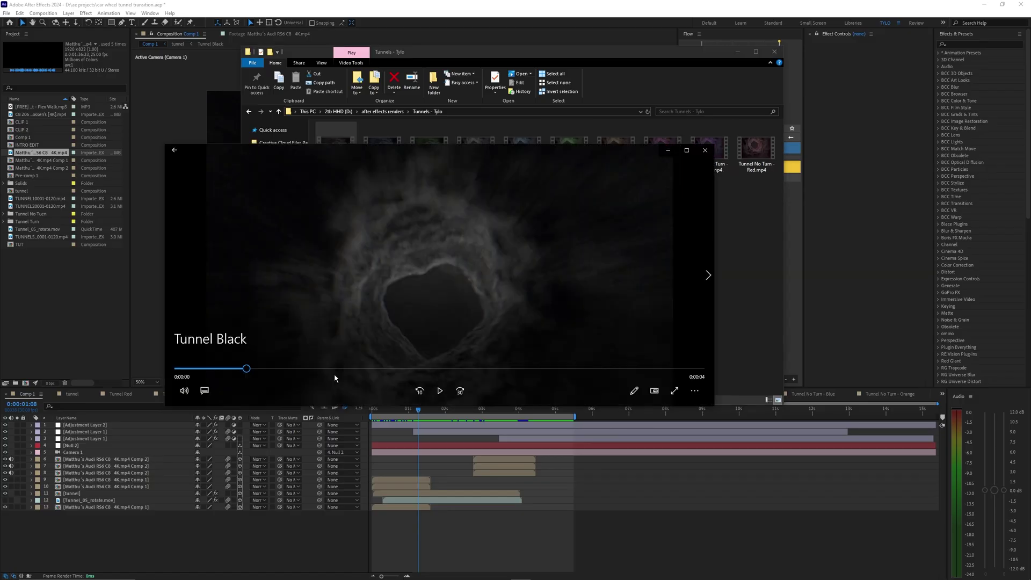
left_click_drag(337, 378, 475, 369)
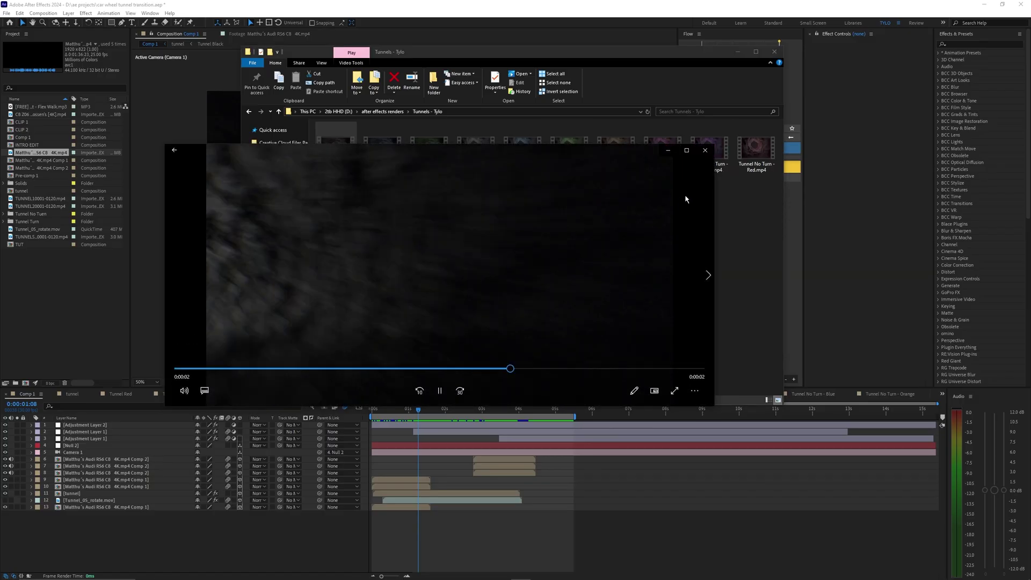
left_click(705, 150)
left_click_drag(664, 266, 322, 124)
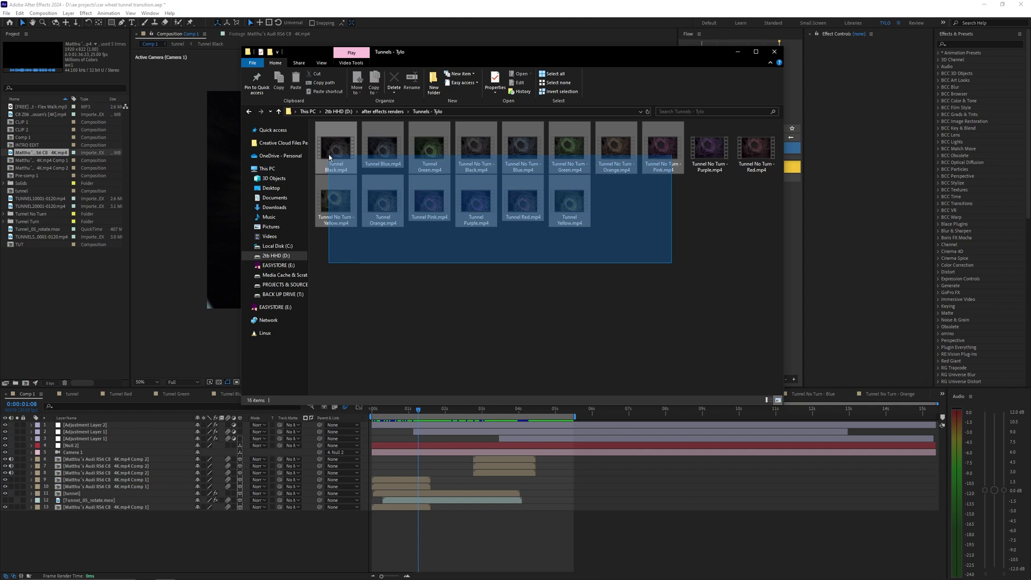
left_click_drag(322, 252, 731, 122)
left_click(365, 290)
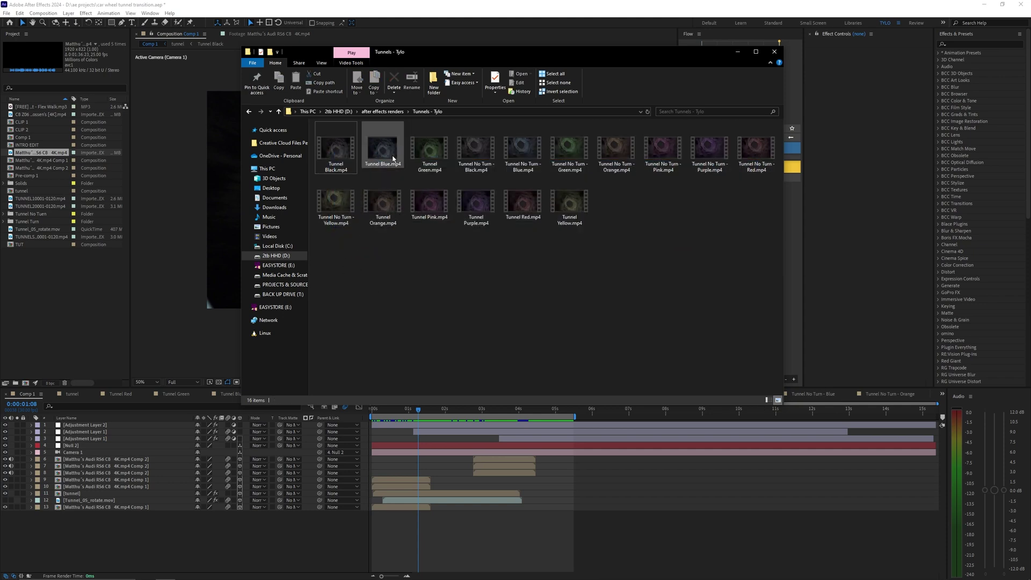
left_click_drag(319, 244, 745, 127)
left_click(701, 247)
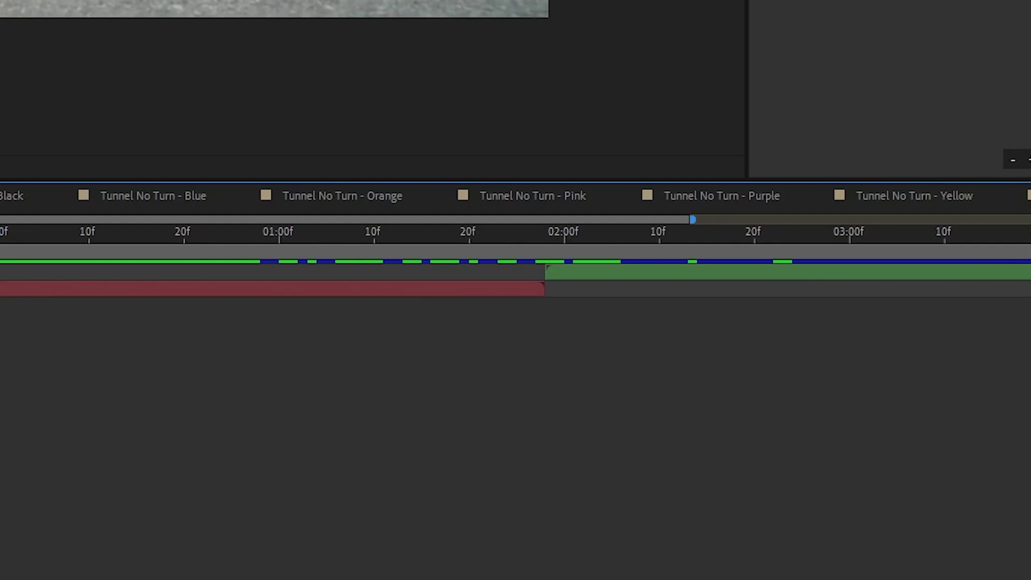
Play and scrub through the TUT composition to review the cut from CLIP 1 to CLIP 2.
left_click_drag(125, 234, 472, 231)
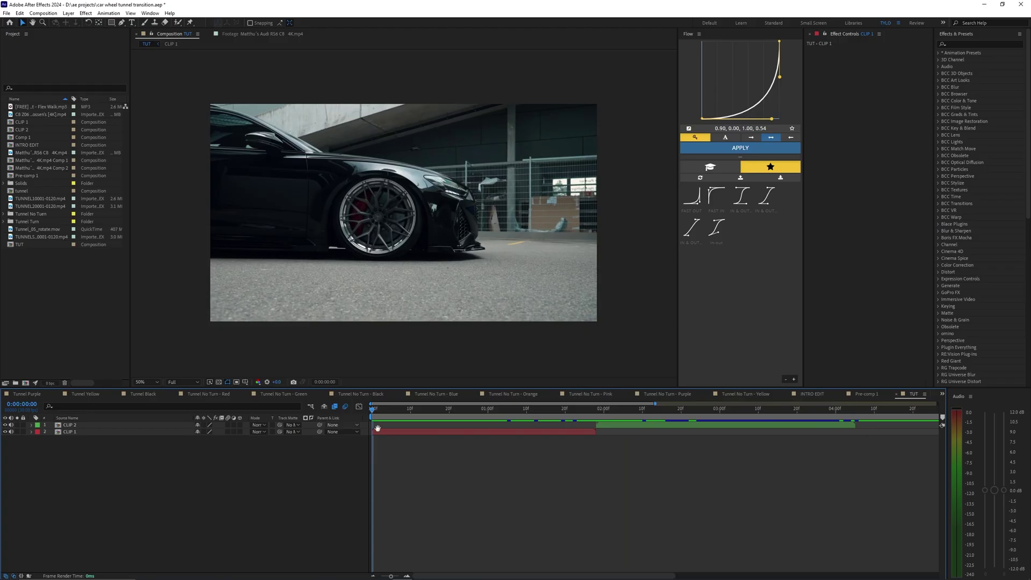
left_click(377, 431)
key("space")
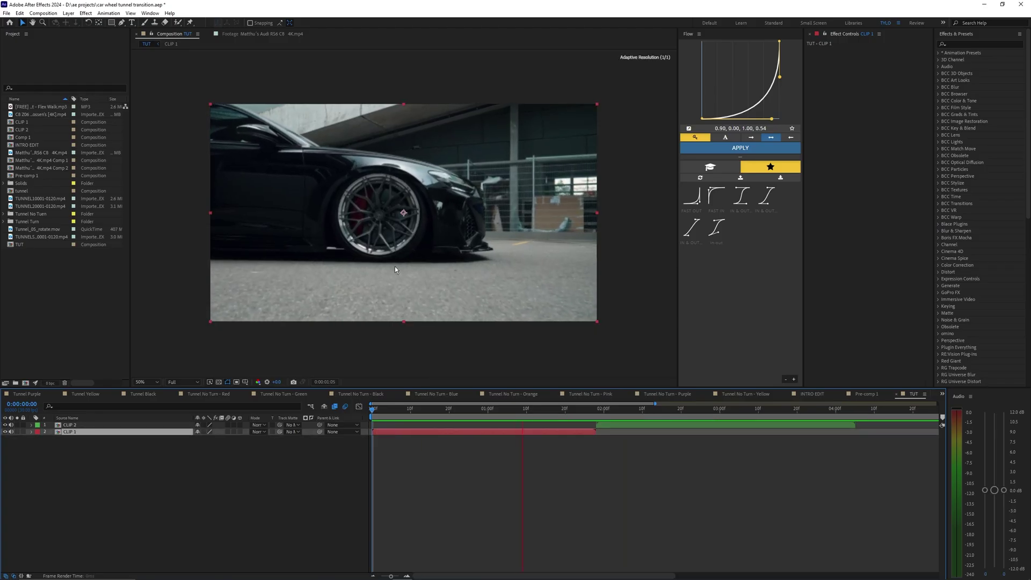
left_click(651, 410)
mouse_move(653, 414)
left_mouse_down()
mouse_move(723, 417)
mouse_move(641, 416)
left_mouse_up()
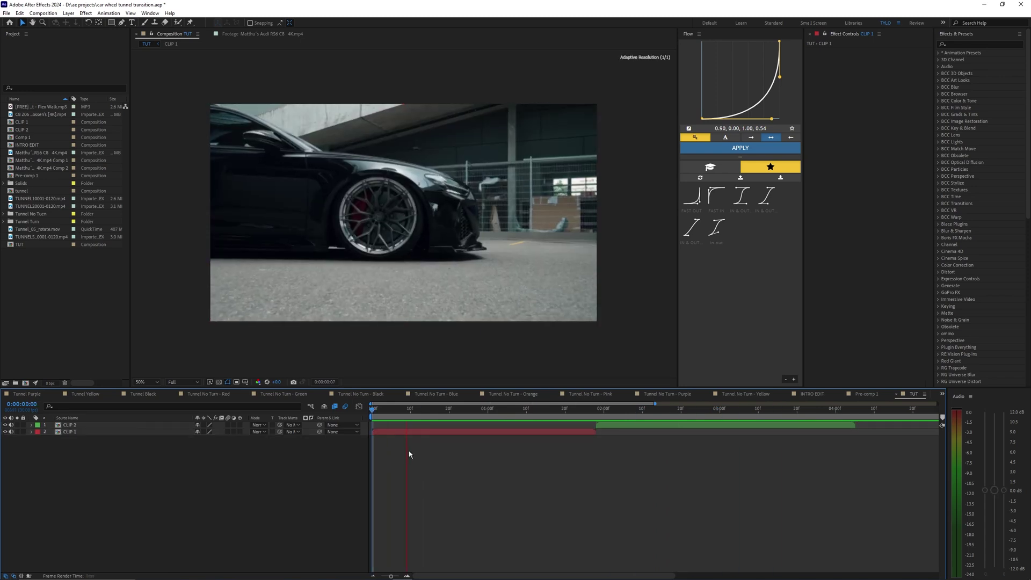
left_click_drag(374, 412, 584, 400)
key("Home")
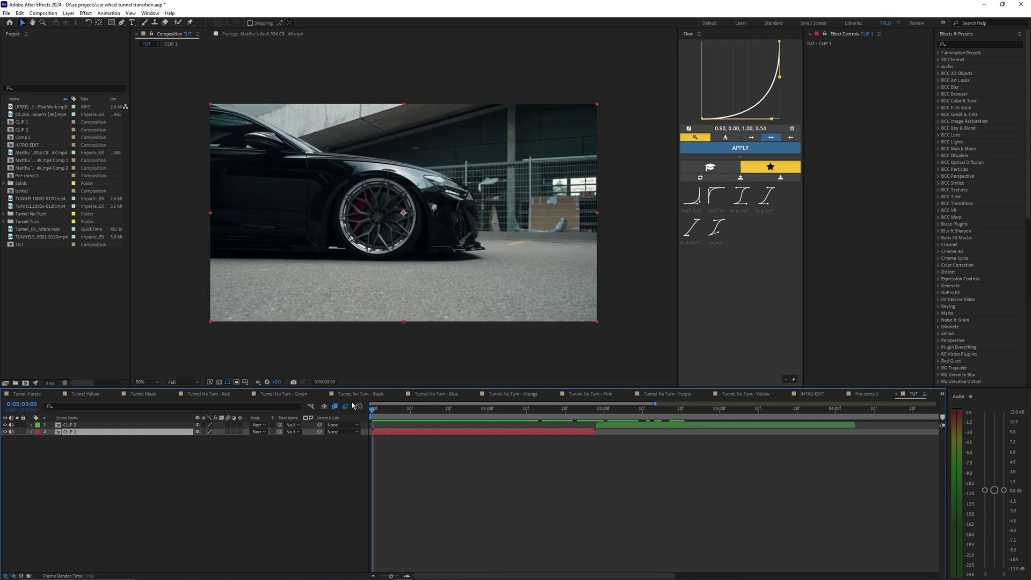
key("space")
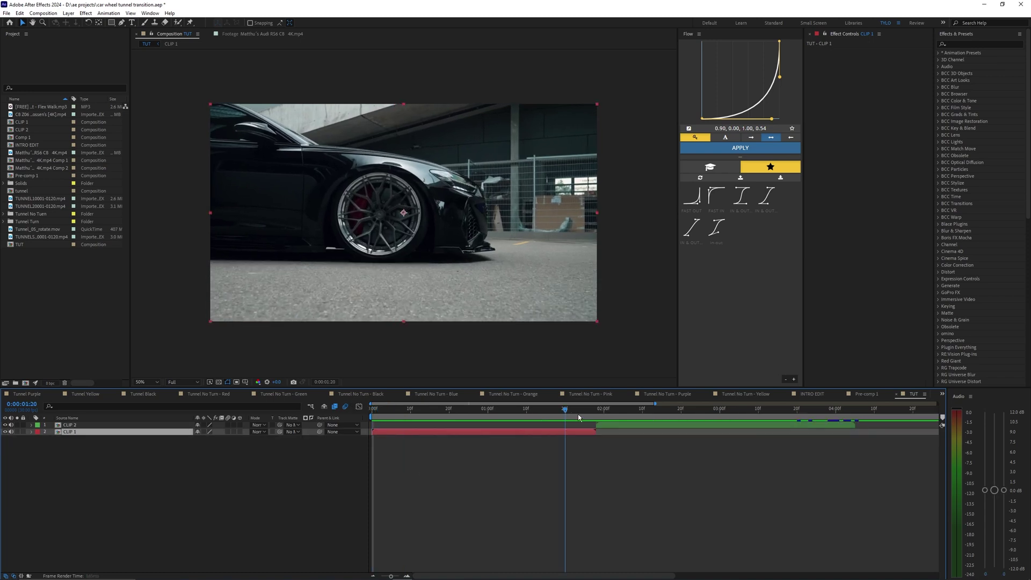
left_click_drag(564, 398, 350, 417)
left_click(414, 449)
left_click(412, 432)
left_click(415, 450)
left_click(399, 432)
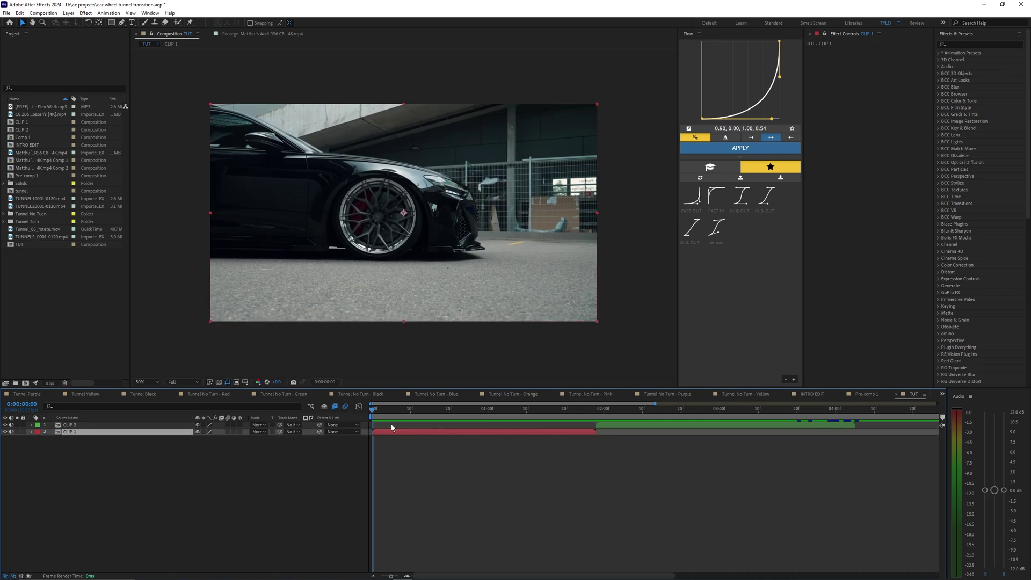
Draw an elliptical mask around the car's wheel rim on CLIP 1 at the first frame and set its mode to None.
mouse_move(385, 409)
left_mouse_down()
mouse_move(573, 396)
mouse_move(363, 407)
mouse_move(670, 408)
mouse_move(372, 408)
left_mouse_up()
left_click(395, 445)
scroll(394, 440, "up", 1)
left_click(412, 433)
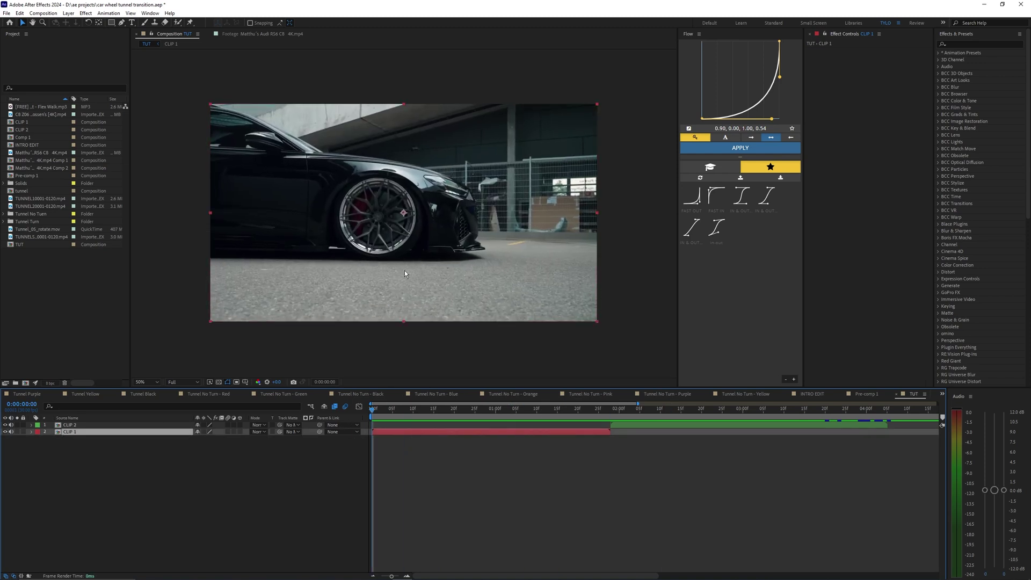
left_click(113, 25)
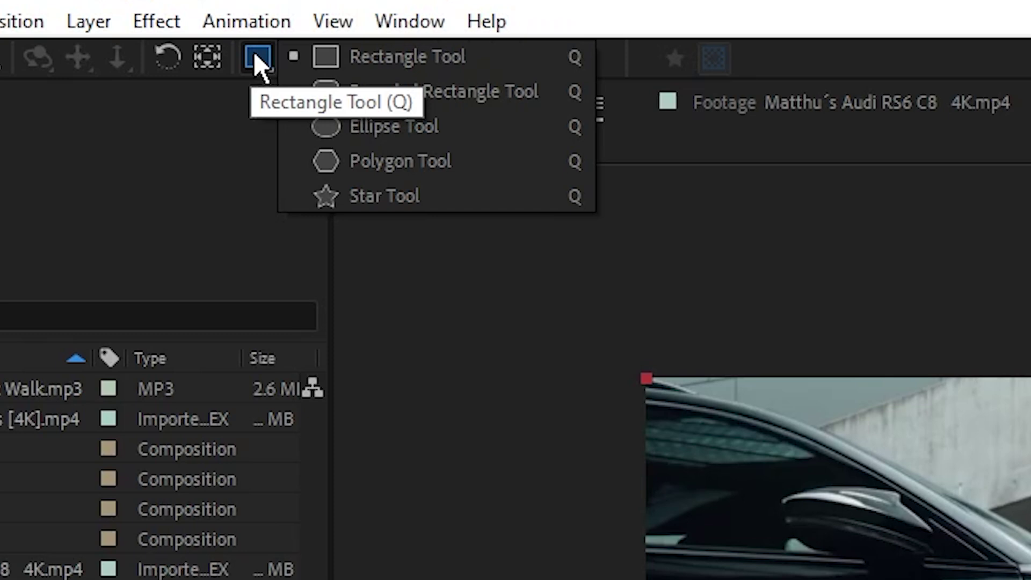
left_click(361, 126)
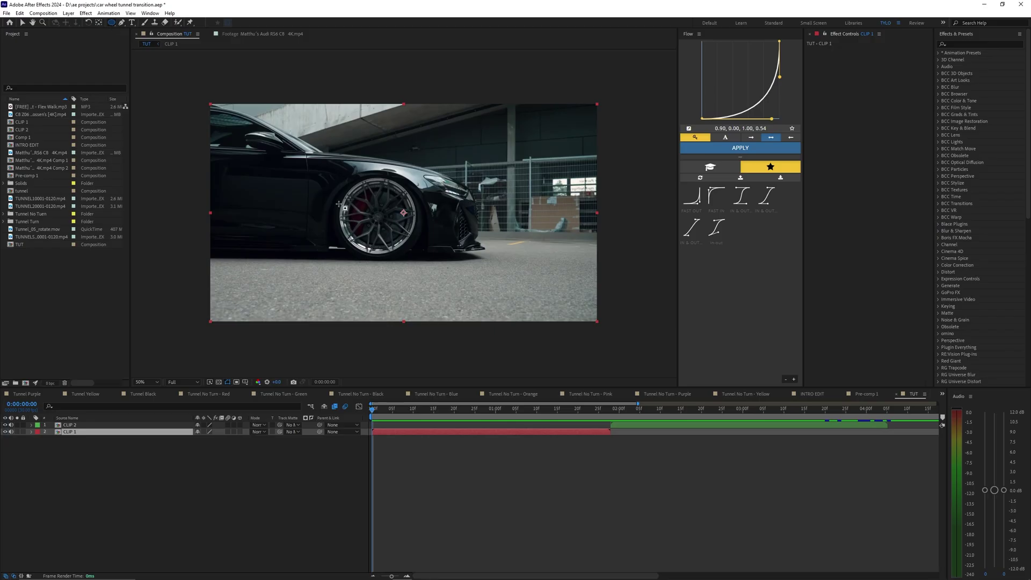
scroll(339, 204, "up", 2)
mouse_move(269, 124)
left_mouse_down()
mouse_move(430, 252)
mouse_move(423, 226)
left_mouse_up()
left_click(207, 445)
left_click(221, 455)
Adjust the points of CLIP 1's elliptical mask so its outline fits the edge of the wheel rim.
left_click(21, 23)
scroll(348, 233, "up", 1)
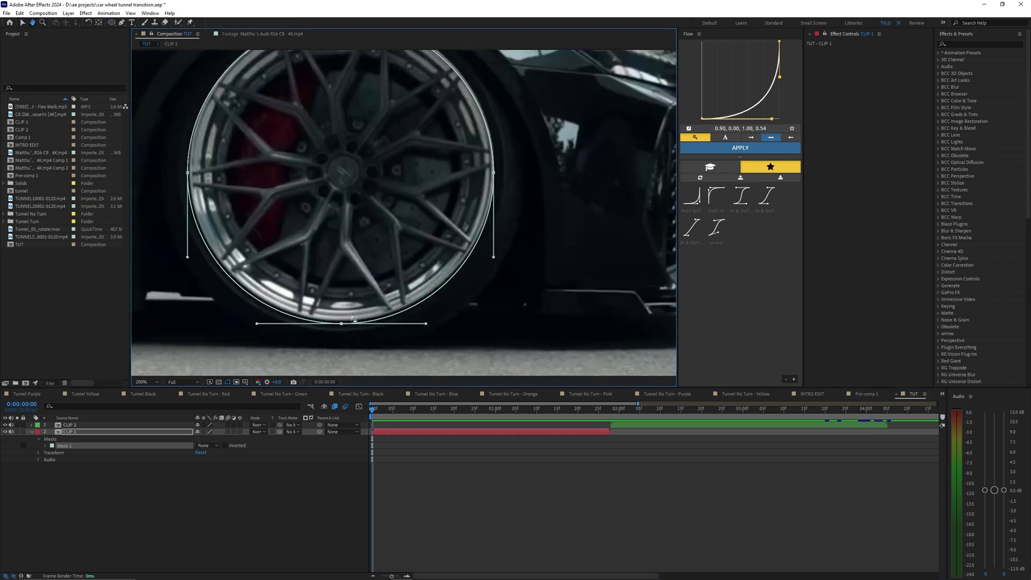
left_click_drag(339, 325, 341, 326)
left_click_drag(414, 252, 398, 293)
left_click_drag(477, 215, 458, 205)
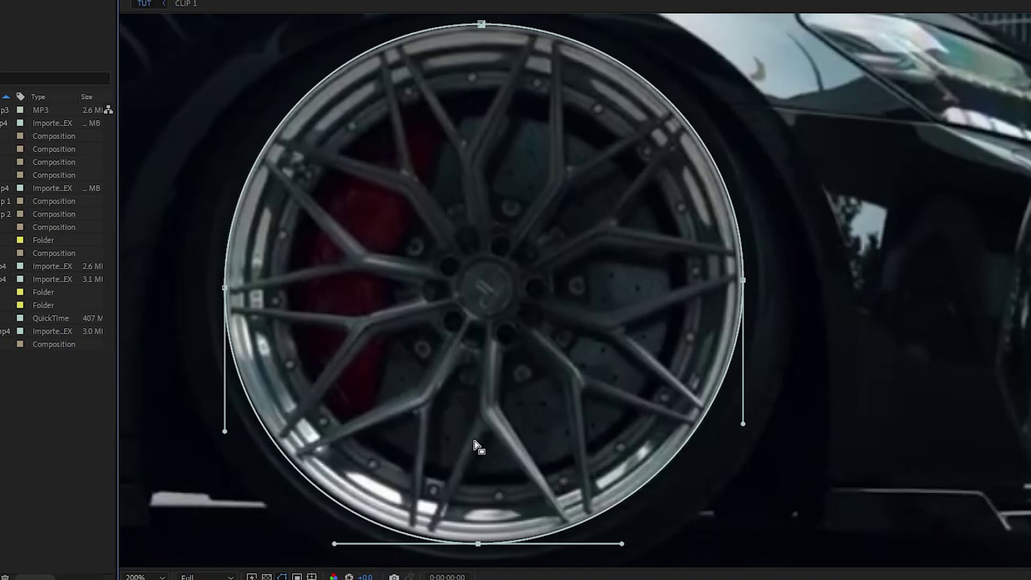
left_click_drag(340, 253, 346, 264)
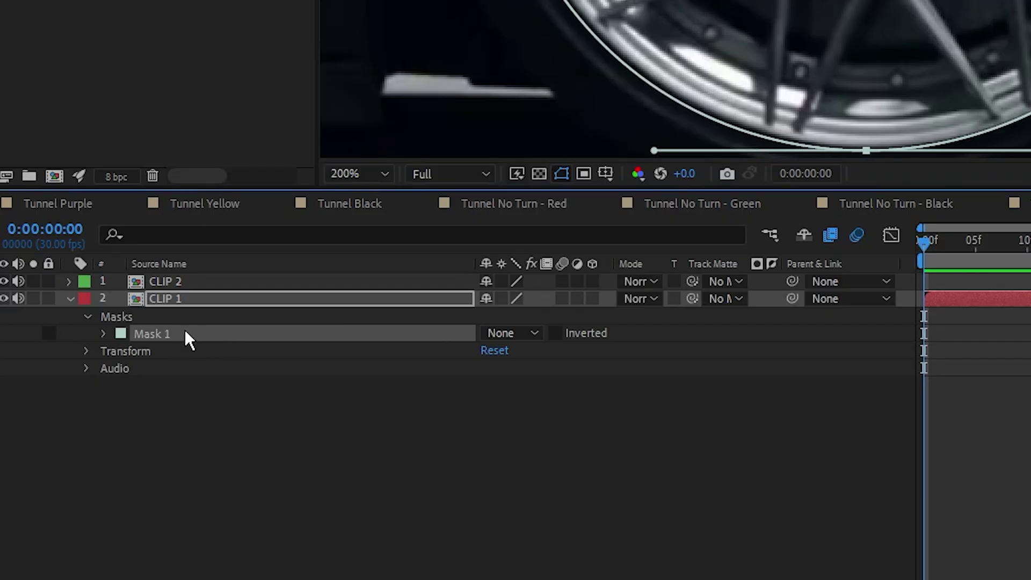
Track Mask 1 on CLIP 1 forward through the clip.
right_click(185, 332)
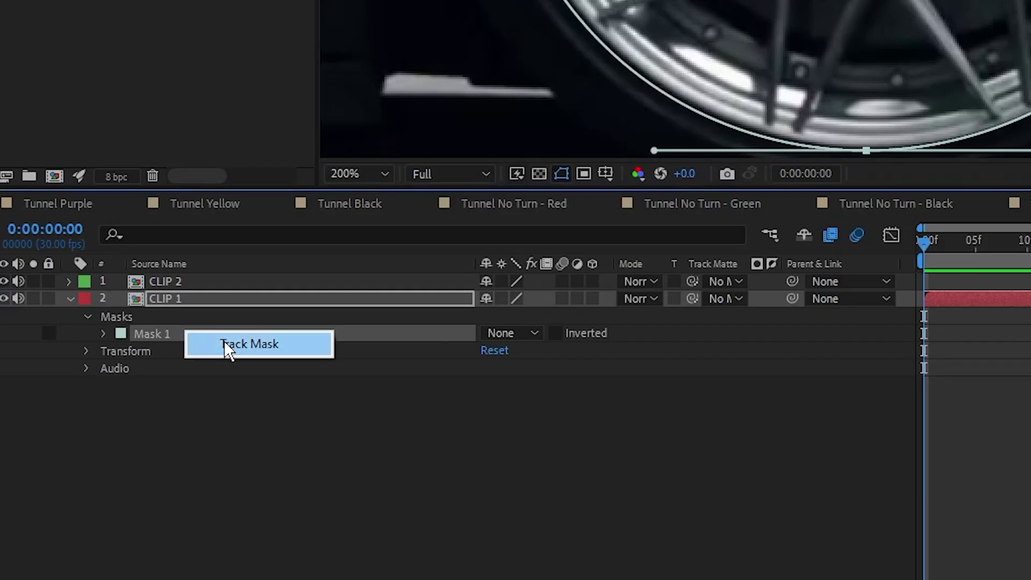
left_click(231, 346)
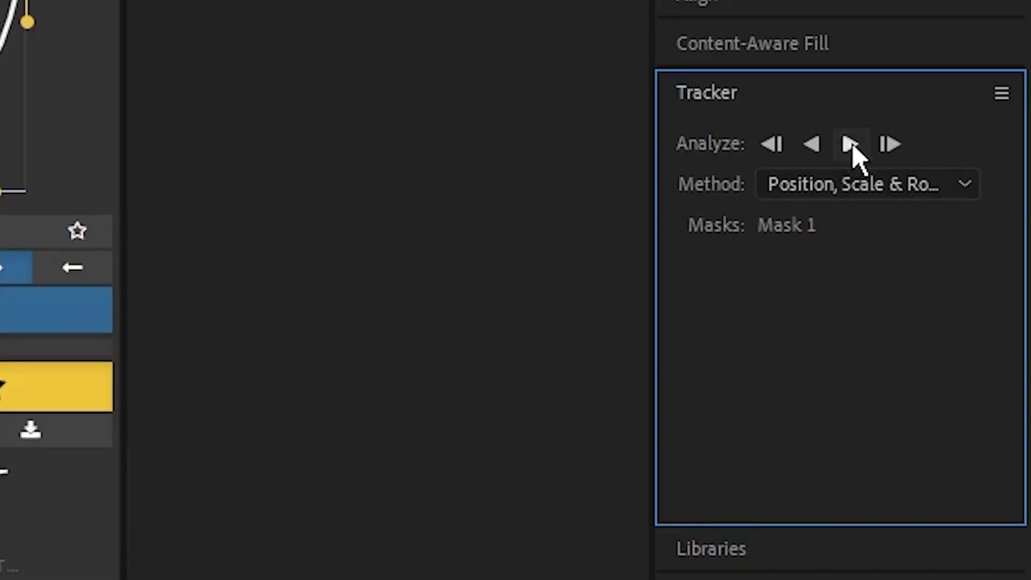
left_click(851, 146)
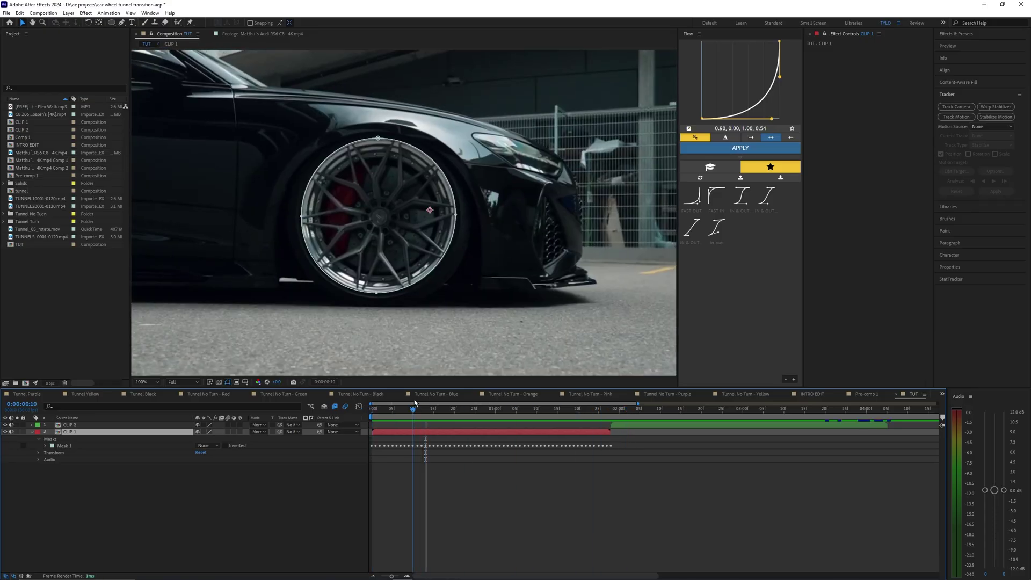
Reveal CLIP 1's mask path keyframes and scrub through the clip to check how the mask follows the wheel.
left_click(494, 485)
left_click(483, 433)
key("u")
key("space")
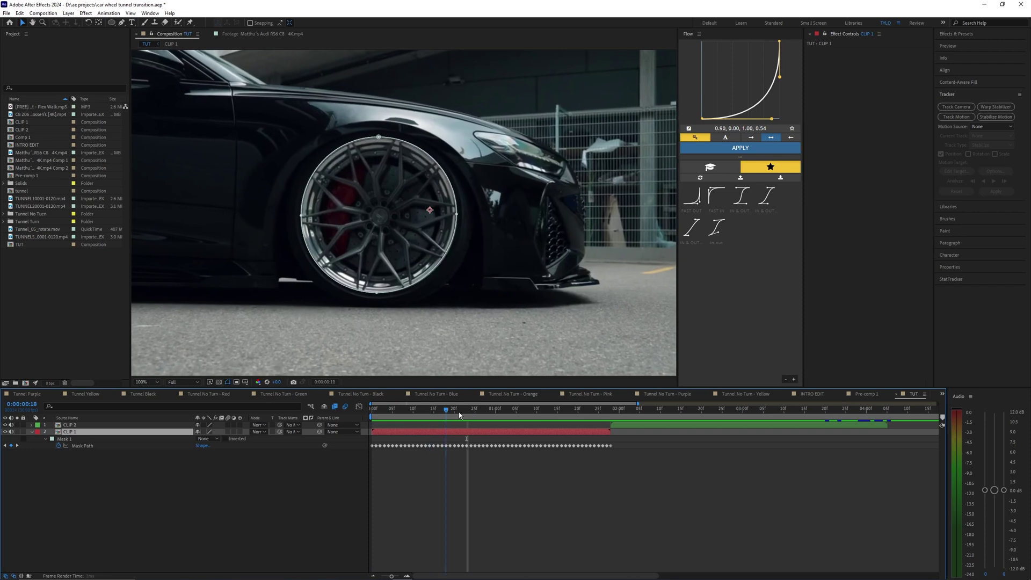
left_click_drag(613, 471, 372, 412)
left_click(469, 469)
left_click(416, 432)
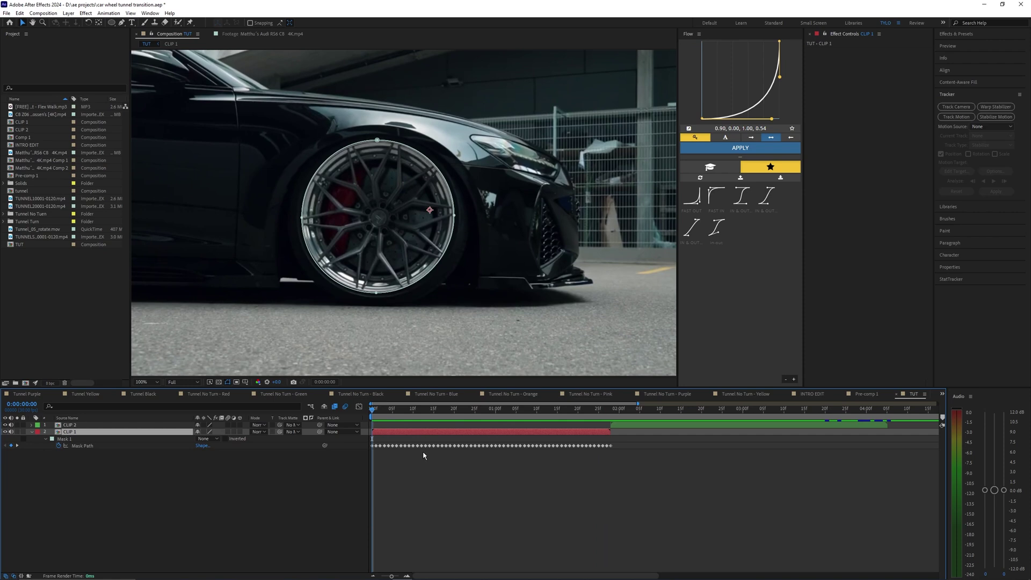
Draw an elliptical mask around the wheel on CLIP 2 at its first frame, 0:00:01:28.
key("minus")
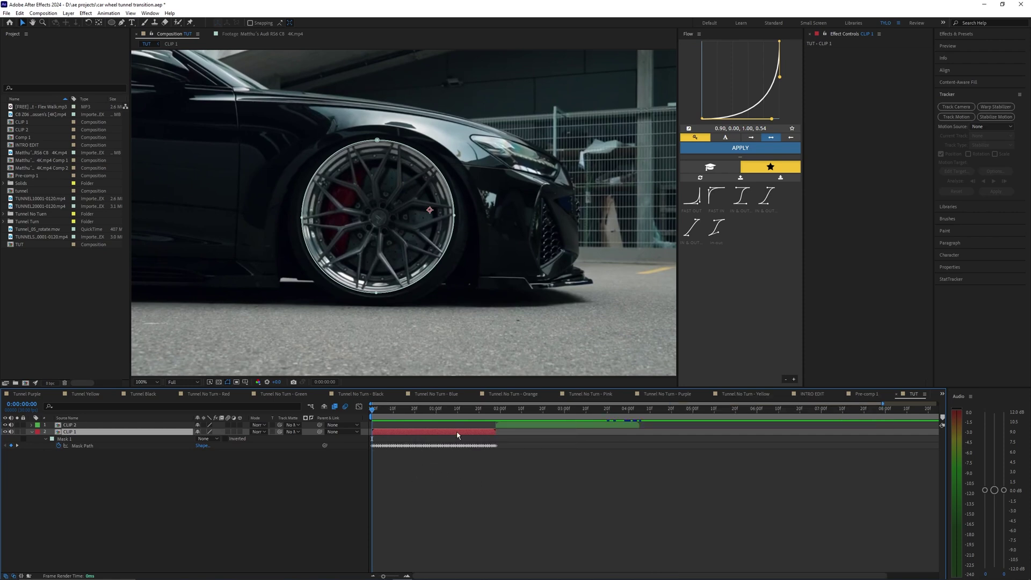
left_click_drag(495, 417, 497, 418)
left_click(501, 425)
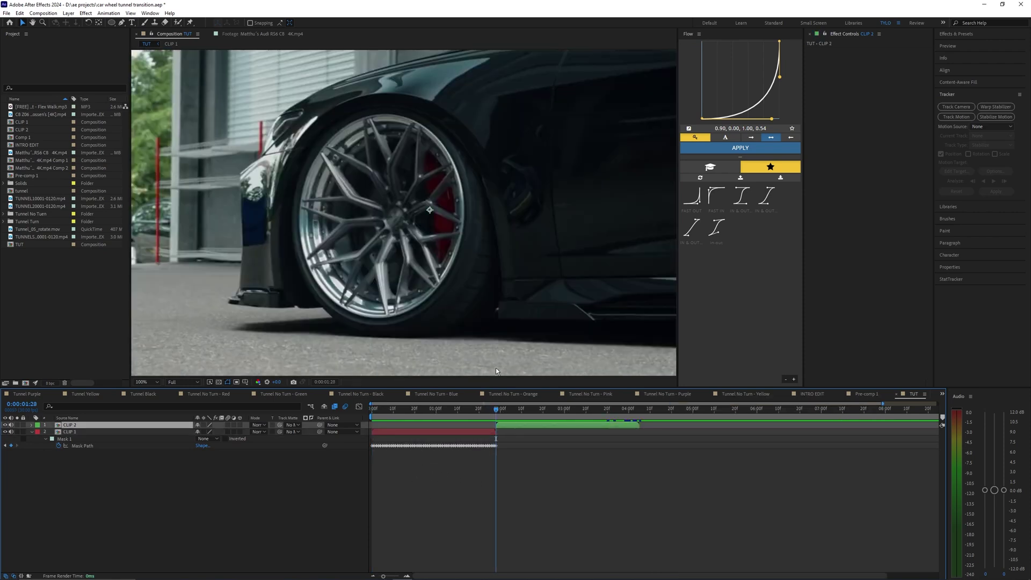
scroll(397, 262, "down", 1)
left_click_drag(404, 252, 400, 262)
left_click(111, 22)
scroll(409, 219, "up", 3)
scroll(408, 219, "down", 3)
scroll(401, 187, "up", 2)
mouse_move(291, 140)
left_mouse_down()
mouse_move(447, 315)
mouse_move(471, 319)
left_mouse_up()
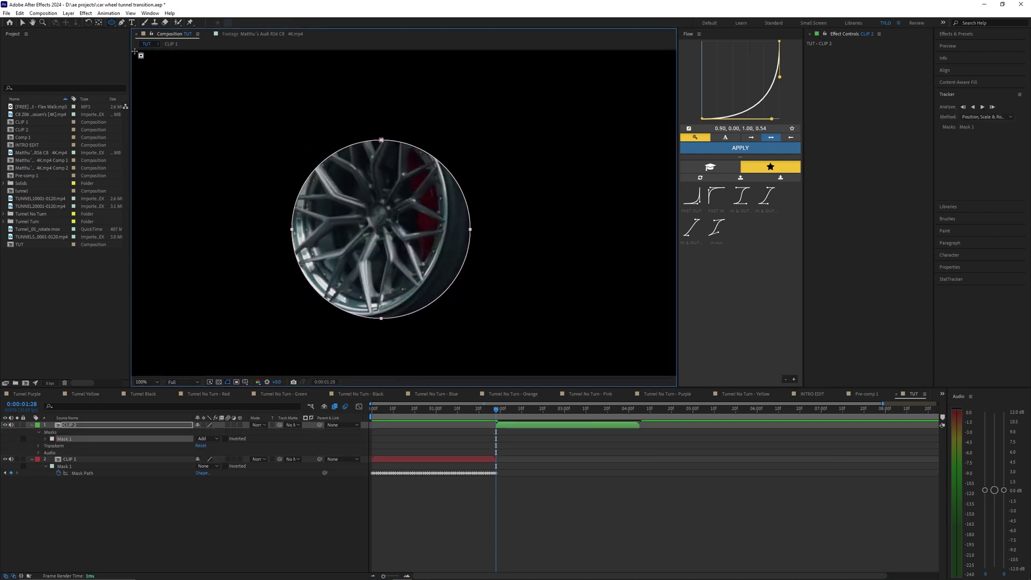
Fit CLIP 2's Mask 1 to the wheel rim with its mode set to None, and track it forward.
left_click(22, 23)
left_click(67, 439)
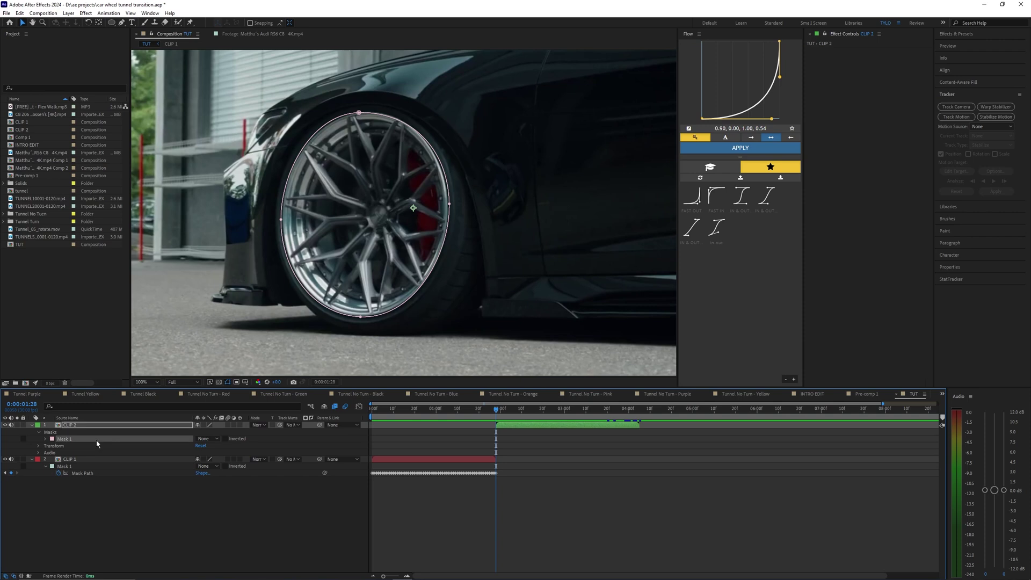
left_click(983, 107)
Duplicate CLIP 1 and CLIP 2 twice so that each clip has three stacked copies.
key("Home")
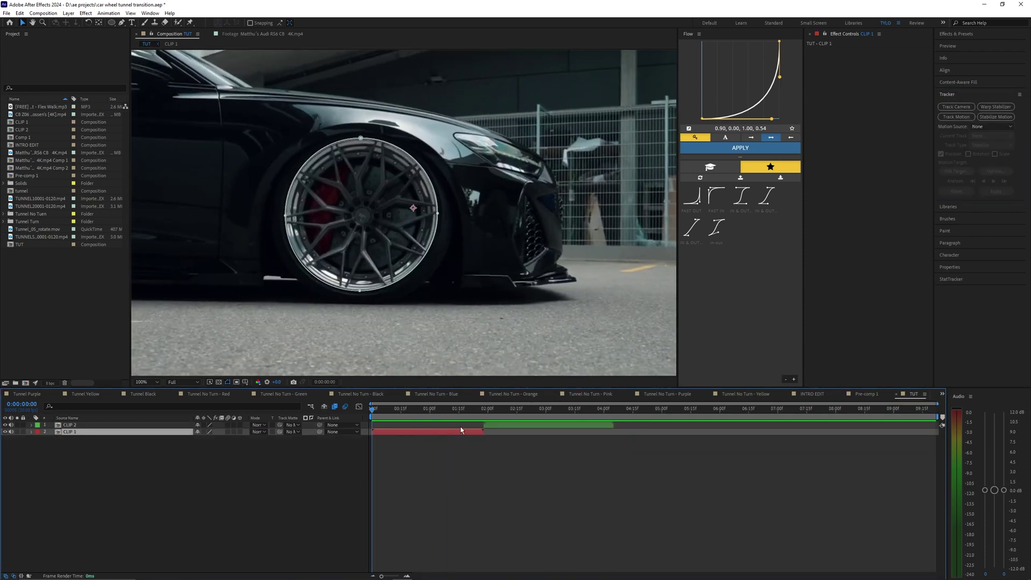
left_click(491, 425, "shift")
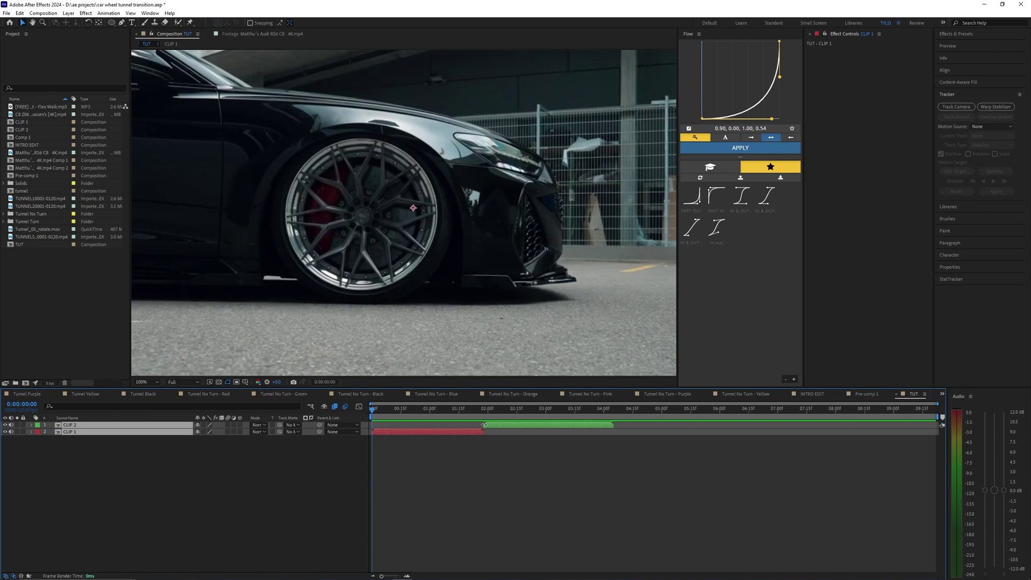
key("ctrl+d")
key("ctrl+d")
left_click_drag(476, 469, 461, 445)
left_click(504, 439, "shift")
left_click(504, 427, "shift")
left_click(506, 466)
left_click(475, 453)
left_click(471, 446)
left_click(464, 469)
left_click(453, 459)
left_click(453, 452, "shift")
left_click(461, 446, "shift")
left_click(503, 432)
left_click(502, 425)
left_click(450, 453)
Set Mask 1 to Subtract on the lowest copies of CLIP 1 and CLIP 2.
left_click(450, 460)
left_click(505, 440, "ctrl")
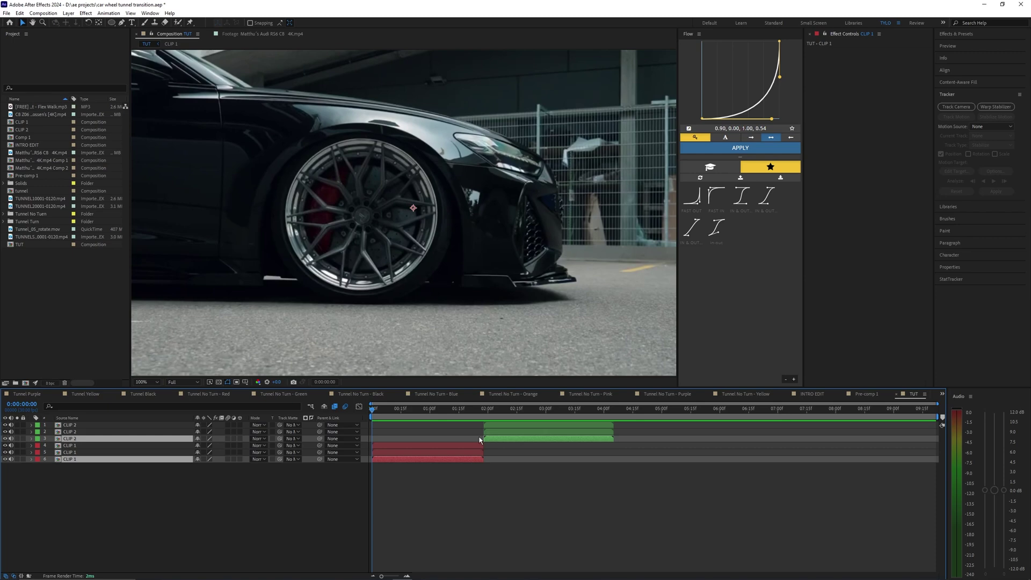
key("m")
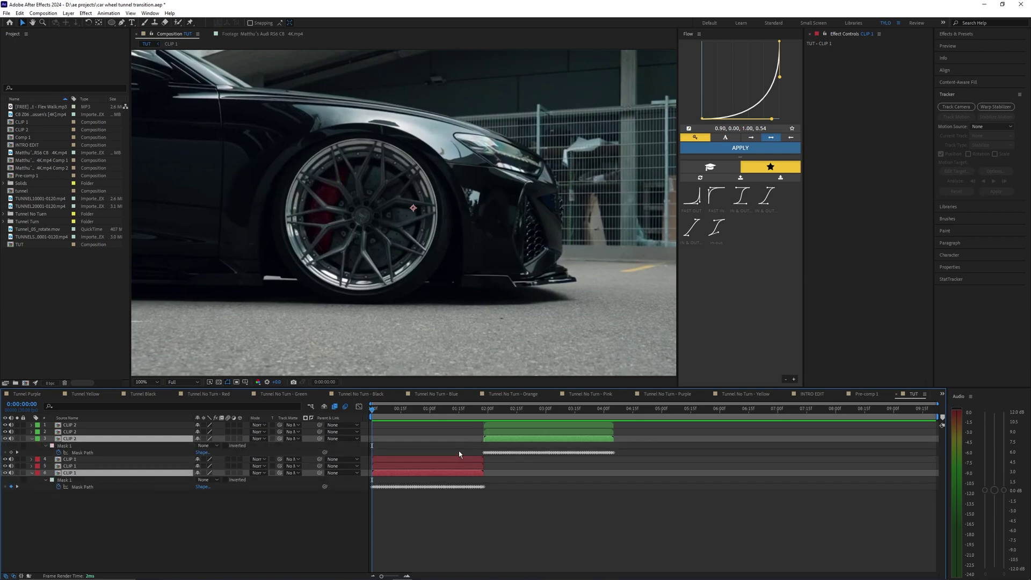
left_click(204, 446)
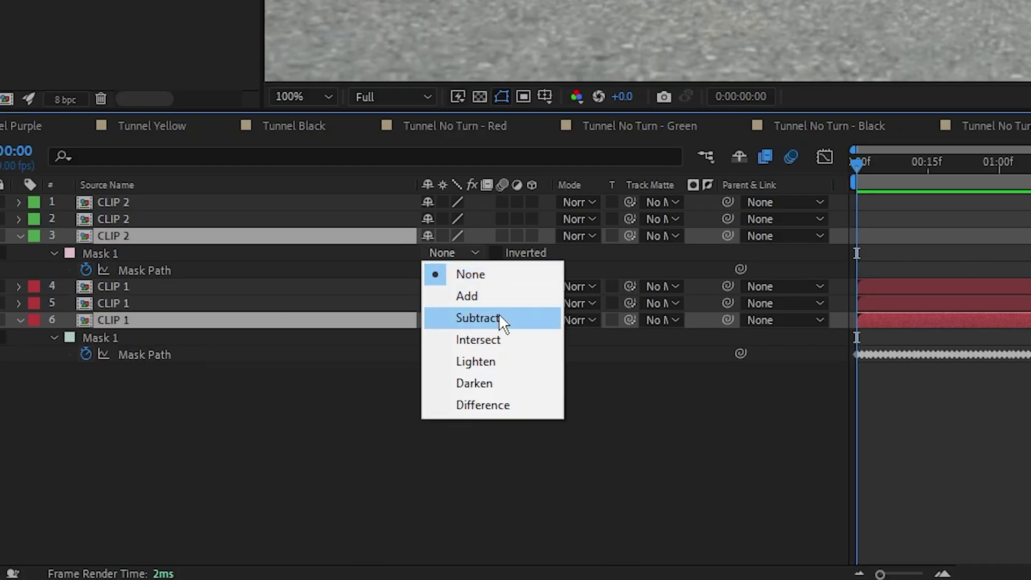
left_click(499, 317)
left_click(475, 337)
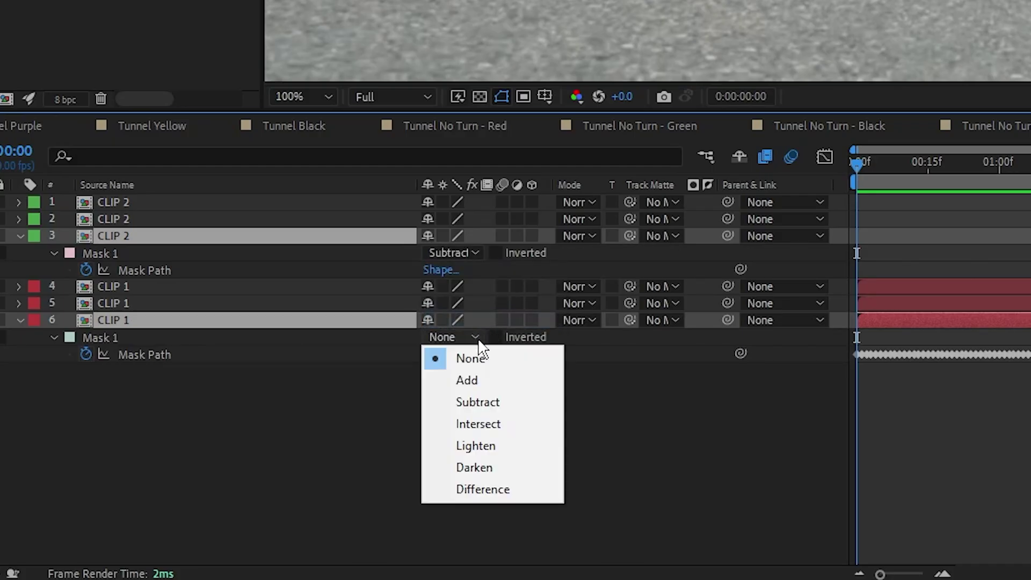
left_click(490, 402)
Set Mask 1 to Subtract on the topmost copies of CLIP 1 and CLIP 2.
left_click(1012, 287)
left_click(493, 427, "ctrl")
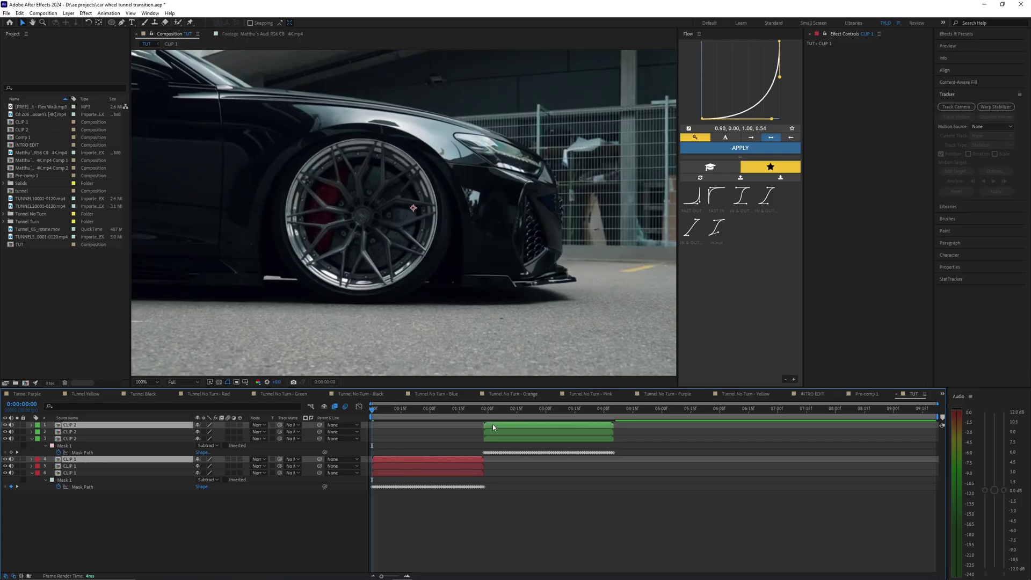
key("m")
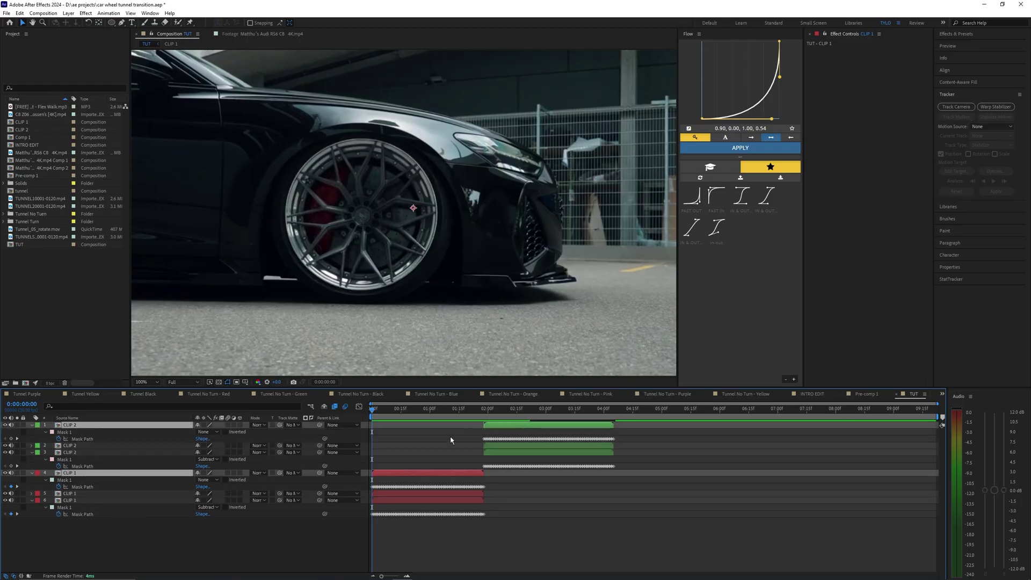
left_click(404, 446)
left_click(501, 426)
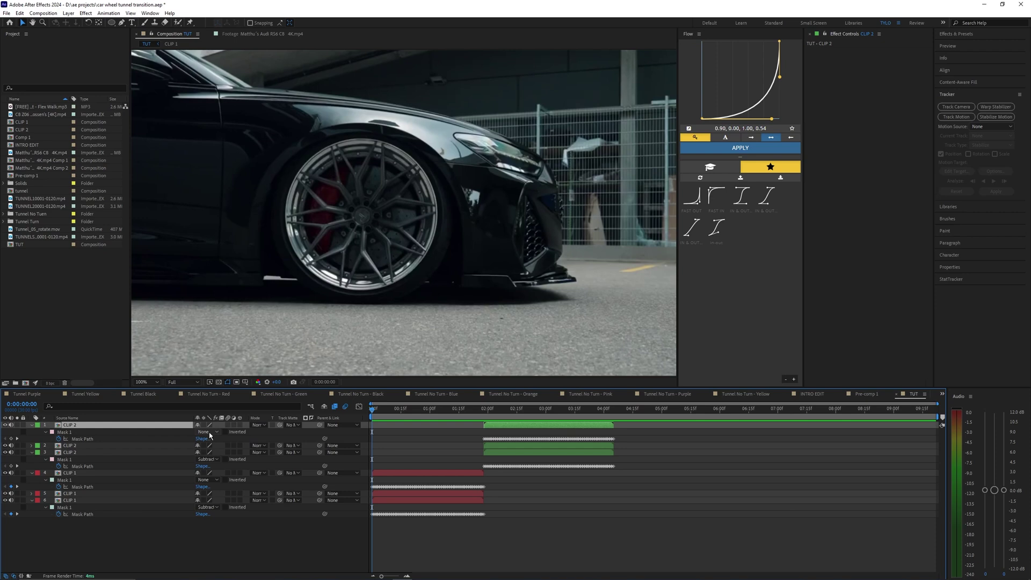
left_click(209, 432)
left_click(229, 458)
left_click(229, 480)
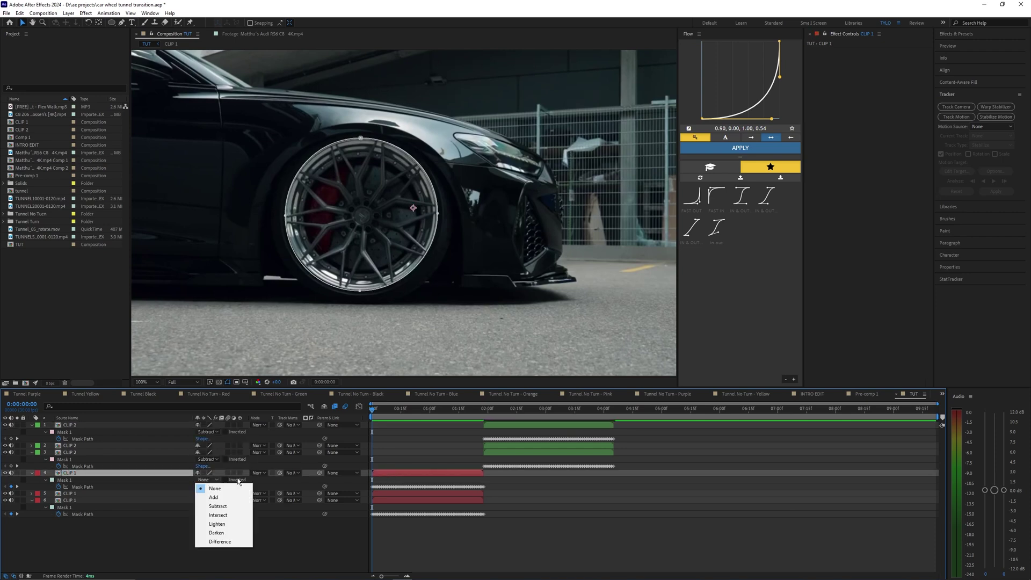
left_click(218, 506)
Set Mask 1 to Add on the middle copies of CLIP 1 and CLIP 2.
left_click(507, 446)
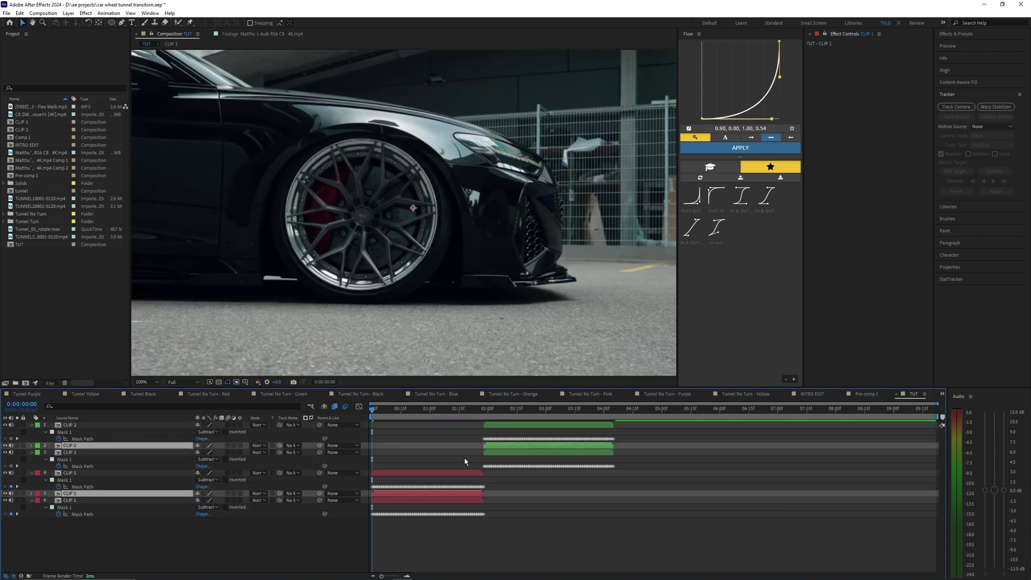
key("m")
left_click(465, 509)
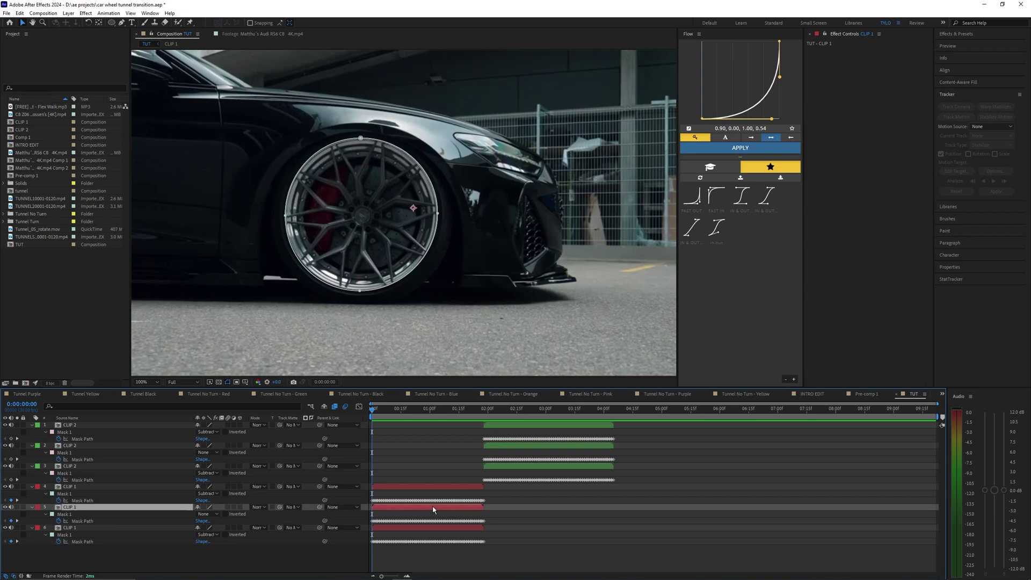
left_click(205, 514)
left_click(213, 461)
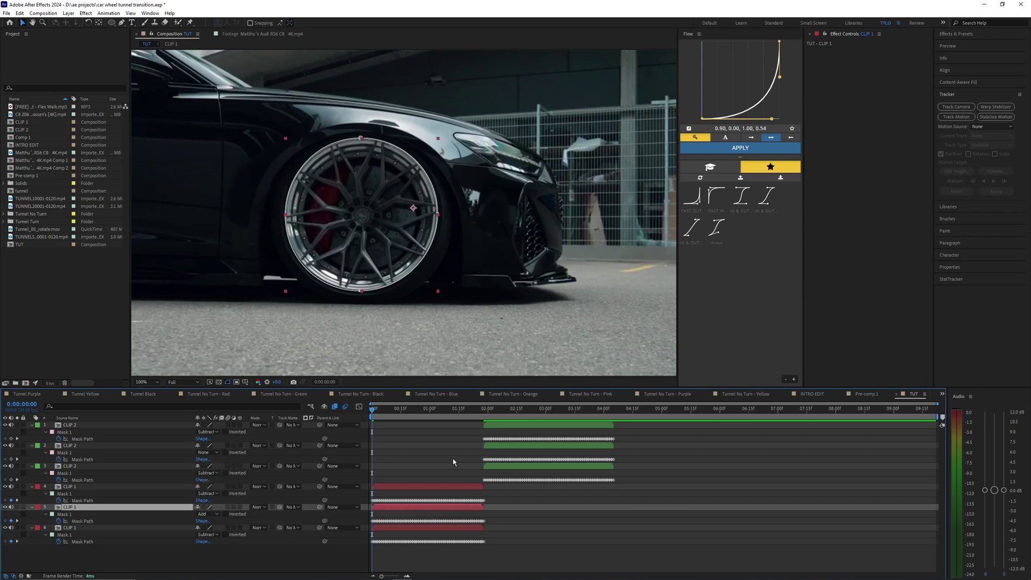
left_click(501, 447)
left_click(204, 453)
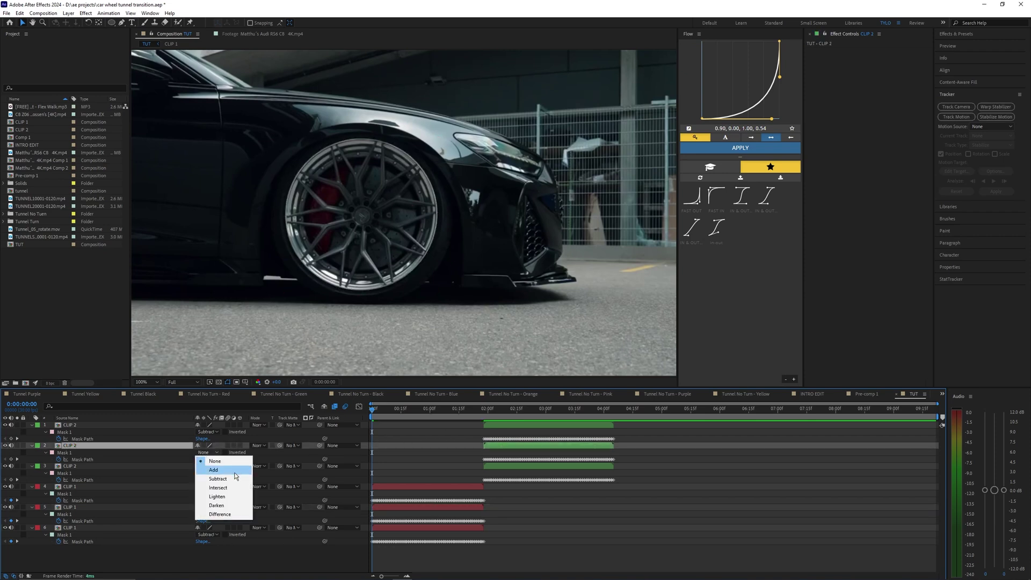
left_click(225, 472)
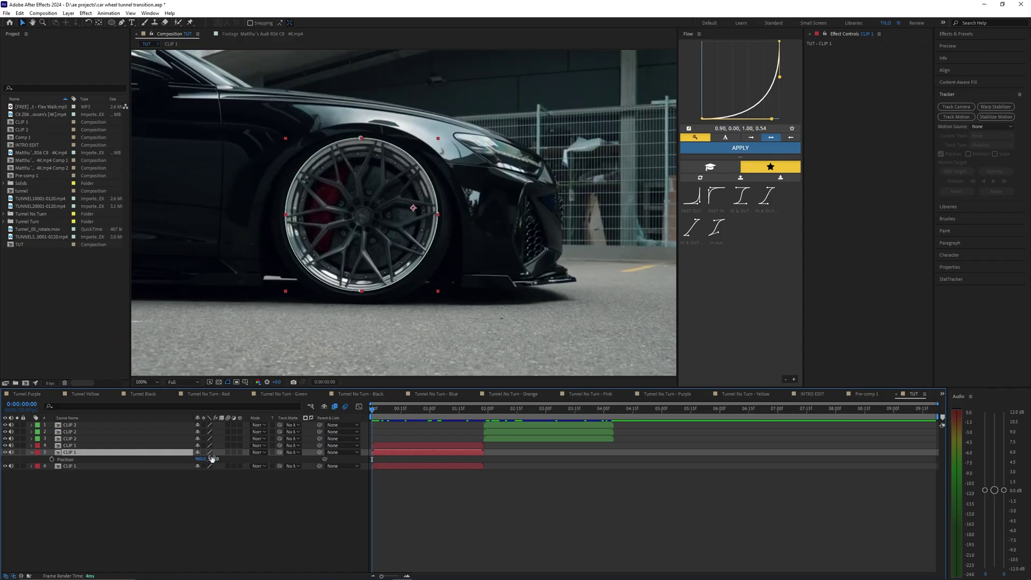
Test the wheel cut-out by shifting the middle CLIP 1 copy down against the transparency grid, and undo the shift.
left_click_drag(213, 458, 413, 457)
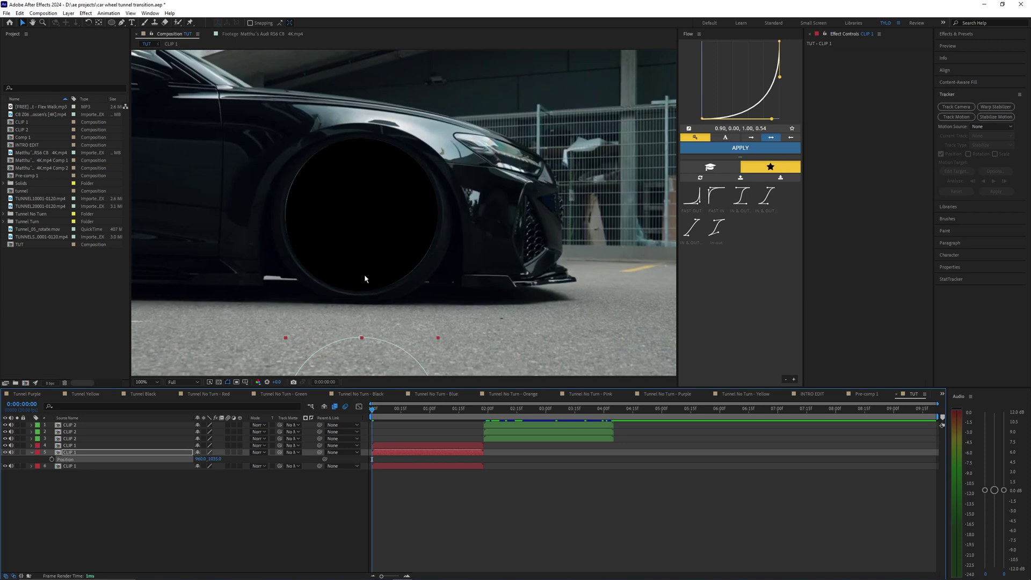
scroll(362, 285, "down", 2)
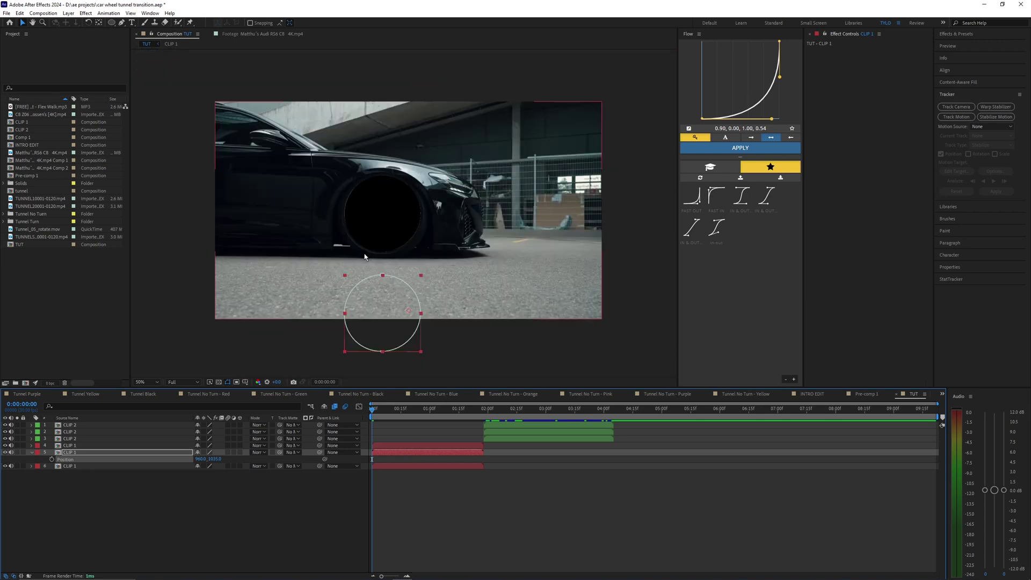
left_click(218, 382)
scroll(403, 218, "up", 1)
scroll(403, 218, "down", 1)
left_click_drag(387, 227, 410, 223)
left_click(221, 383)
key("ctrl+z")
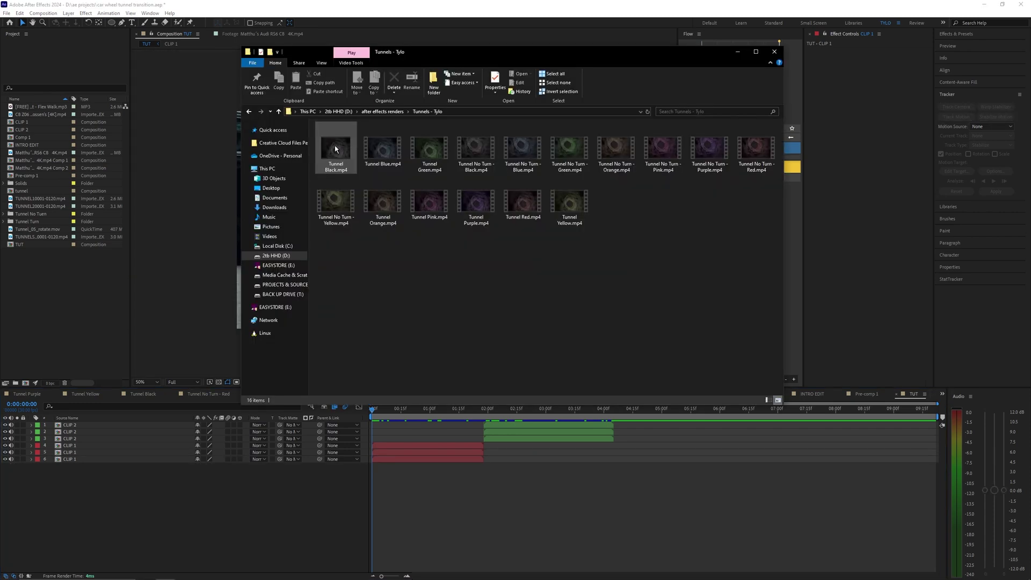
Bring Tunnel Black.mp4 from the file explorer into the TUT composition as the lowest layer, starting at 0:00:00:00.
left_click_drag(336, 149, 446, 471)
key("Home")
key("=")
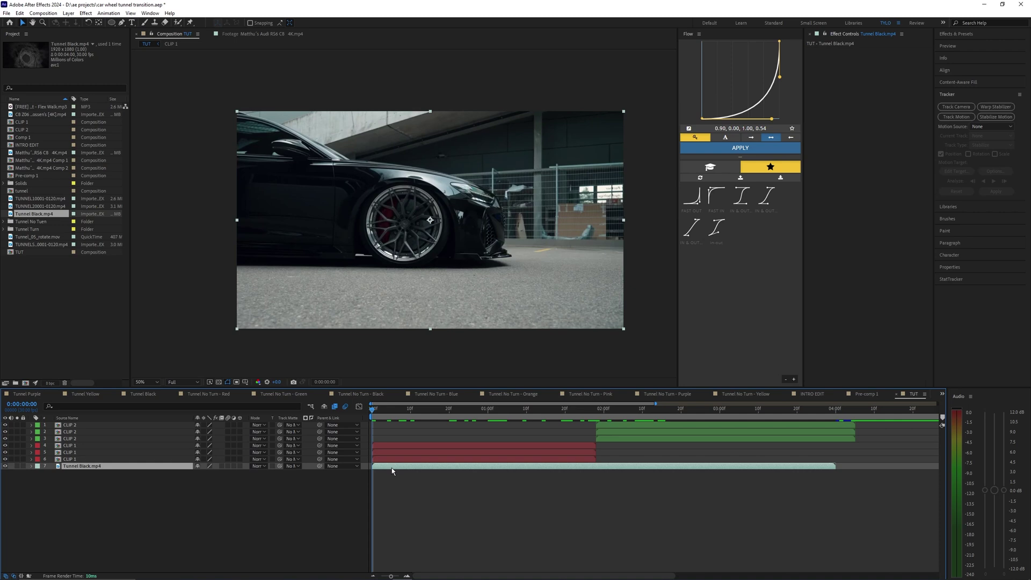
Keyframe the middle CLIP 1 copy's Position at 0:00:00:04, and lower the wheel to a Y position of 980 at 0:00:00:26.
left_click(388, 454)
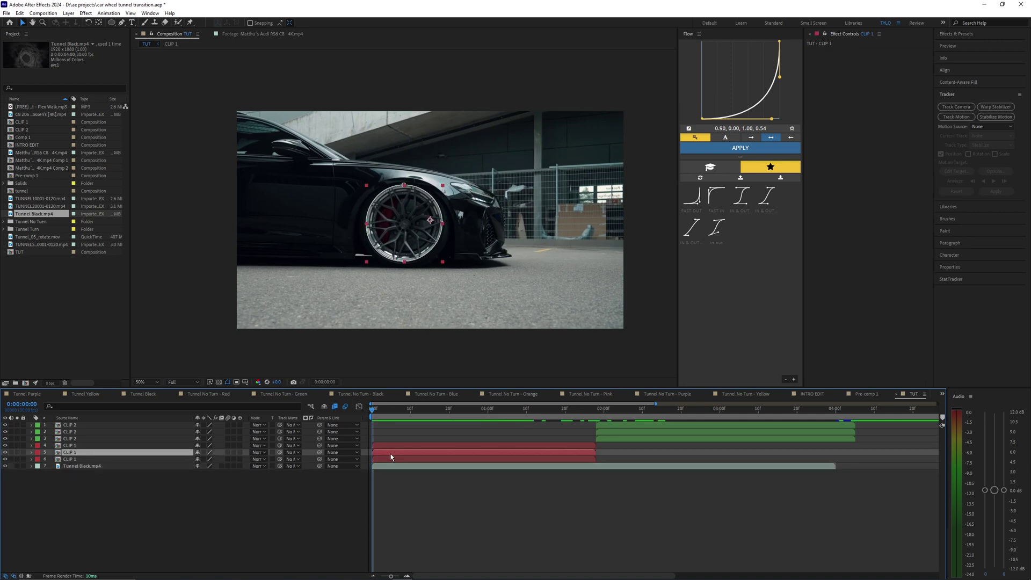
key("p")
left_click_drag(425, 409, 387, 414)
key("p")
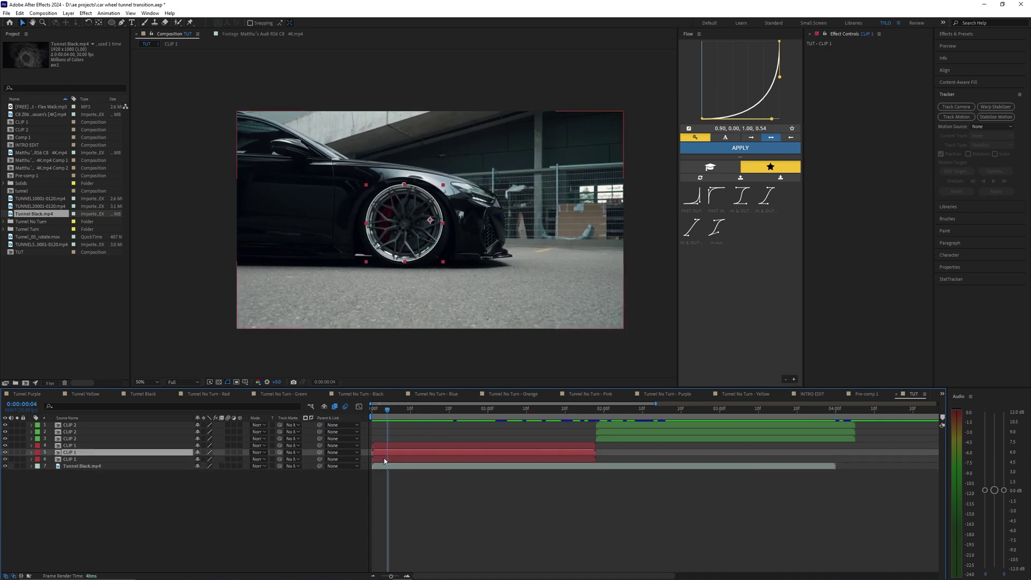
key("p")
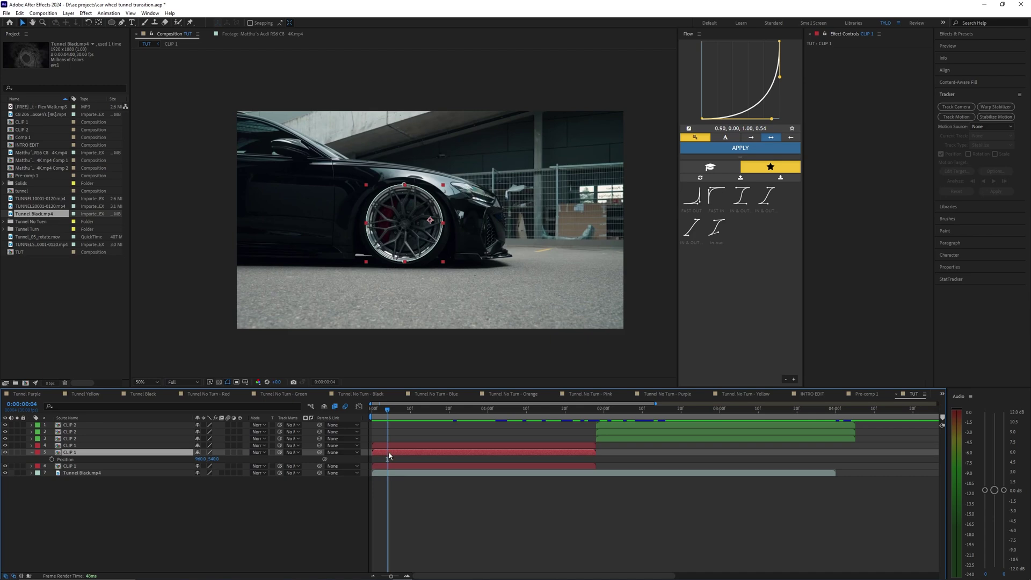
left_click(52, 460)
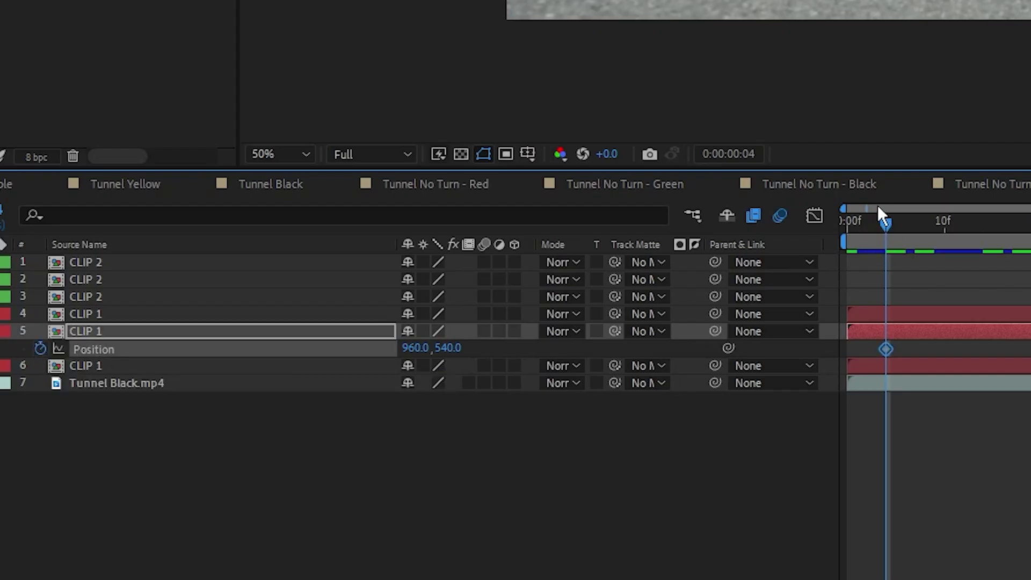
left_click_drag(887, 223, 466, 471)
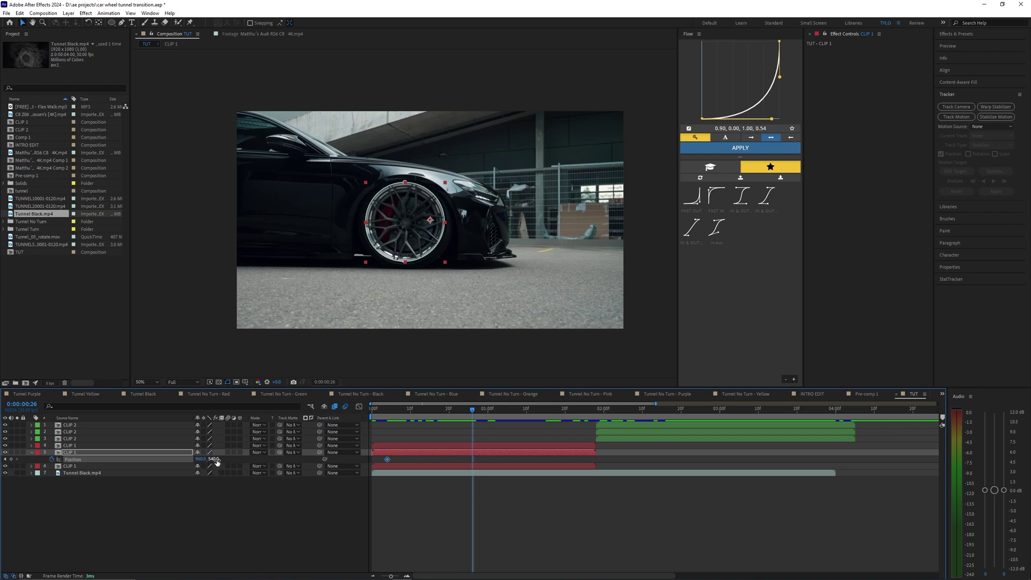
left_click_drag(217, 462, 327, 455)
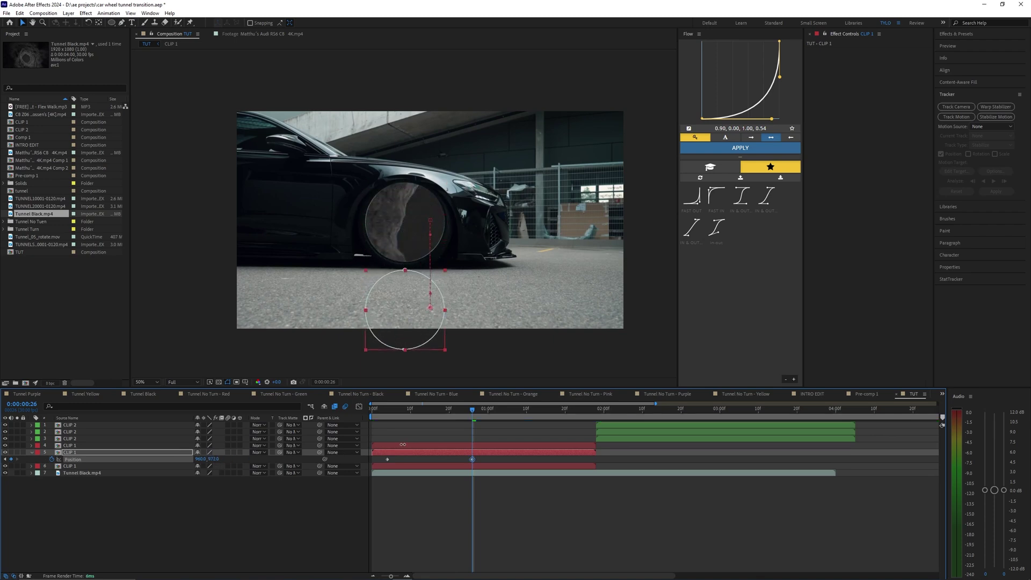
Apply Easy Ease to both Position keyframes of the middle CLIP 1 copy and shape the speed graph into a steep central peak.
left_click_drag(486, 461, 355, 461)
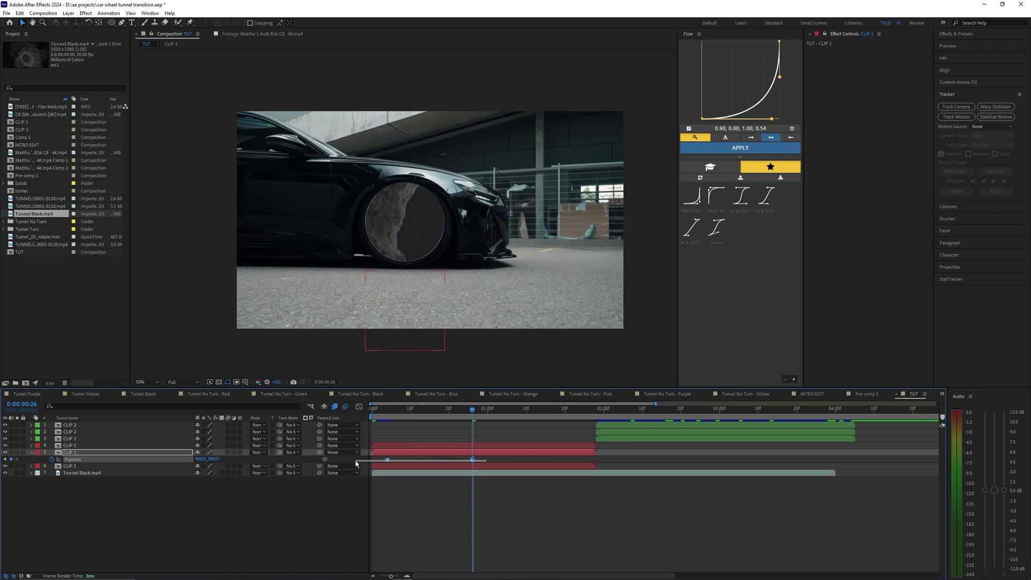
left_click(411, 411)
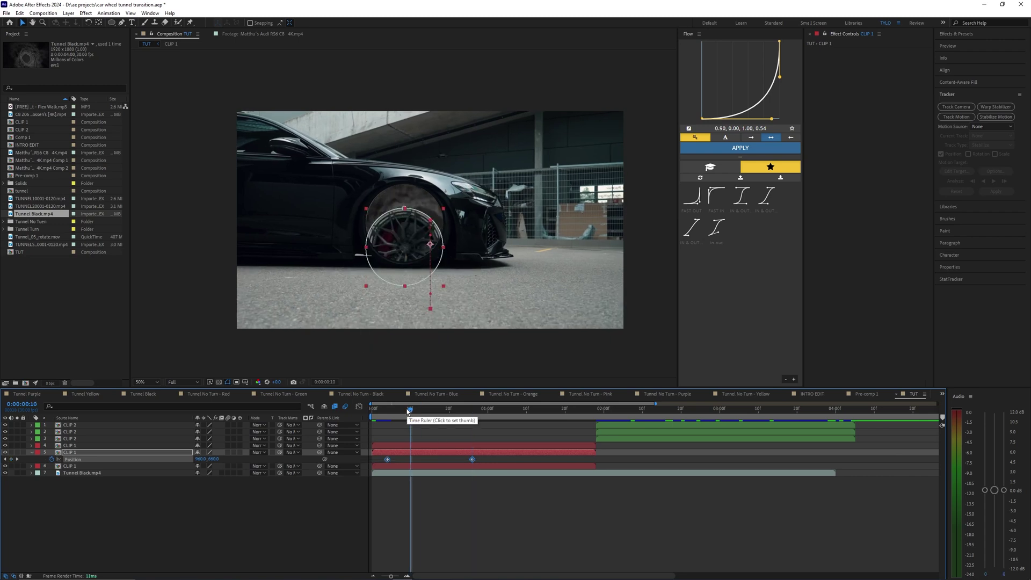
key("F9")
left_click(358, 407)
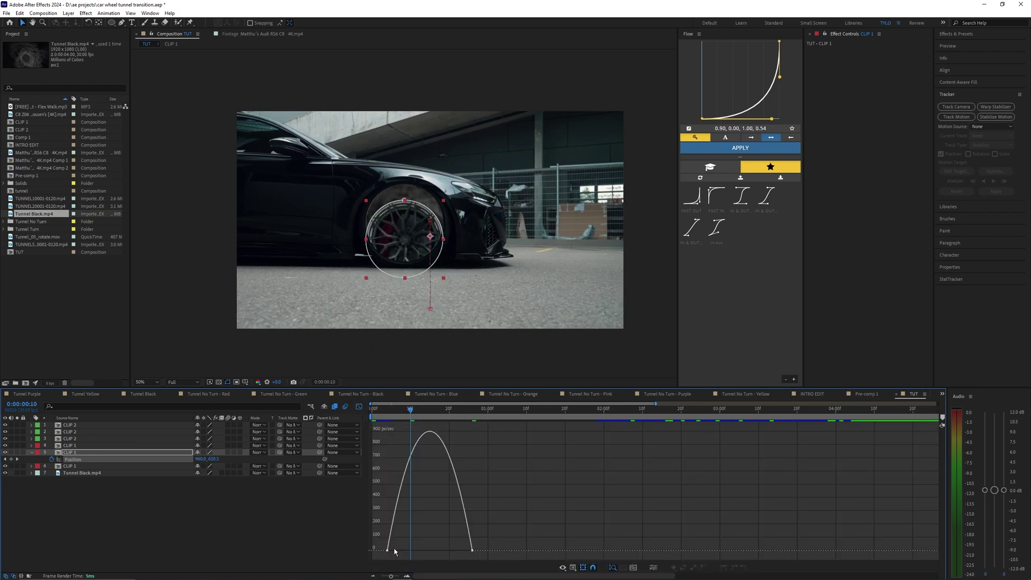
mouse_move(402, 551)
left_mouse_down()
mouse_move(438, 552)
mouse_move(417, 552)
left_mouse_up()
mouse_move(414, 516)
left_mouse_down()
mouse_move(446, 512)
mouse_move(417, 512)
left_mouse_up()
Try the graph type options for the Position curve and choose Auto-Select Graph Type.
right_click(488, 296)
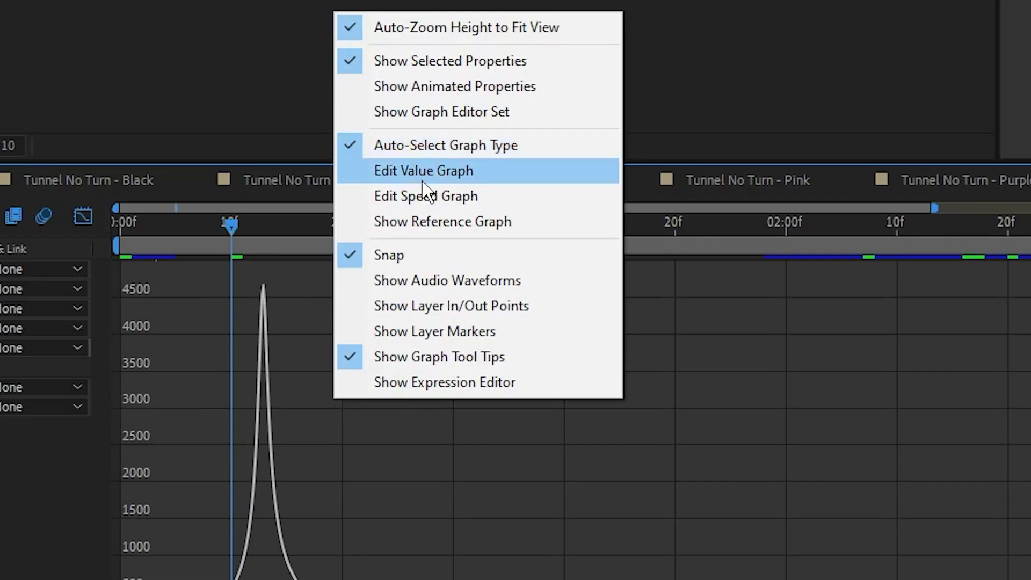
left_click(417, 199)
left_click(389, 224)
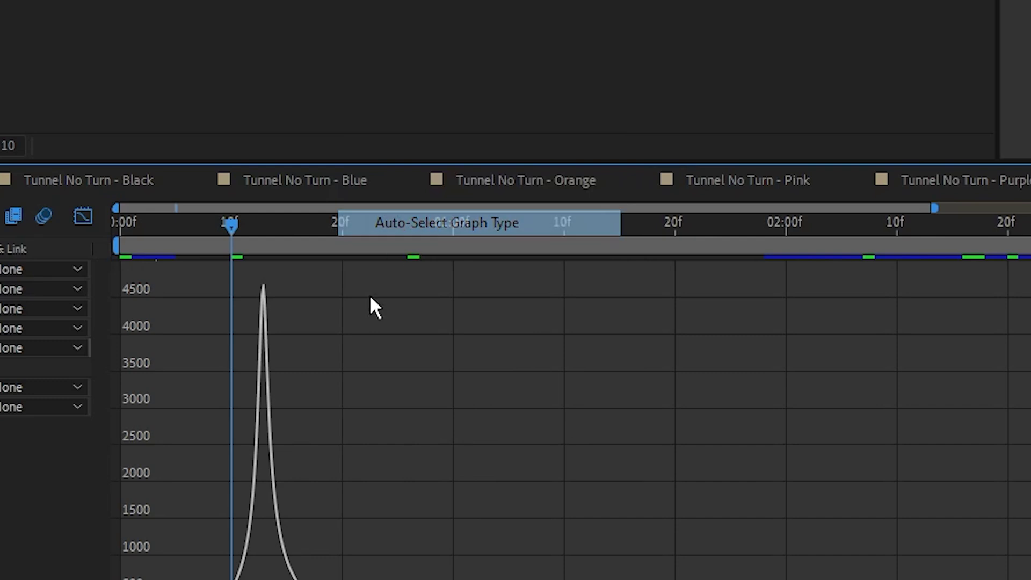
right_click(345, 389)
left_click(439, 127)
right_click(342, 429)
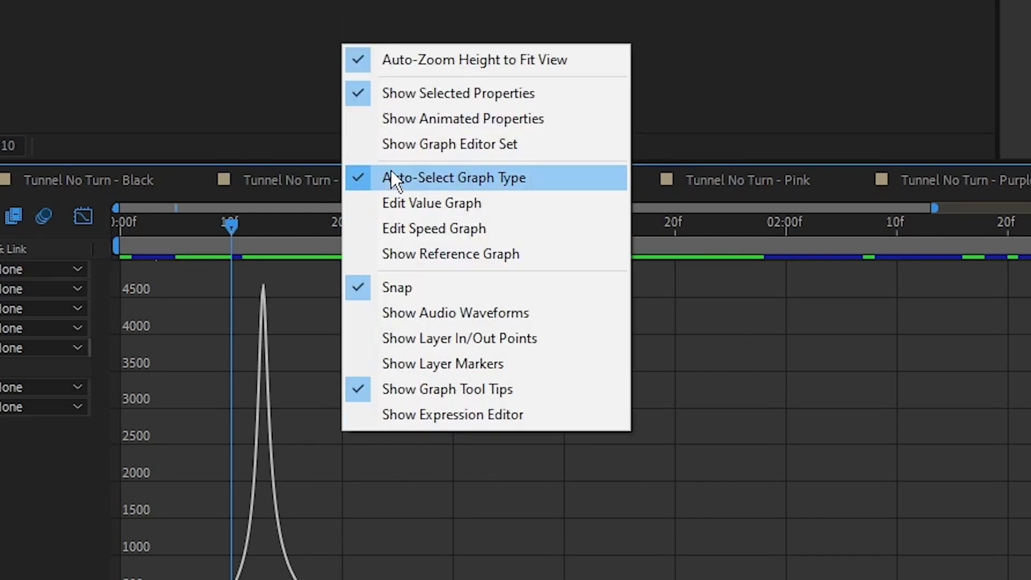
left_click(408, 178)
Close the graph editor and play the composition from the start to check the wheel drop.
left_click_drag(231, 223, 122, 225)
key("space")
left_click(359, 407)
key("Home")
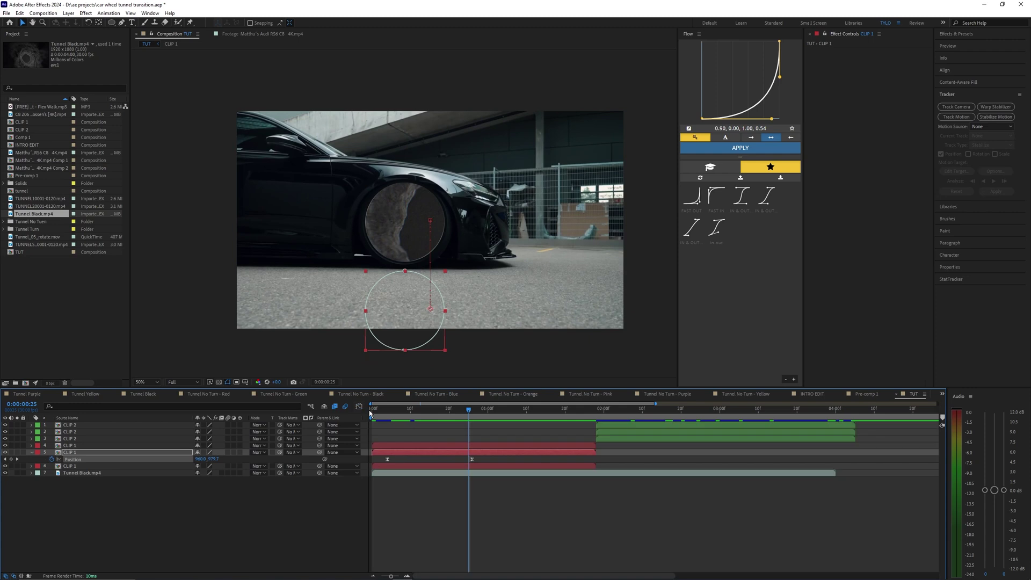
left_click(409, 497)
key("space")
key("space")
left_click_drag(392, 410, 369, 450)
key("space")
key("space")
Add a Position keyframe to the middle CLIP 2 copy and place it near the end of the clip.
key("-")
left_click_drag(487, 412, 519, 416)
left_click(547, 432)
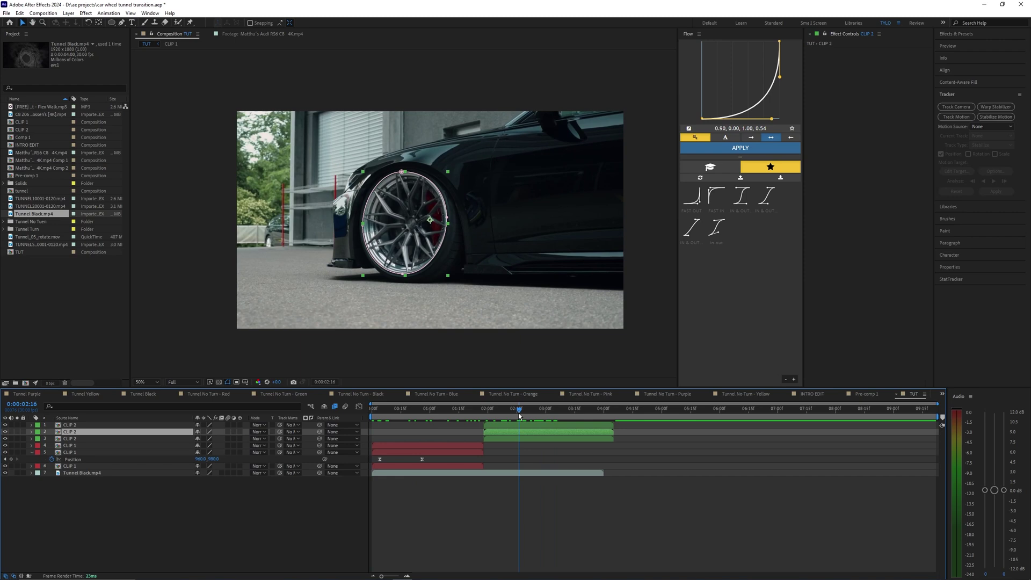
key("p")
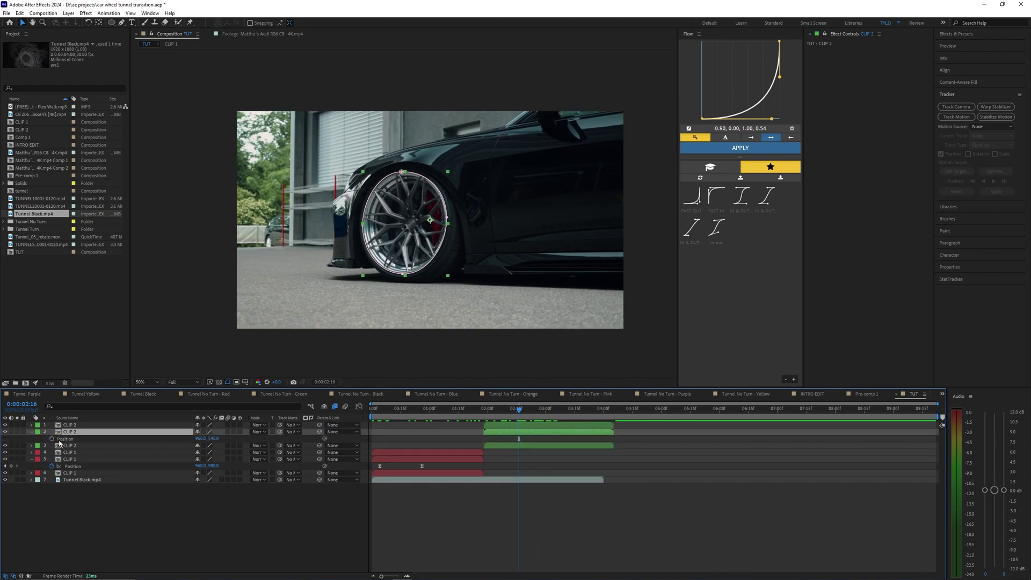
key("alt+shift+p")
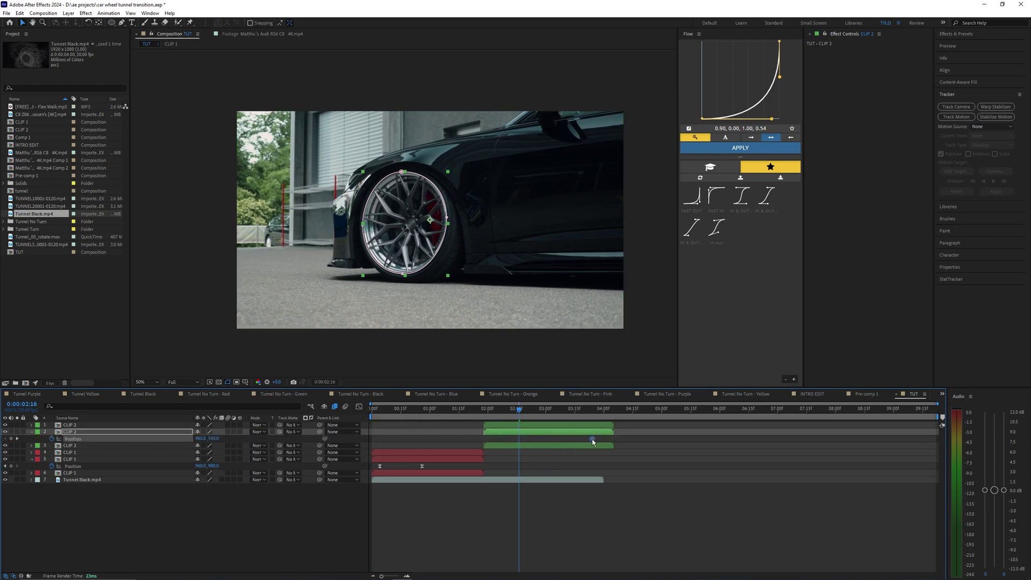
Lower the middle CLIP 2 copy's wheel to a Y position of 1106 at 0:00:02:26.
left_click(598, 412)
left_click_drag(597, 412, 538, 412)
left_click(547, 440)
left_click(545, 440)
left_click_drag(214, 439, 452, 431)
Apply Easy Ease to both Position keyframes of the middle CLIP 2 copy and steepen the centre of the speed graph.
left_click_drag(607, 468, 484, 439)
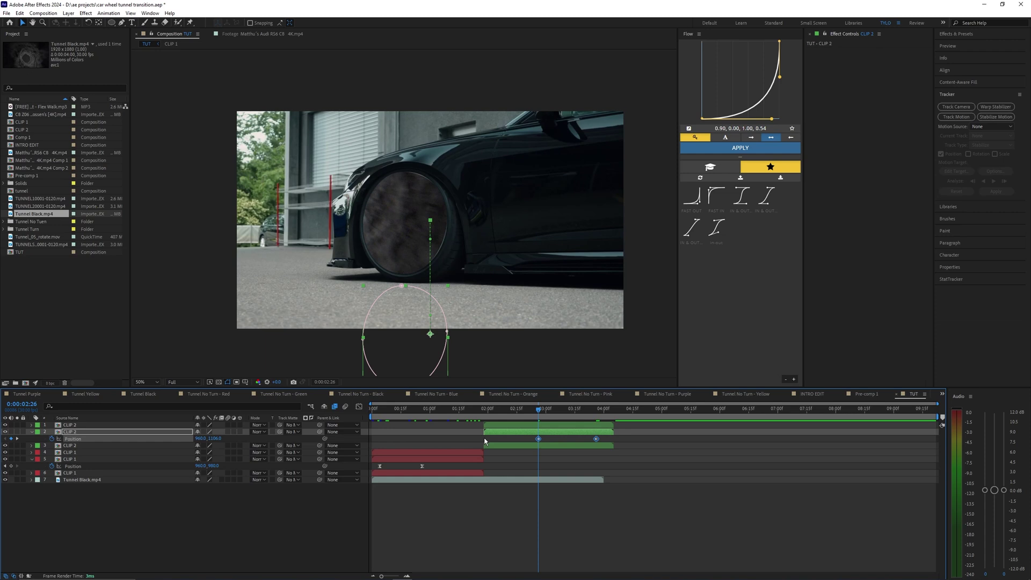
left_click(360, 408)
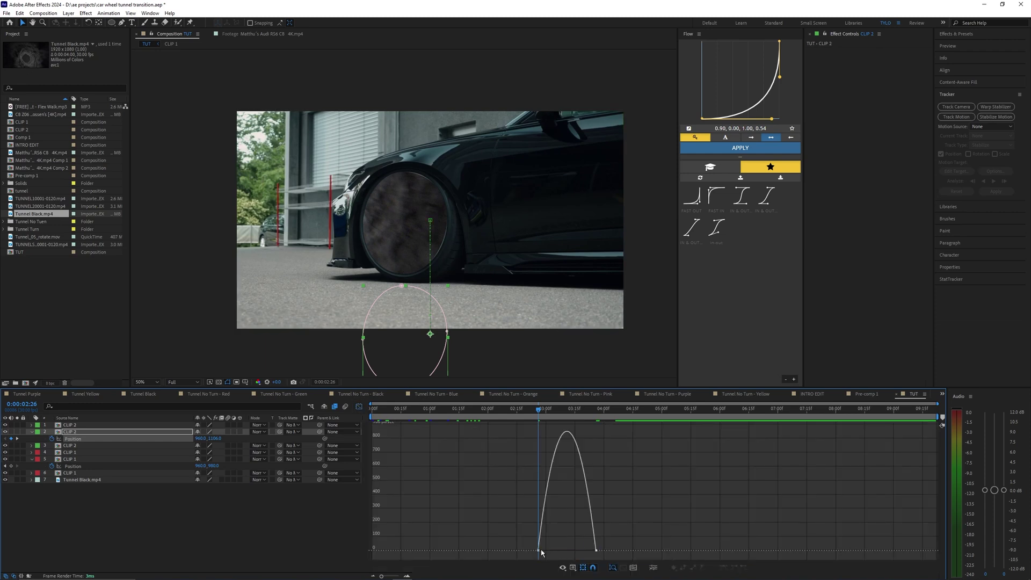
left_click_drag(546, 552, 570, 552)
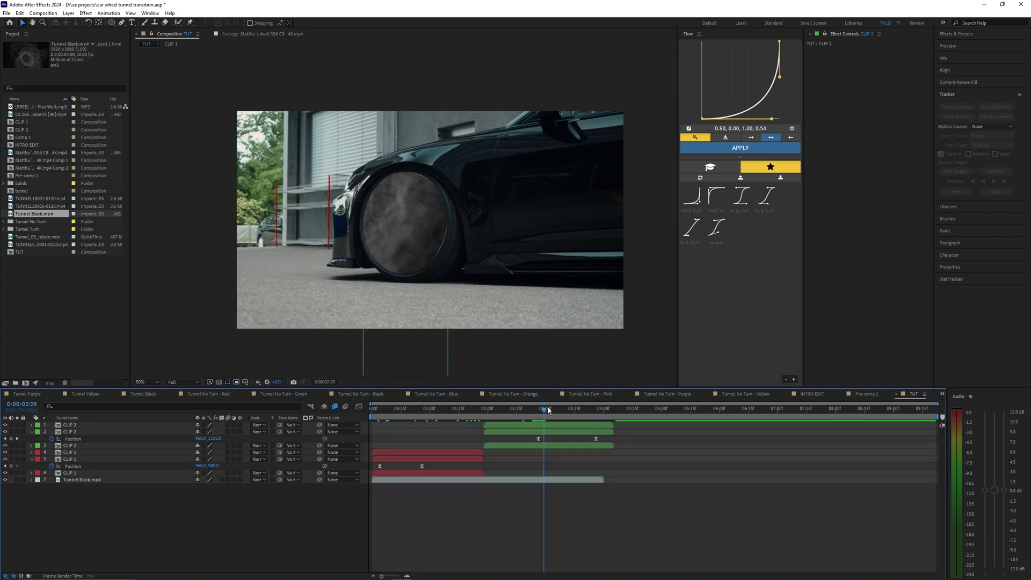
Bring the middle CLIP 2 copy's two Position keyframes closer together, shift both earlier and preview the wheel's return.
left_click_drag(547, 411, 554, 411)
left_click_drag(596, 439, 537, 439)
left_click(540, 439, "shift")
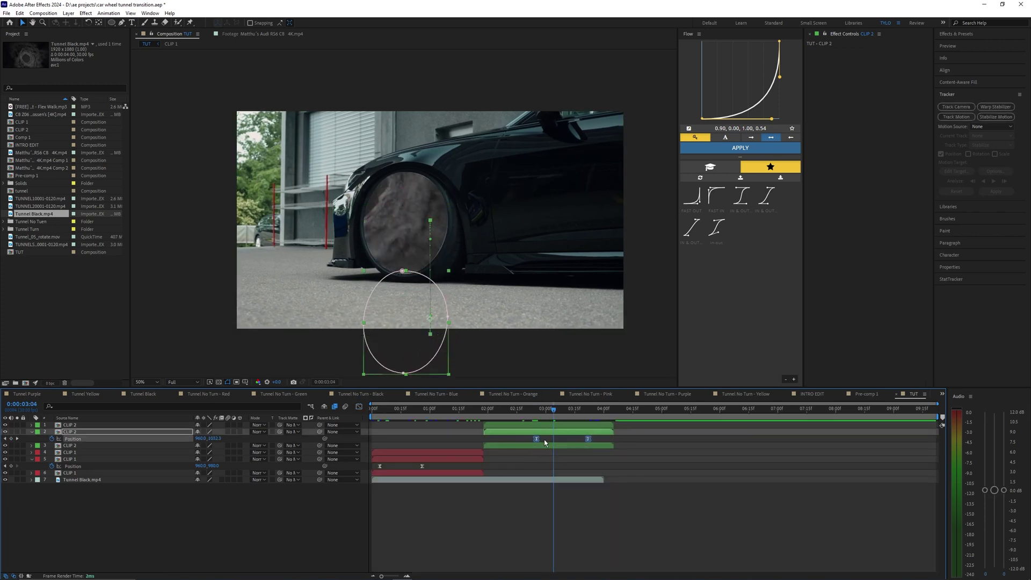
left_click(542, 441)
left_click(526, 410)
key("space")
mouse_move(588, 439)
left_mouse_down()
mouse_move(569, 438)
mouse_move(593, 440)
mouse_move(578, 440)
left_mouse_up()
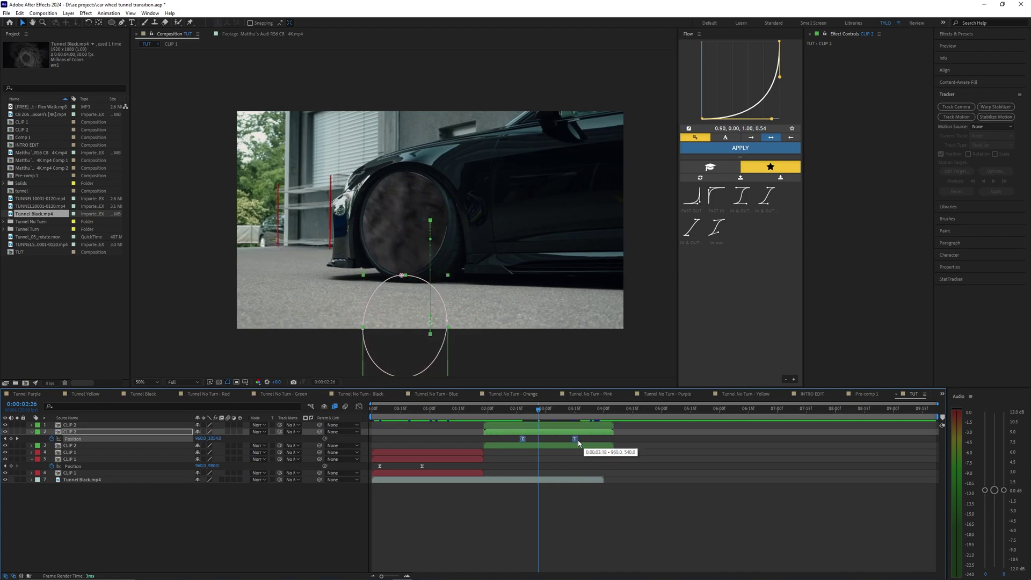
Create a two-node camera named Camera 1 with the 35mm preset.
left_click(68, 13)
mouse_move(88, 23)
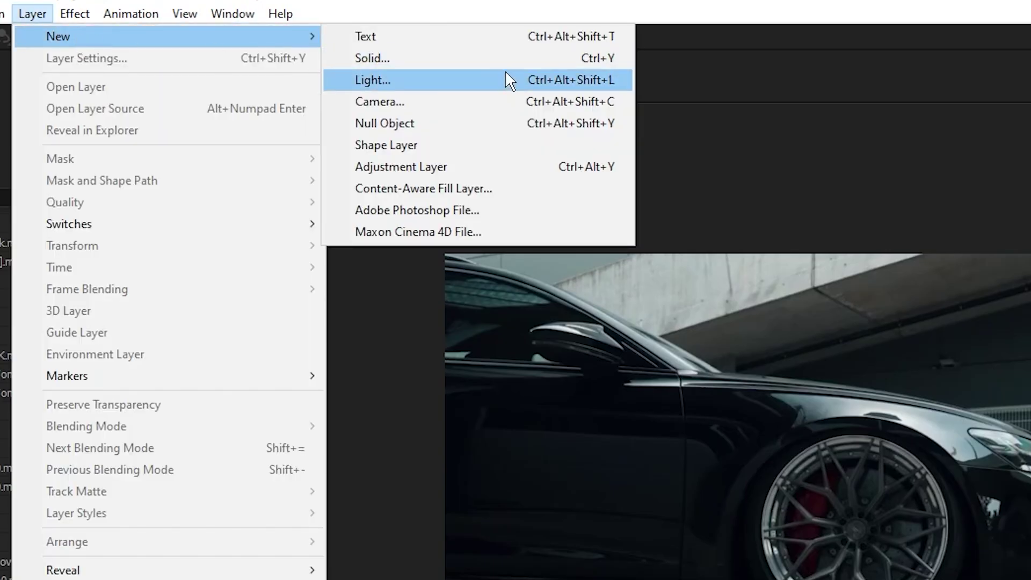
left_click(439, 101)
left_click(698, 113)
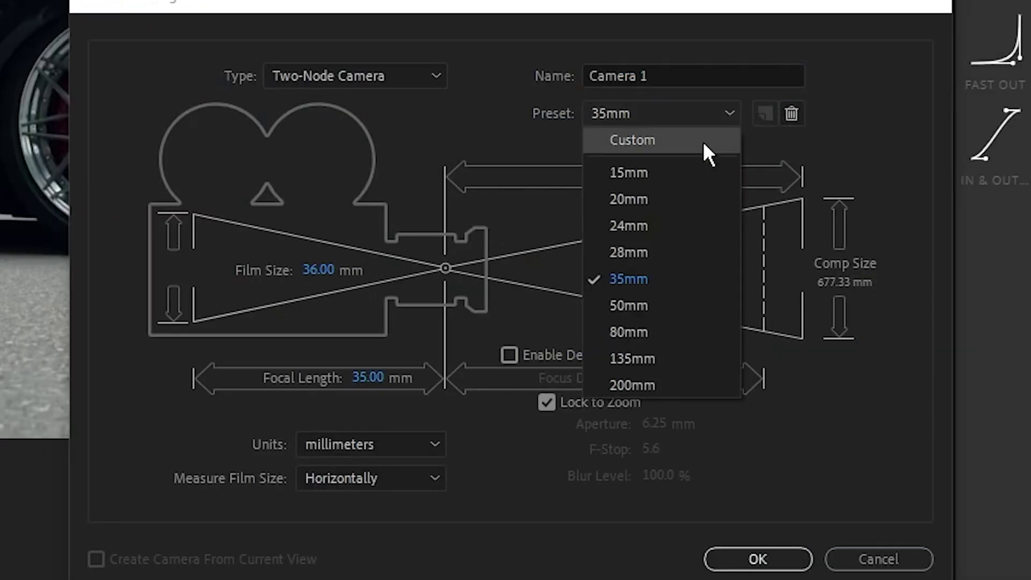
left_click(635, 287)
left_click(752, 564)
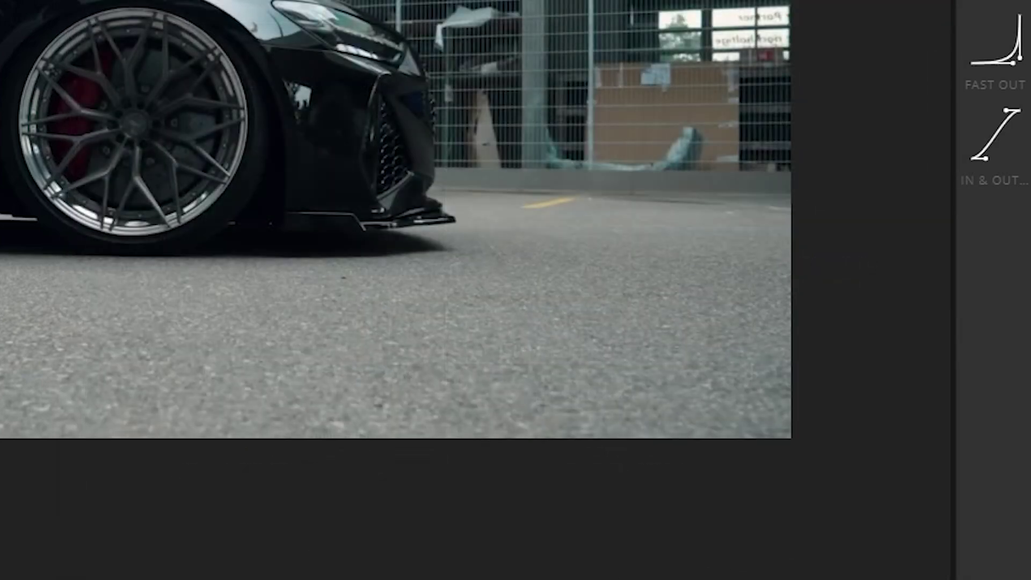
Add a null object and, with 3D enabled on every layer, parent Camera 1 to the null.
left_click(69, 9)
mouse_move(97, 35)
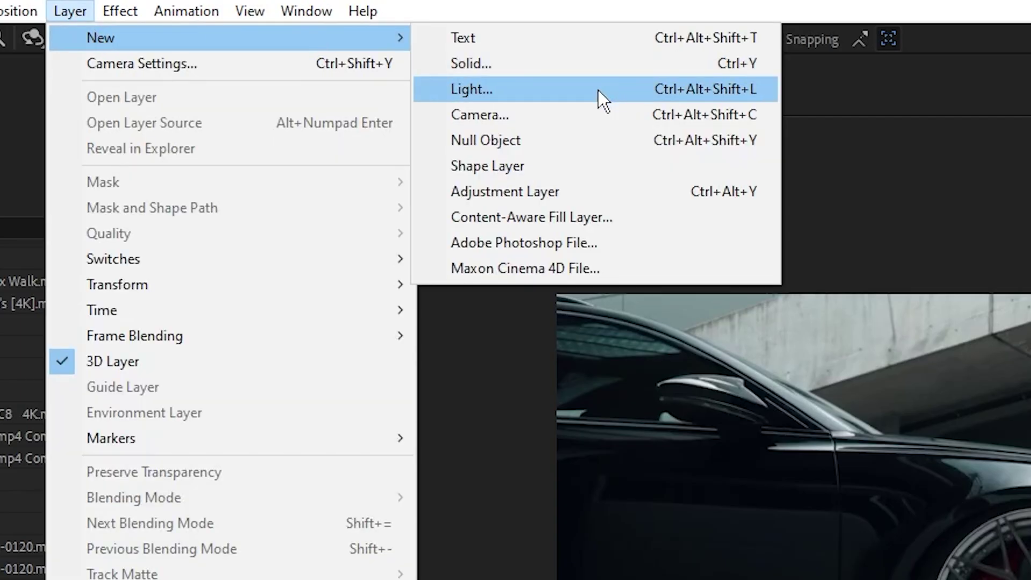
left_click(585, 143)
left_click_drag(423, 374, 419, 226)
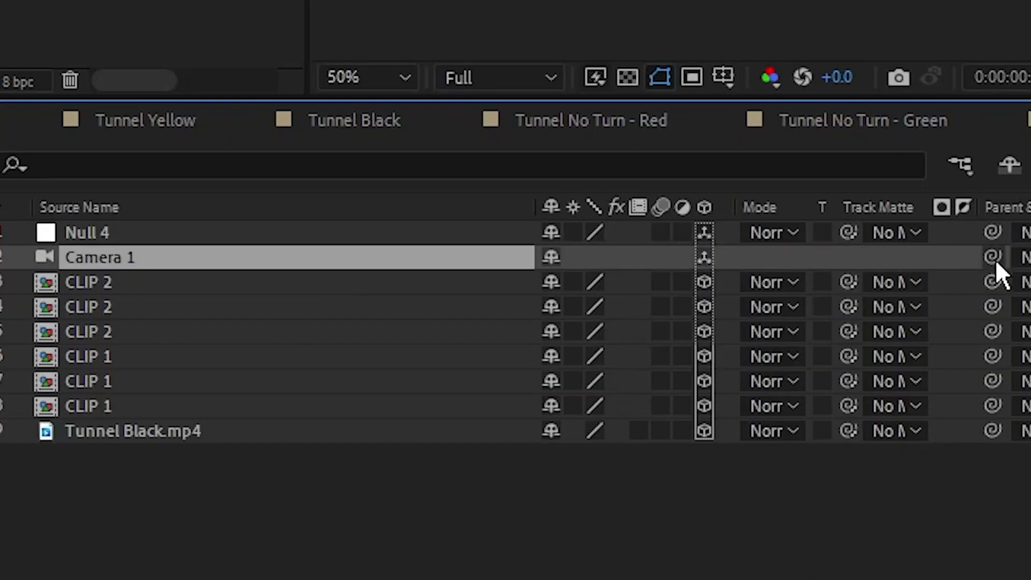
left_click_drag(993, 257, 385, 230)
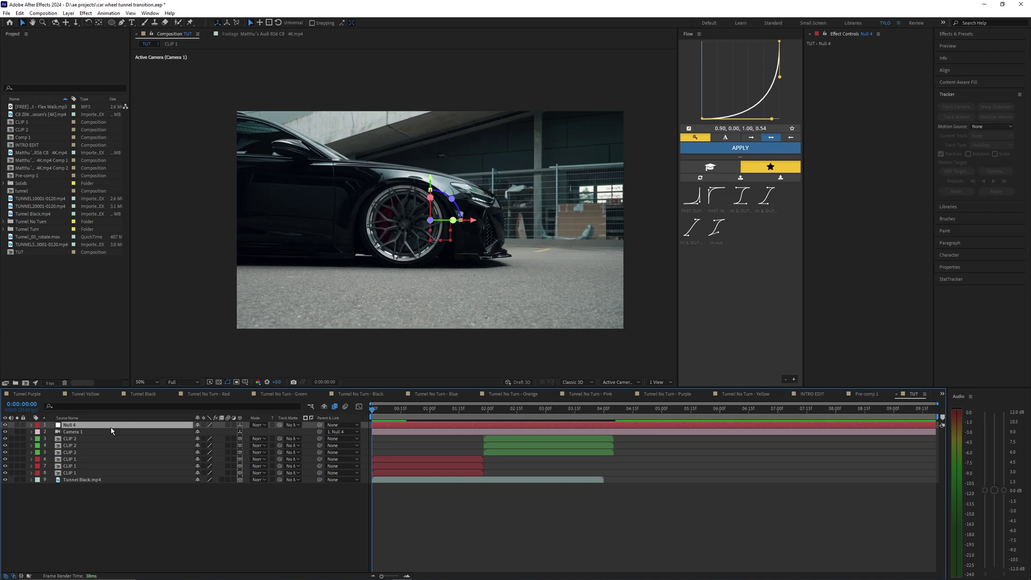
Reveal the null's Position, try moving it in Z, and set the 3D view to Active Camera (Camera 1).
key("p")
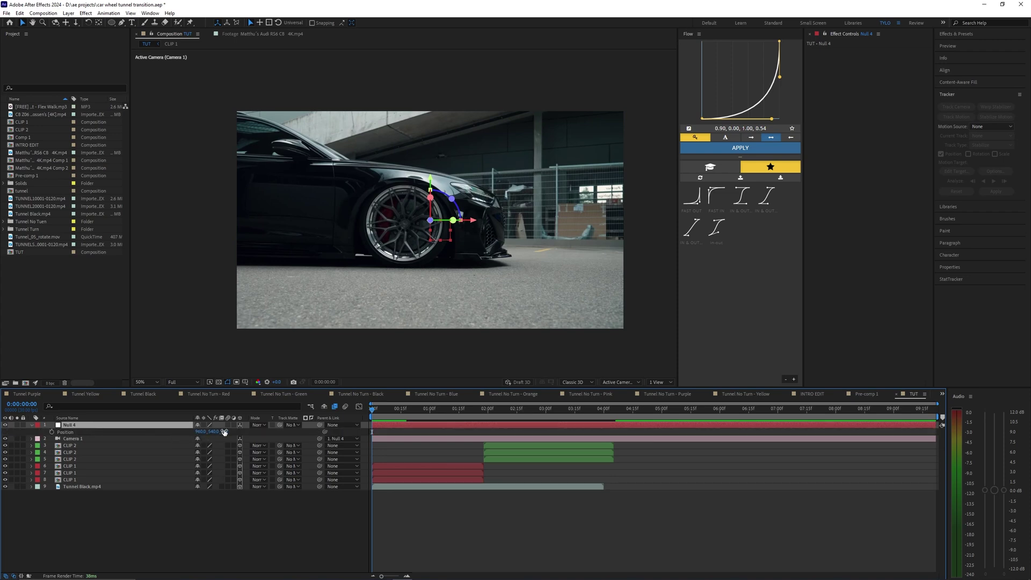
left_click_drag(225, 433, 350, 423)
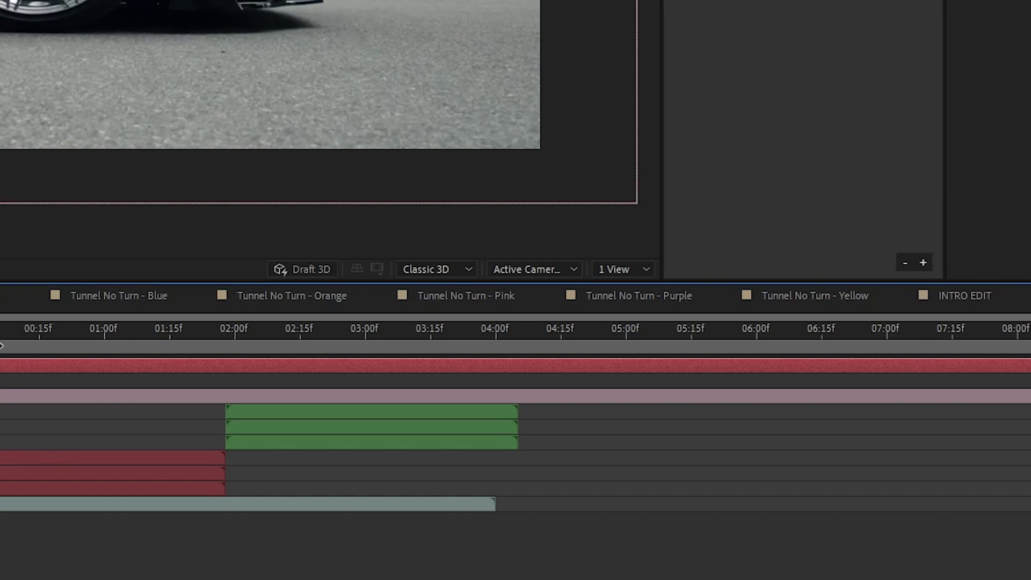
left_click(533, 272)
left_click(554, 315)
left_click(550, 269)
left_click(569, 287)
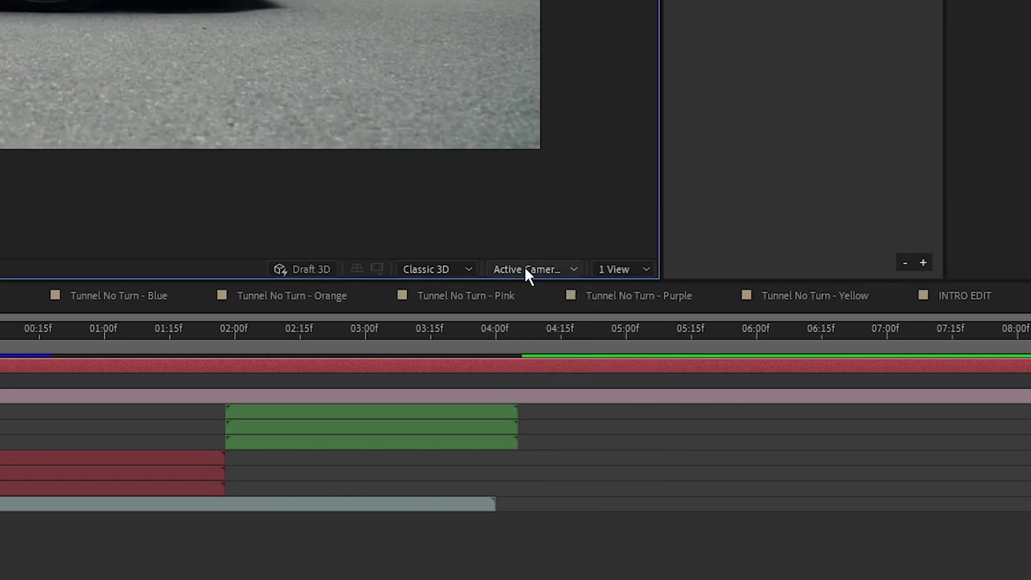
left_click(525, 270)
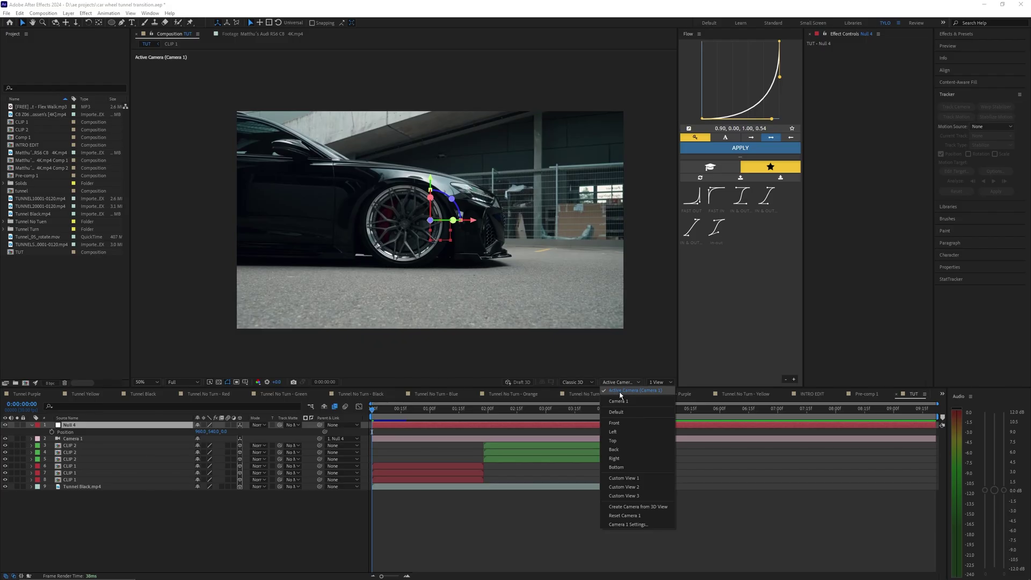
left_click(620, 392)
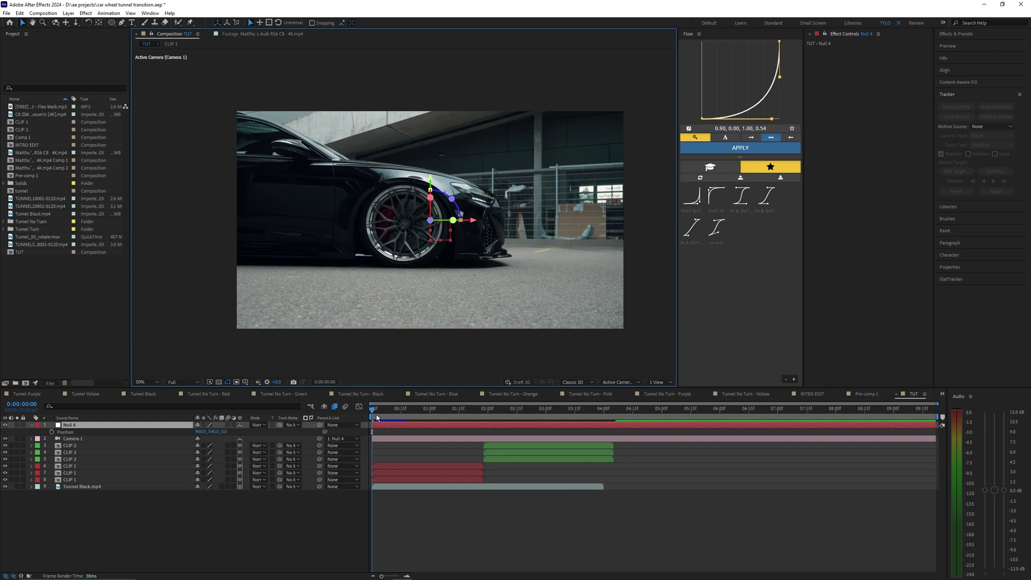
Keyframe the null's Position at the start and push it into the wheel opening, to a Z of about 1594, at 0:00:00:27.
left_click(51, 432)
left_click_drag(373, 411, 427, 430)
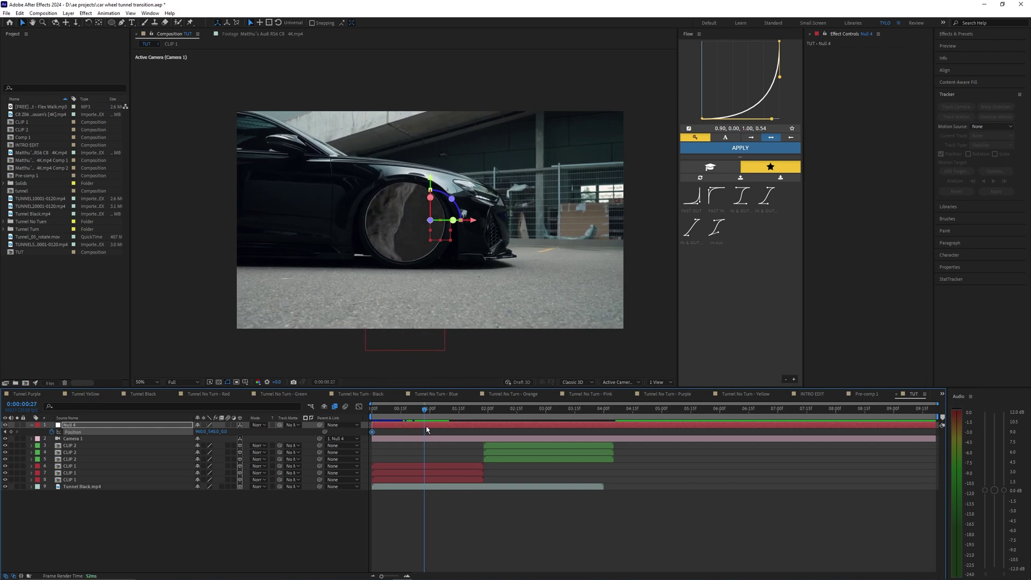
left_click_drag(226, 431, 472, 434)
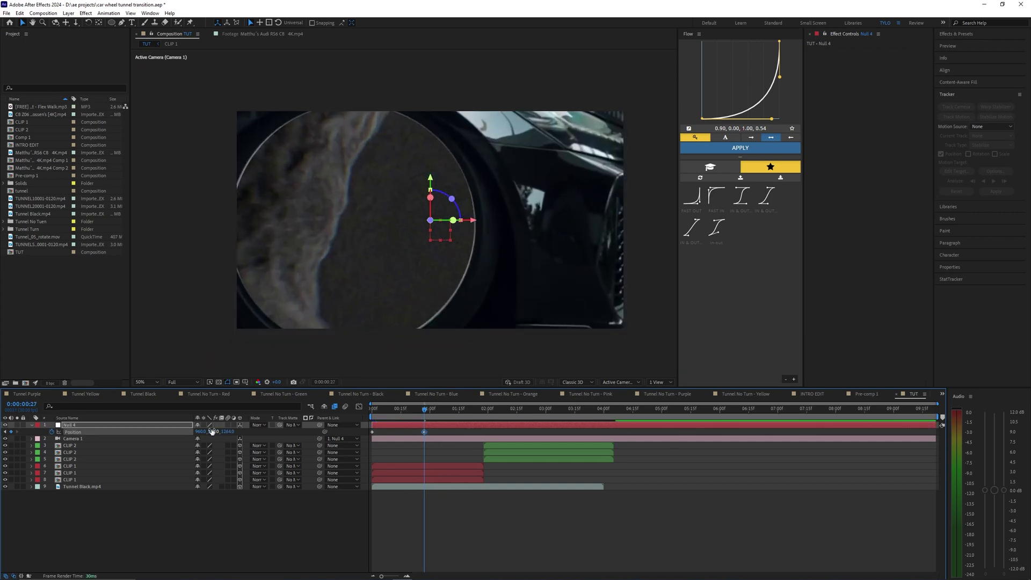
left_click_drag(212, 432, 348, 434)
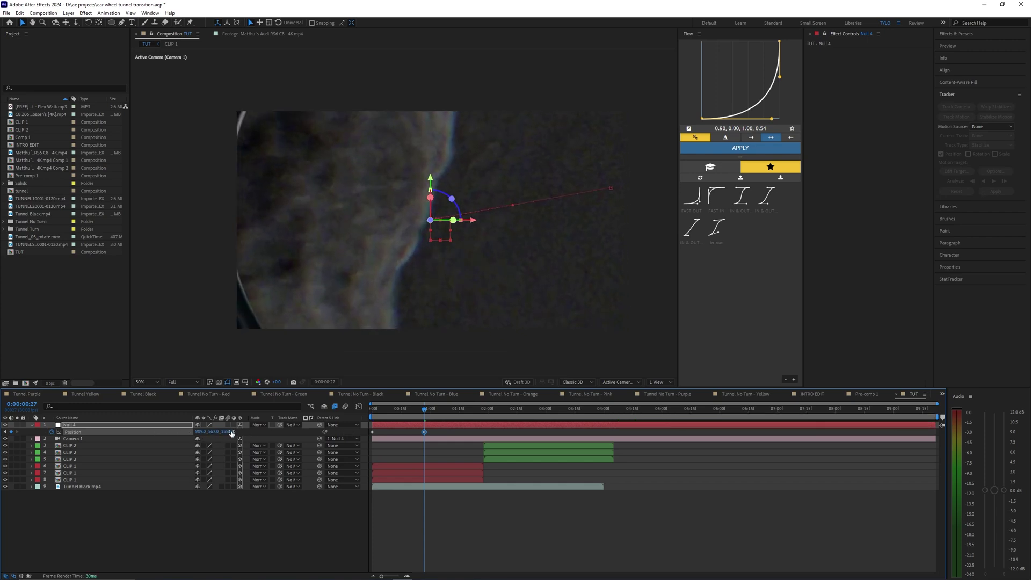
left_click_drag(213, 432, 202, 431)
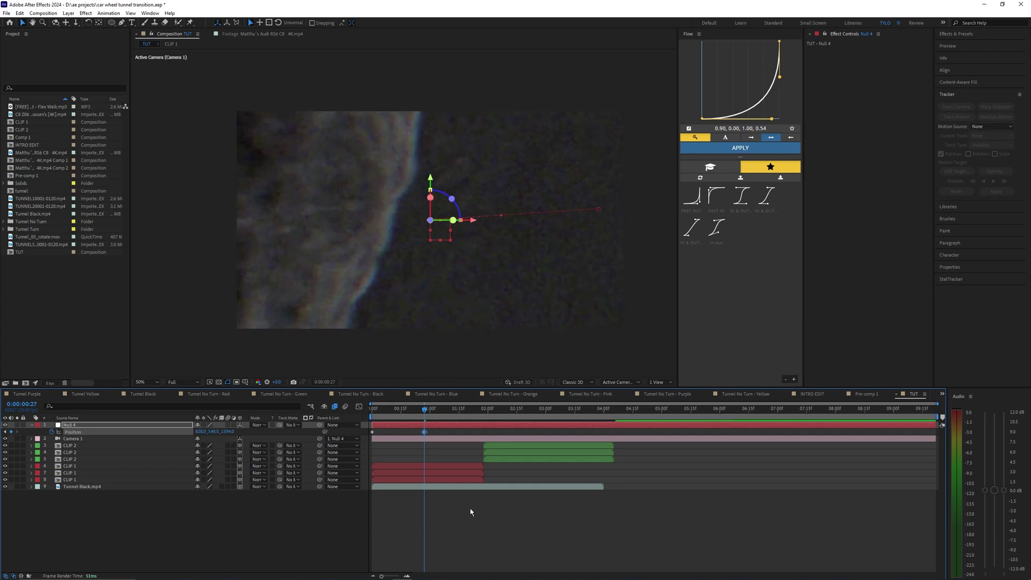
Scale Tunnel Black.mp4 to 15% and centre it in the camera view, with the layer starting slightly earlier.
left_click(455, 487)
key("Home")
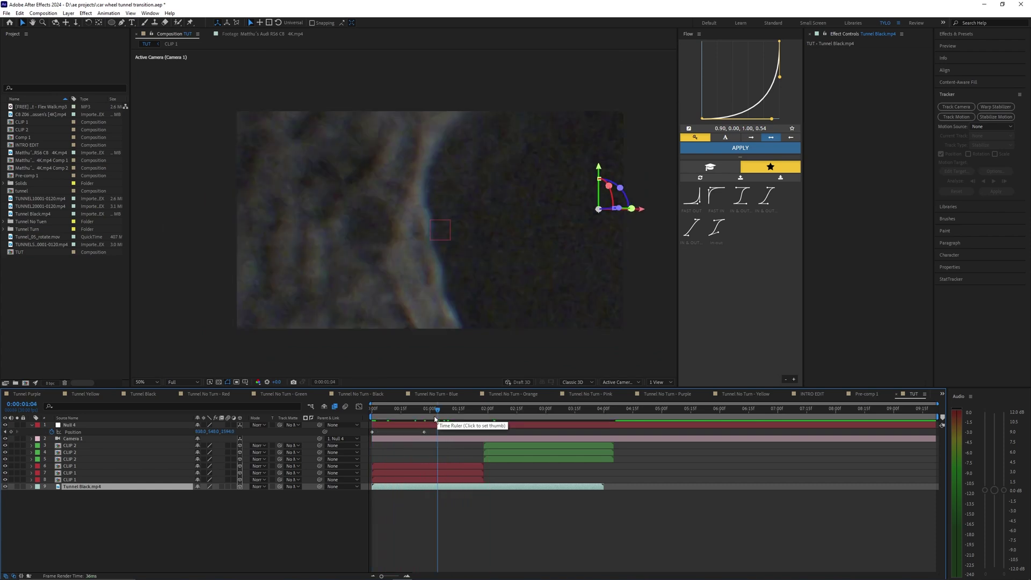
left_click_drag(209, 495, 163, 495)
left_click_drag(517, 284, 347, 293)
left_click_drag(421, 408, 454, 420)
mouse_move(477, 486)
left_mouse_down()
mouse_move(462, 488)
mouse_move(506, 488)
mouse_move(431, 487)
mouse_move(475, 481)
left_mouse_up()
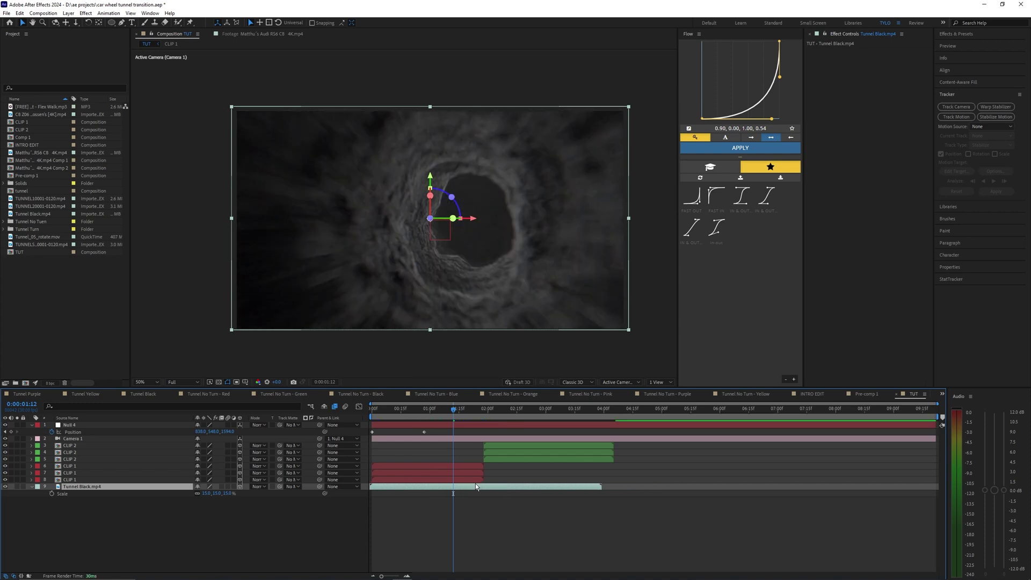
Add a holding Position keyframe to the null at 0:00:01:28, where CLIP 2 begins.
left_click(461, 426)
left_click_drag(456, 413, 478, 413)
scroll(485, 413, "up", 2)
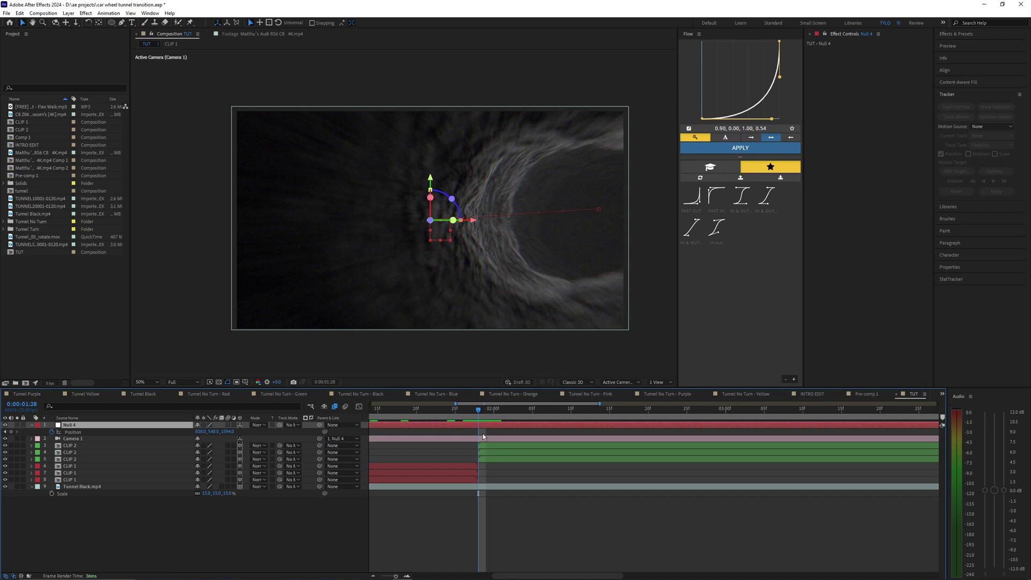
key("minus")
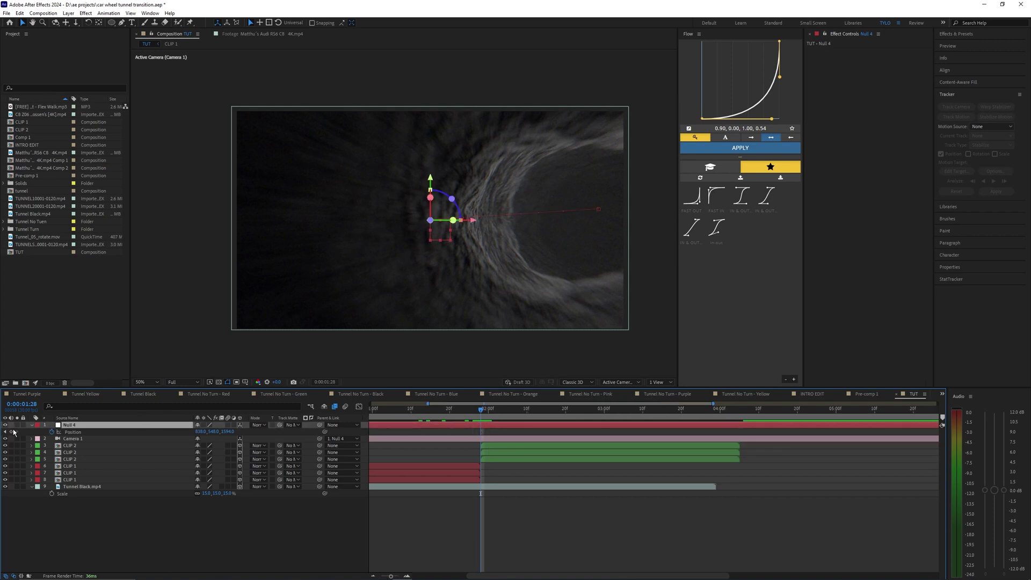
key("minus")
Reveal the middle CLIP 2 copy's Position keyframes for timing and pull the null back out of the wheel at 0:00:03:06.
left_click_drag(500, 412, 564, 414)
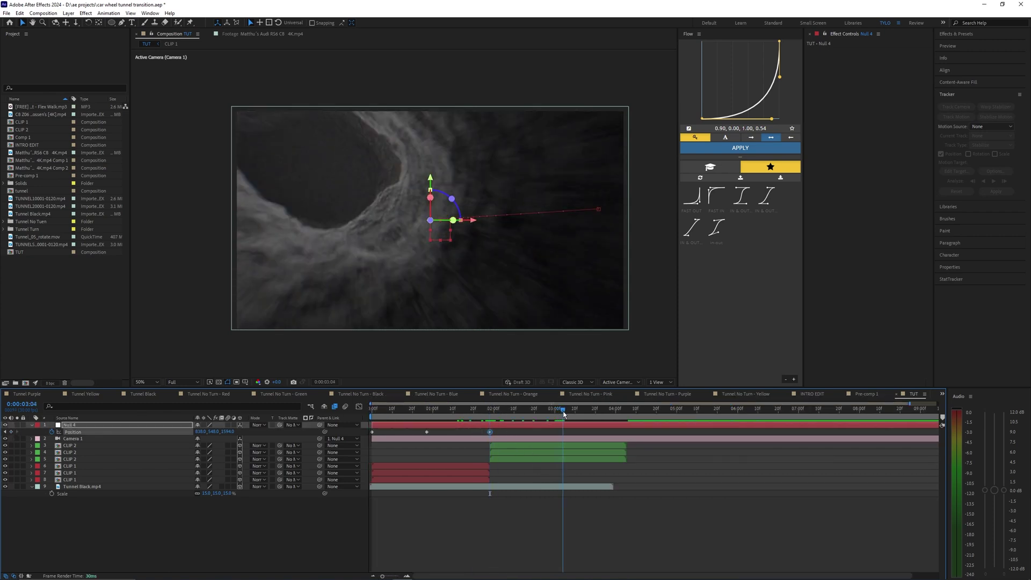
left_click(562, 452)
key("p")
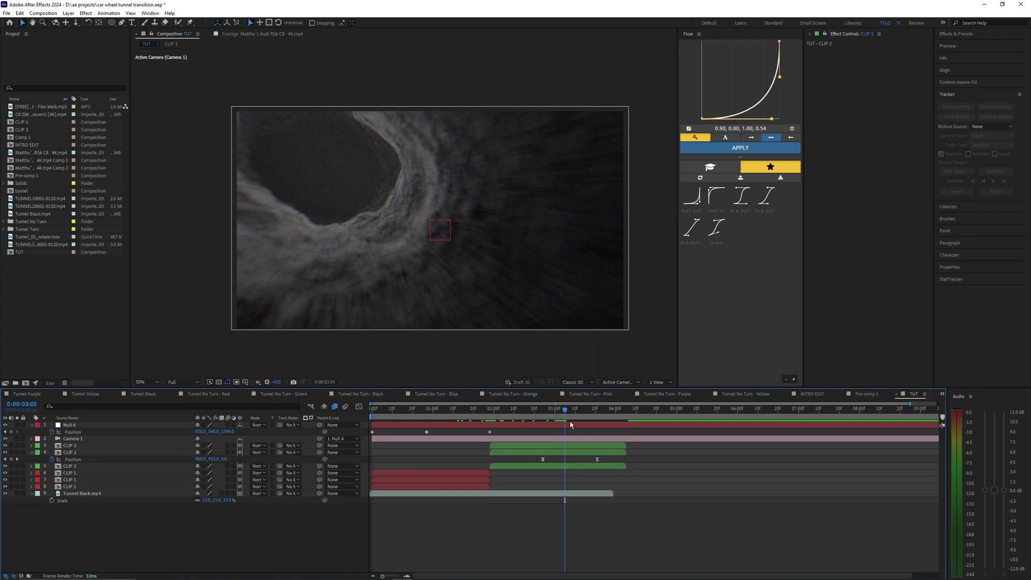
left_click(565, 417)
left_click(566, 428)
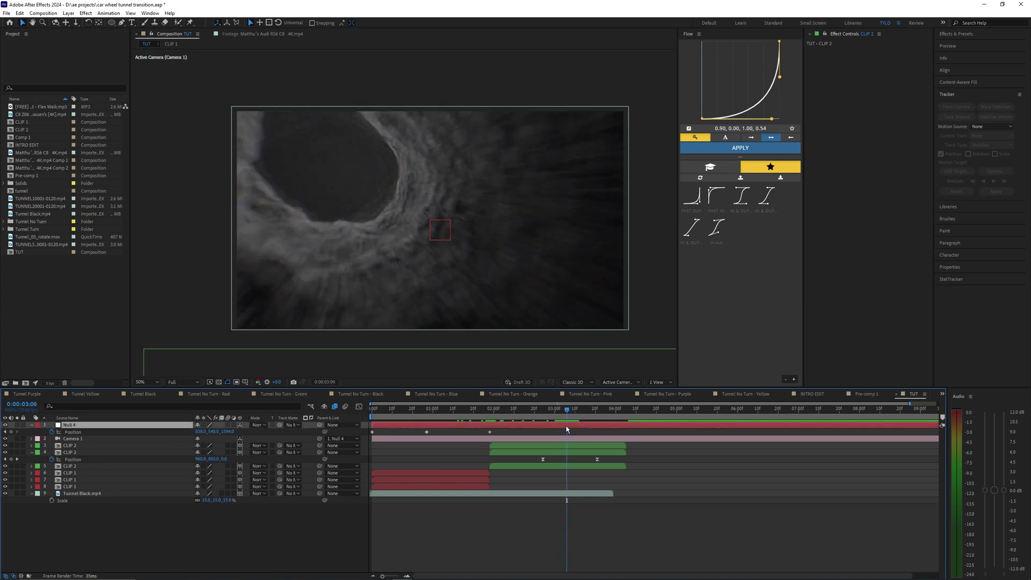
left_click_drag(220, 433, 260, 432)
Play the composition and inspect the camera move through the tunnel and out of CLIP 2's wheel.
key("space")
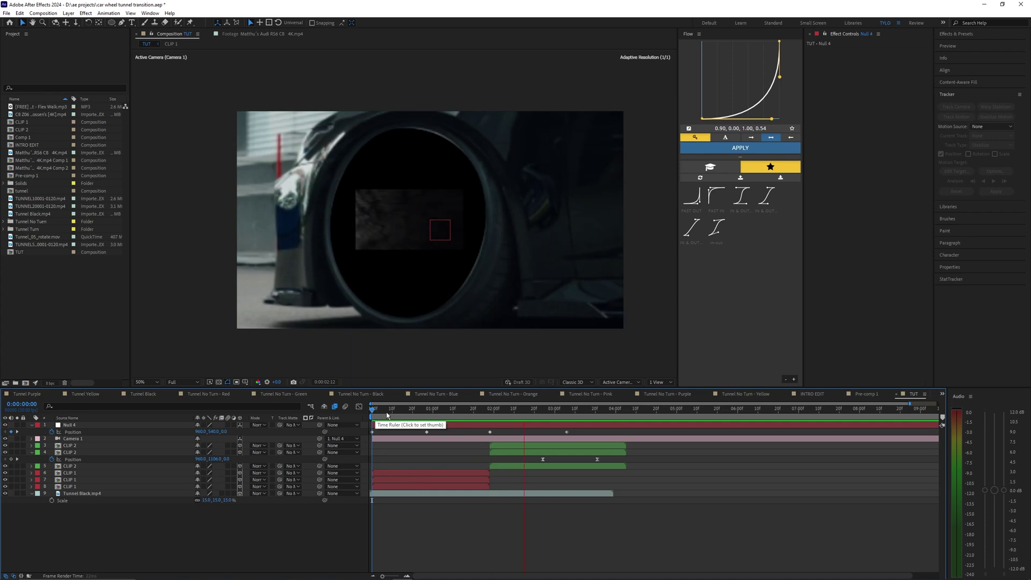
left_click(548, 414)
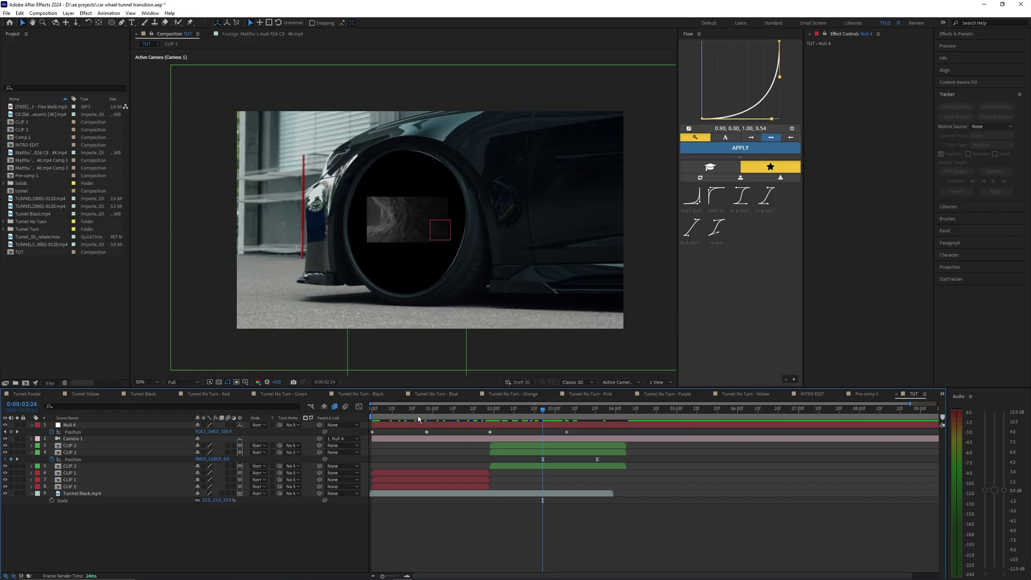
key("Home")
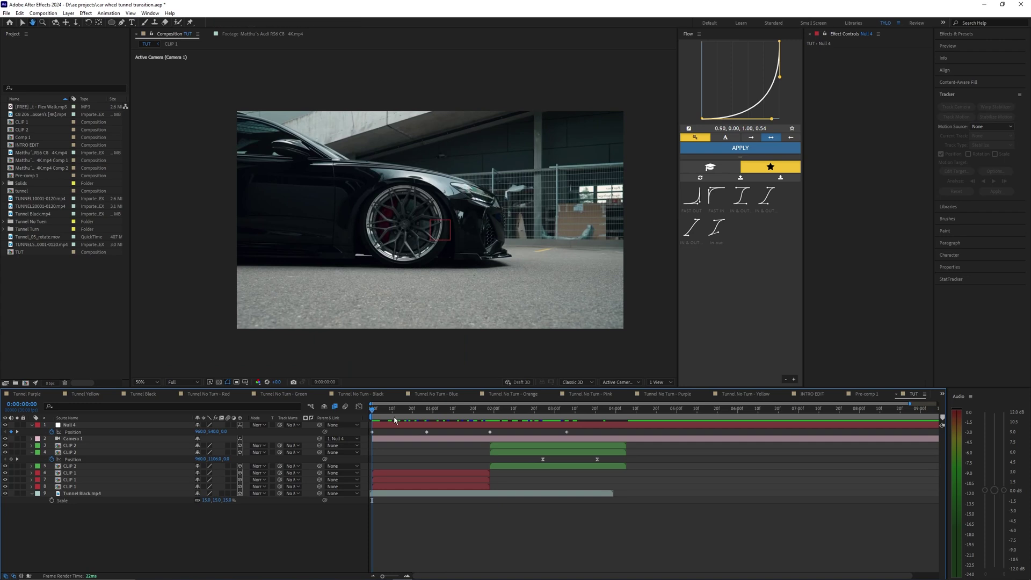
key("space")
key("space")
Apply Easy Ease to all four Position keyframes of the null.
left_click_drag(584, 430, 502, 433)
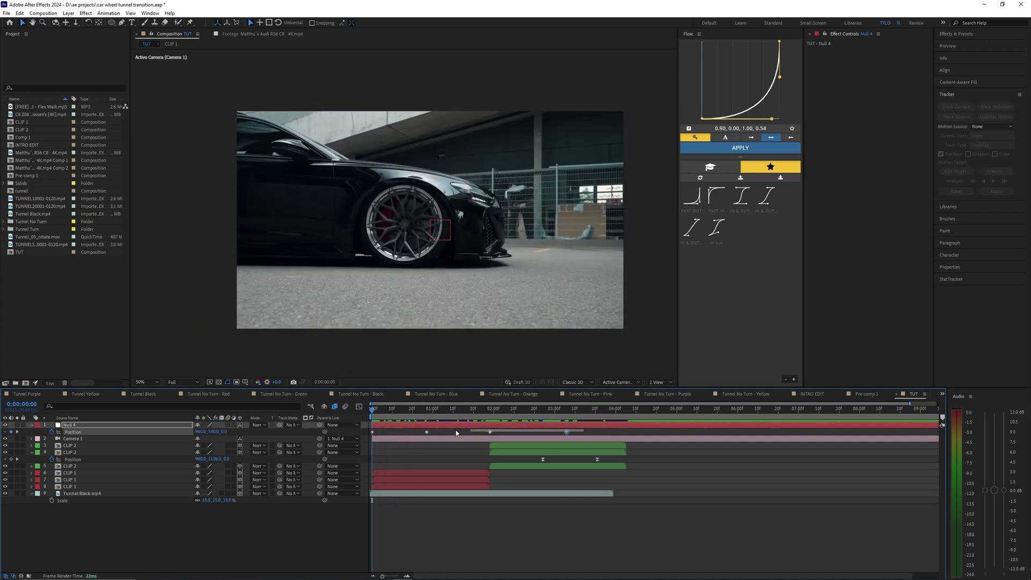
left_click_drag(353, 438, 353, 439)
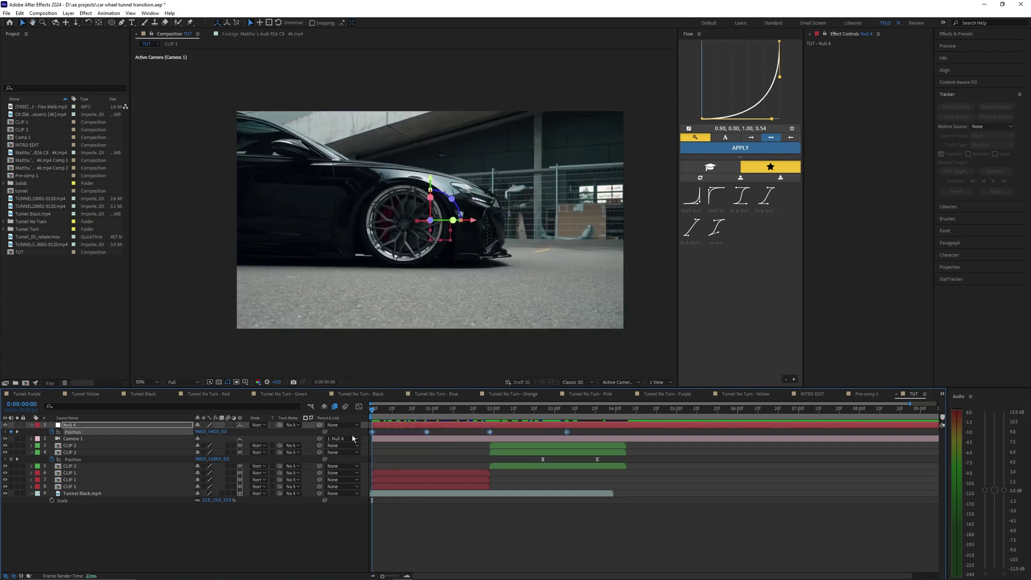
left_click(378, 433)
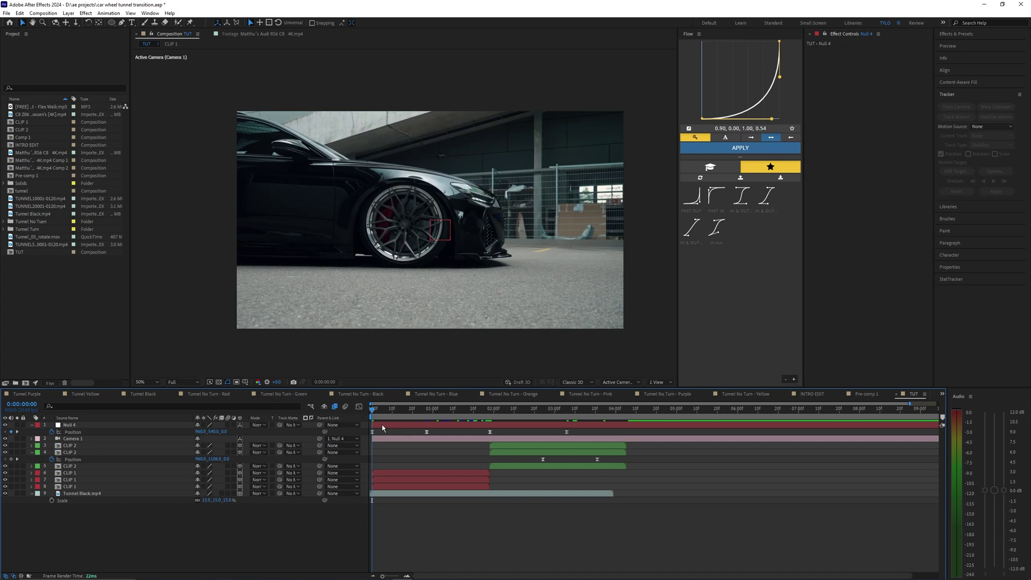
Reshape the null's Position speed graph by lengthening the zero-speed influence handles, giving both the entry and exit moves a steep mid-move peak.
left_click_drag(594, 435, 384, 431)
key("shift+F3")
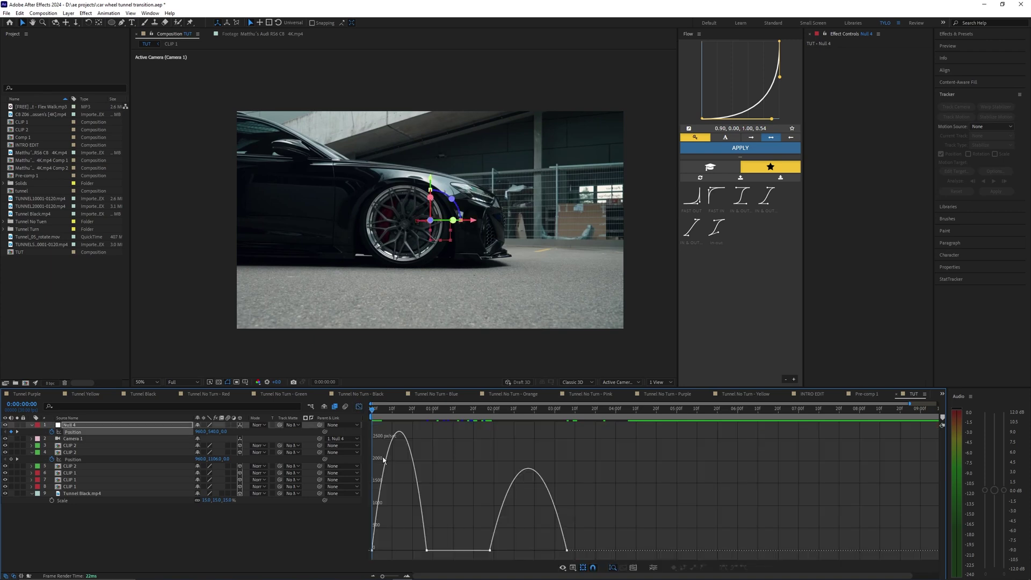
left_click(372, 550)
key("=")
left_click_drag(409, 550, 468, 551)
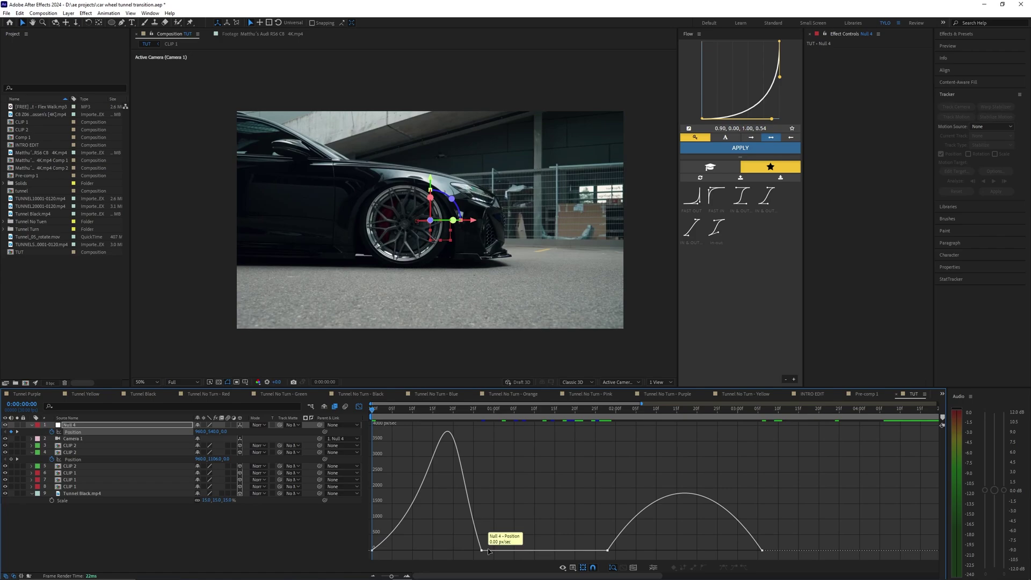
left_click_drag(463, 550, 433, 552)
left_click_drag(634, 550, 664, 553)
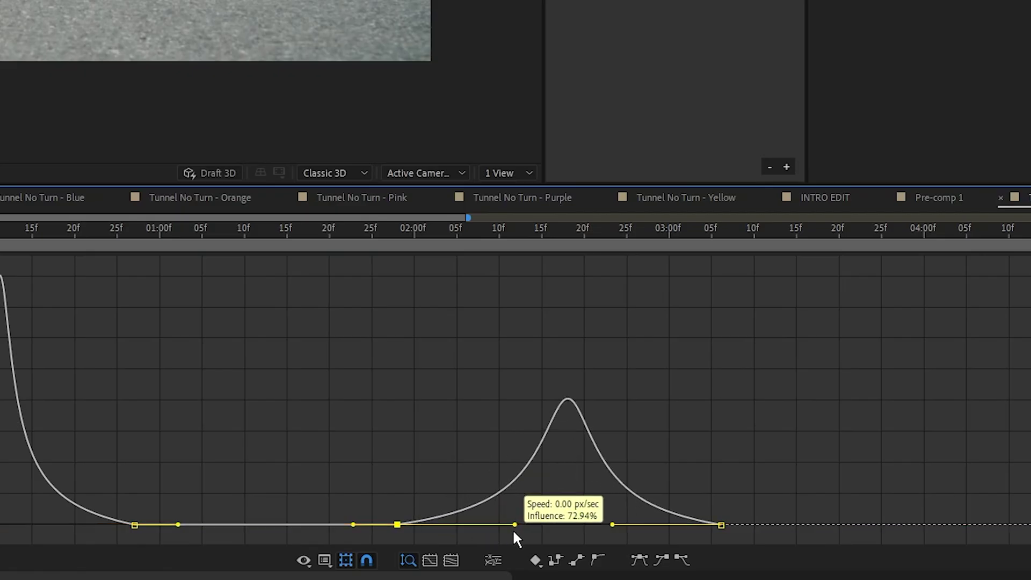
left_click_drag(513, 531, 519, 532)
left_click_drag(612, 526, 586, 526)
left_click_drag(520, 525, 535, 525)
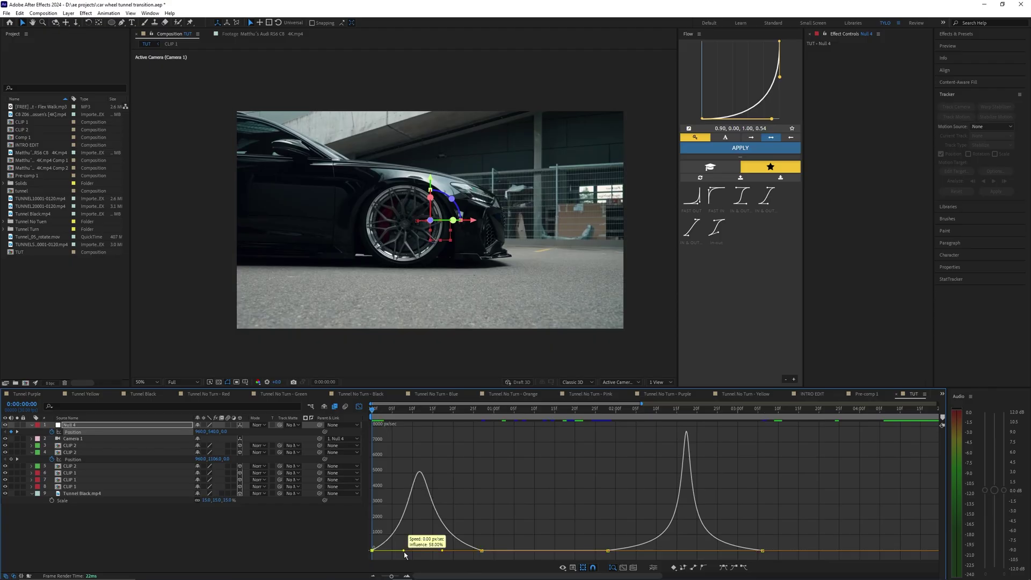
Preview the eased camera move and retime the null's Position keyframes to 0:00:00:05, 0:00:01:02, 0:00:02:09 and 0:00:03:15.
key("space")
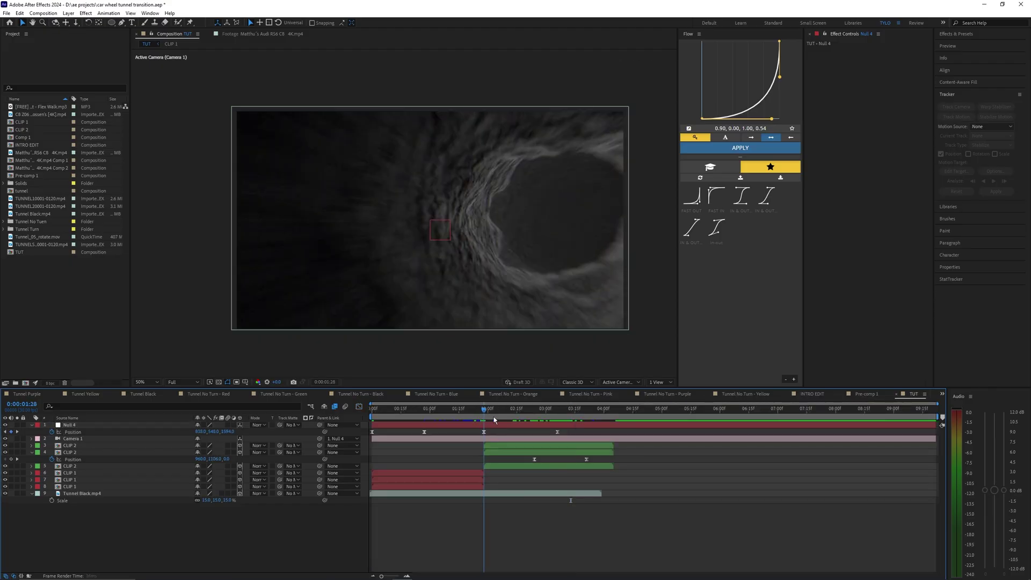
mouse_move(495, 420)
left_mouse_down()
mouse_move(554, 417)
mouse_move(456, 435)
mouse_move(504, 433)
left_mouse_up()
left_click(519, 434)
left_click_drag(576, 433, 566, 433)
key("space")
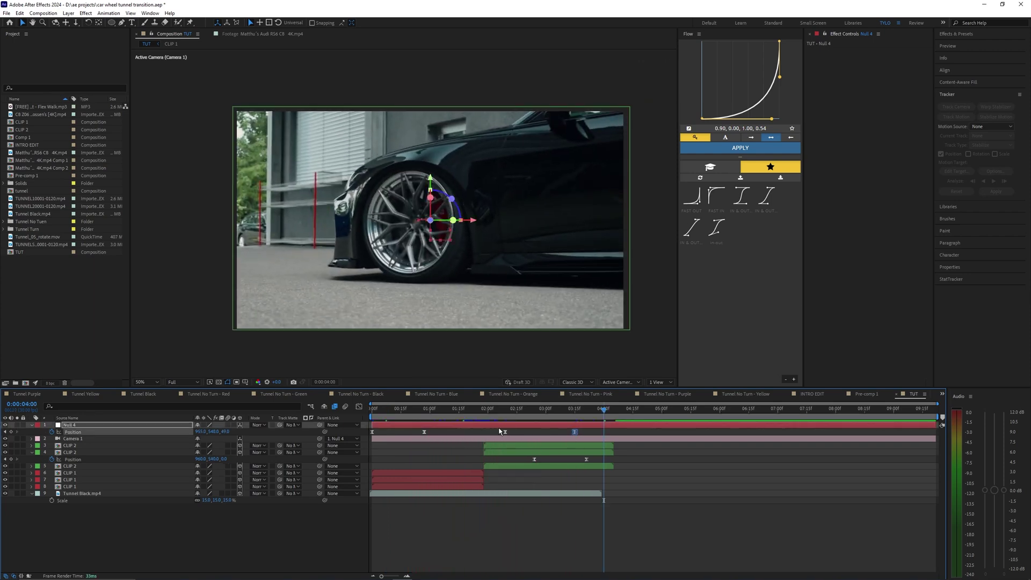
key("space")
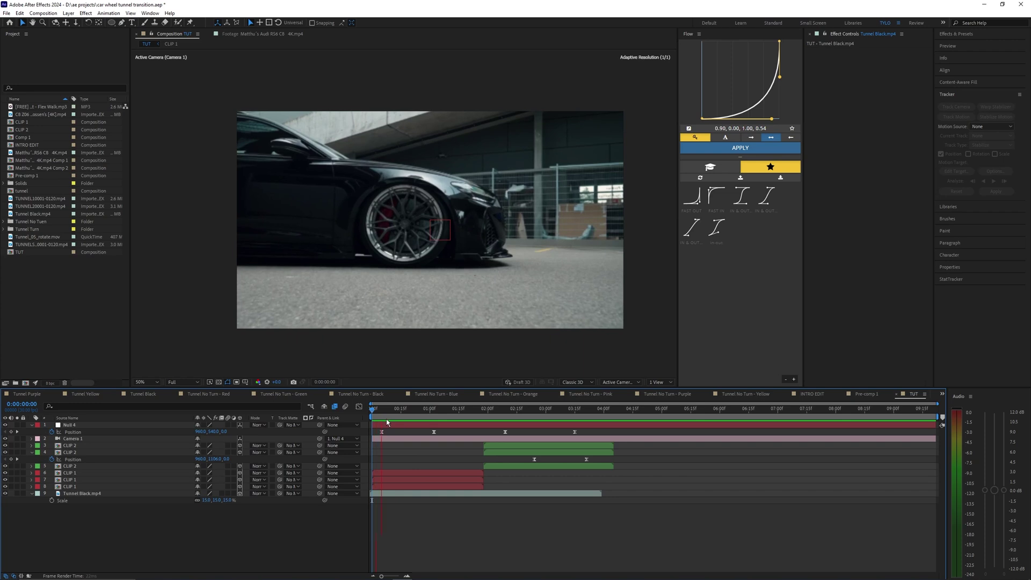
Start Scale animation on Tunnel Black.mp4 with a keyframe at 0:00:01:02, where the tunnel fills the frame.
left_click_drag(386, 420, 408, 415)
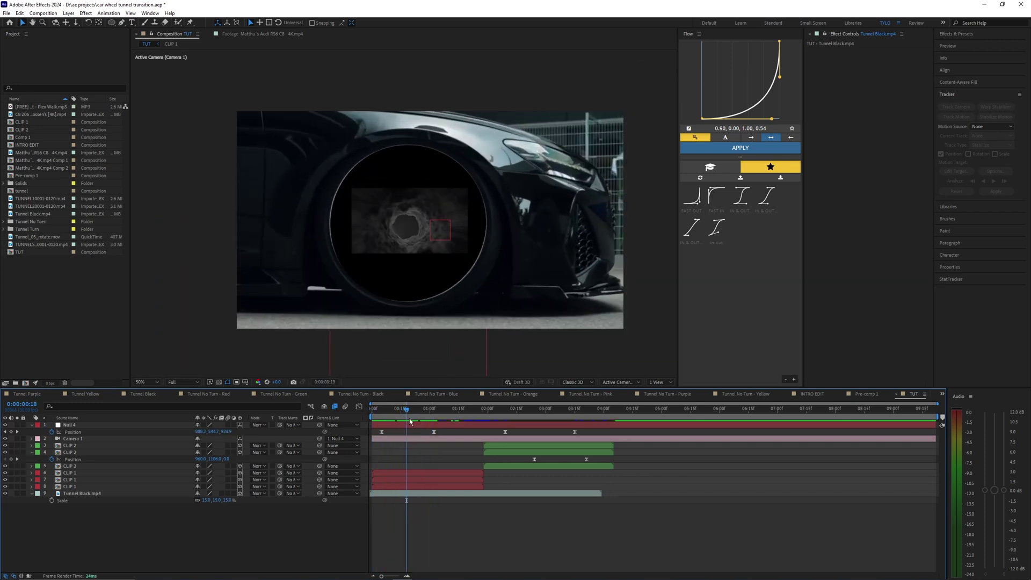
left_click(415, 497)
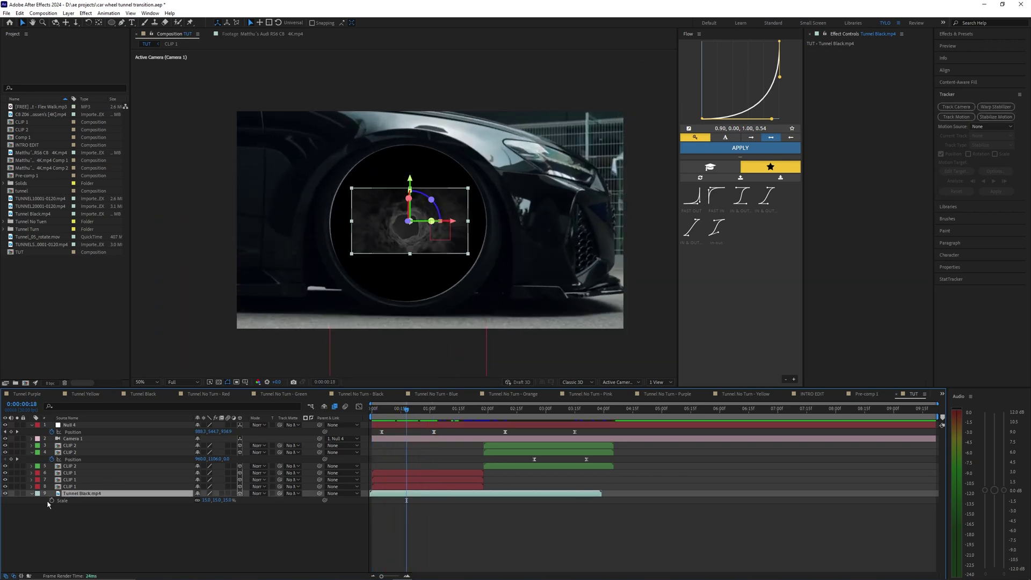
left_click_drag(409, 415, 438, 417)
scroll(255, 226, "up", 1)
scroll(323, 274, "down", 1)
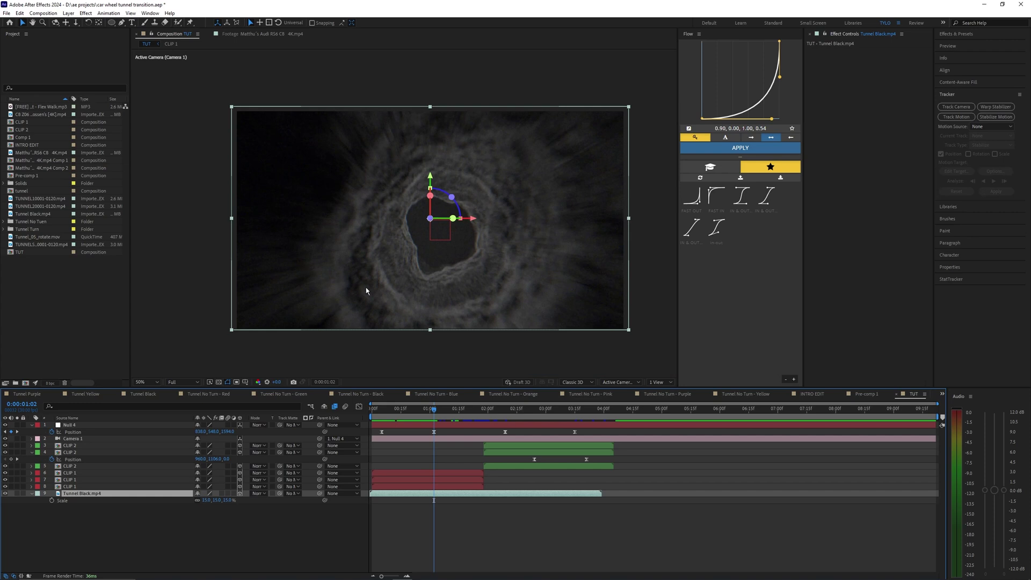
left_click_drag(389, 296, 363, 290)
left_click(52, 500)
left_click(445, 522)
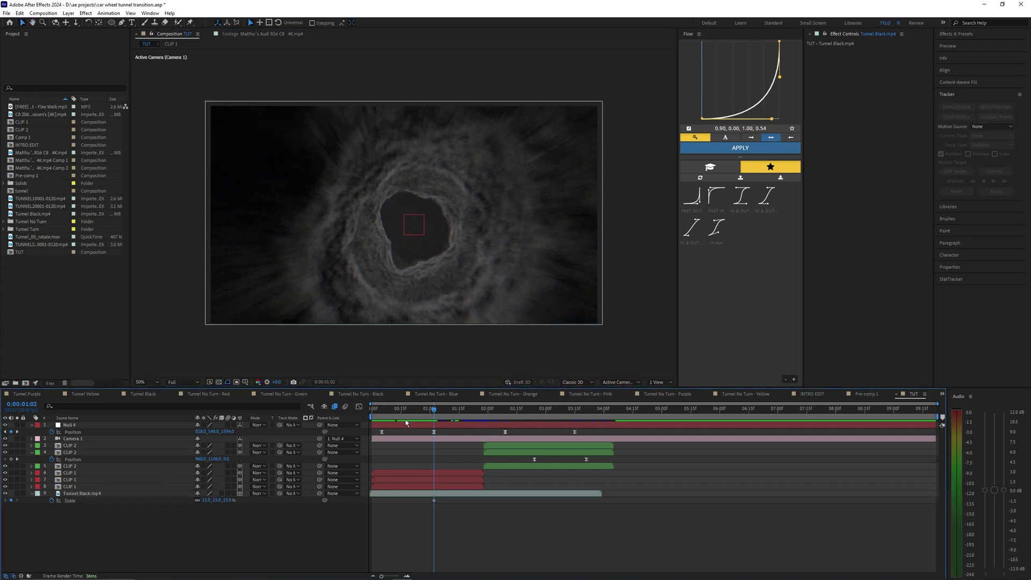
Enlarge Tunnel Black.mp4 to 42% at 0:00:00:05 so it covers CLIP 1's wheel opening, and check the scale-down.
left_click(382, 411)
left_click(392, 495)
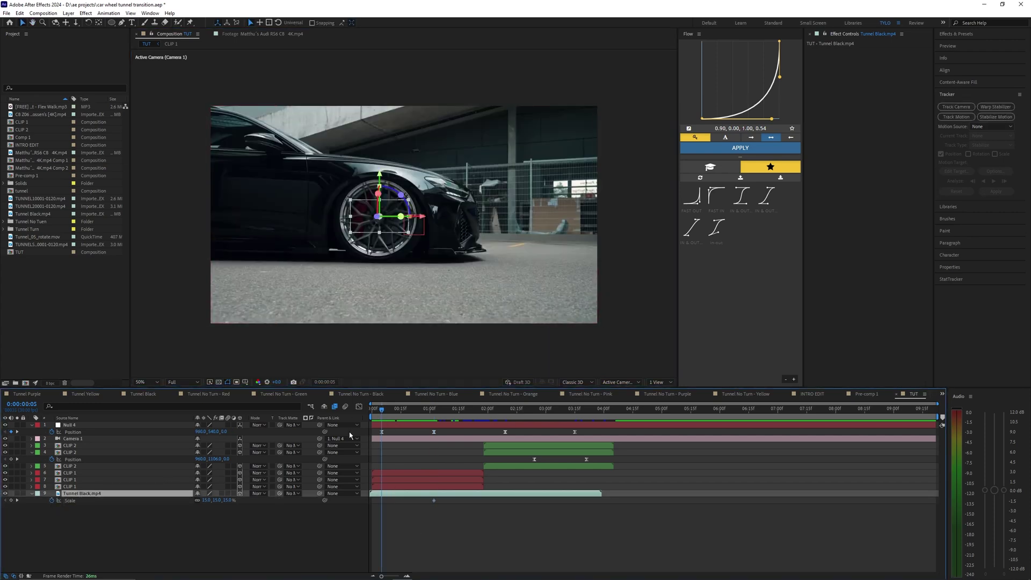
scroll(469, 460, "up", 2)
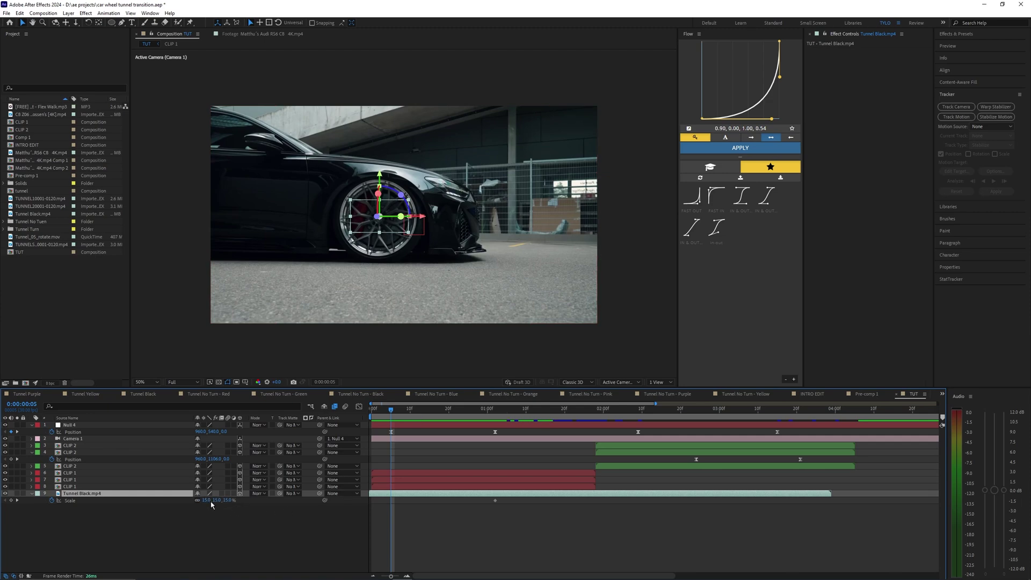
scroll(339, 226, "up", 1)
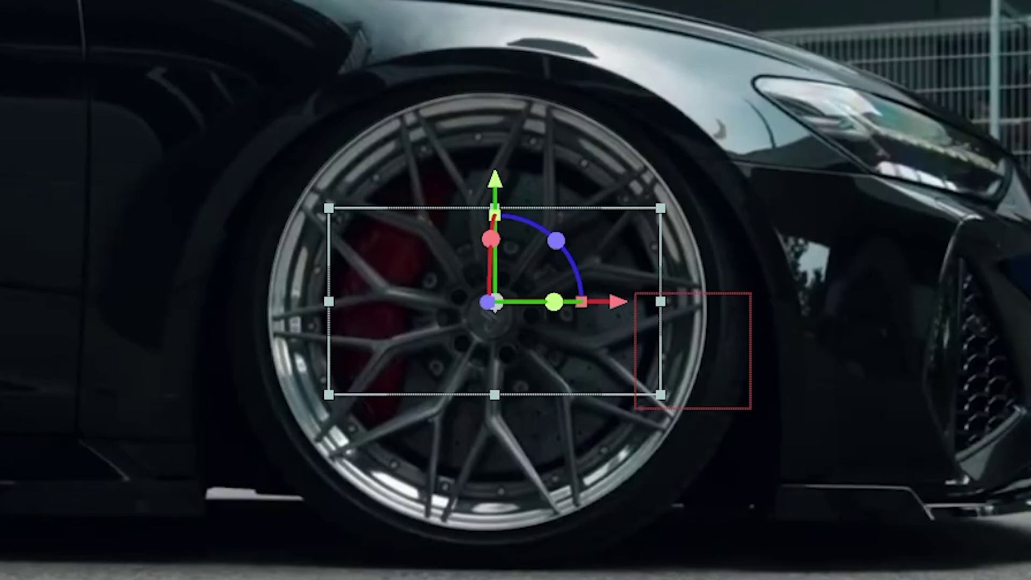
left_click_drag(660, 395, 937, 551)
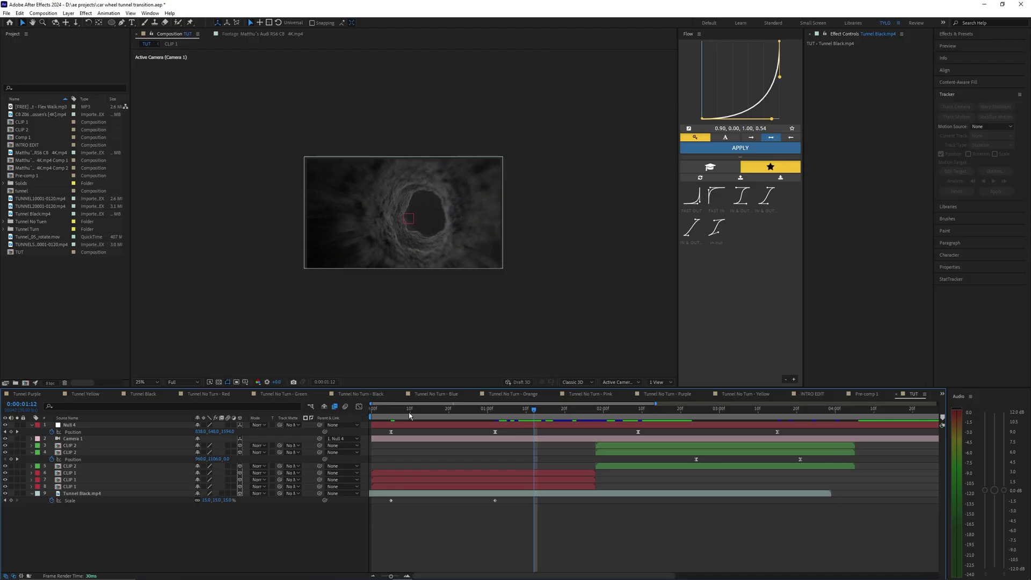
left_click_drag(537, 418, 446, 416)
scroll(398, 246, "up", 2)
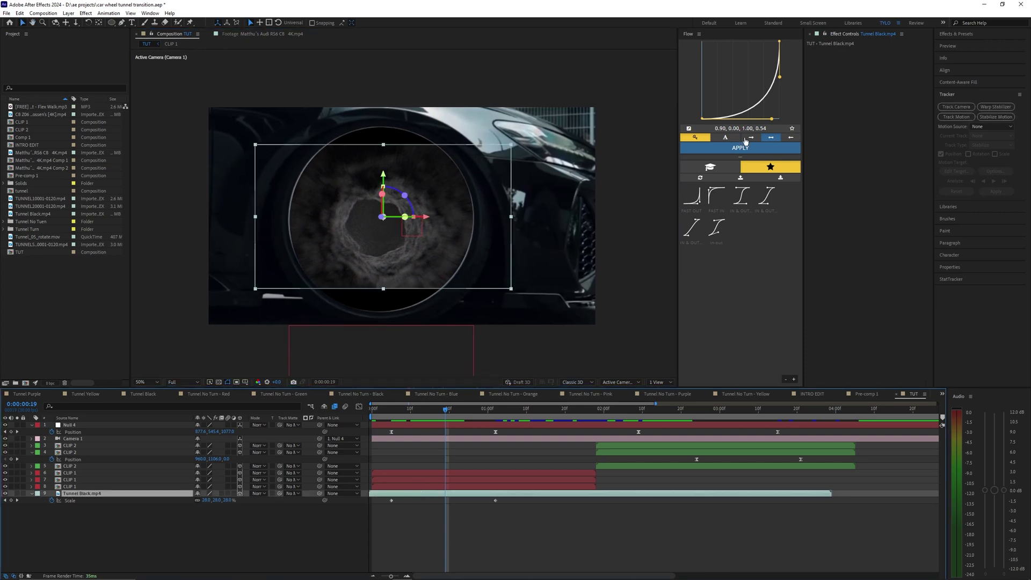
Find the Motion Tile effect and apply it to Tunnel Black.mp4.
left_click(956, 33)
left_click(955, 44)
type("motion")
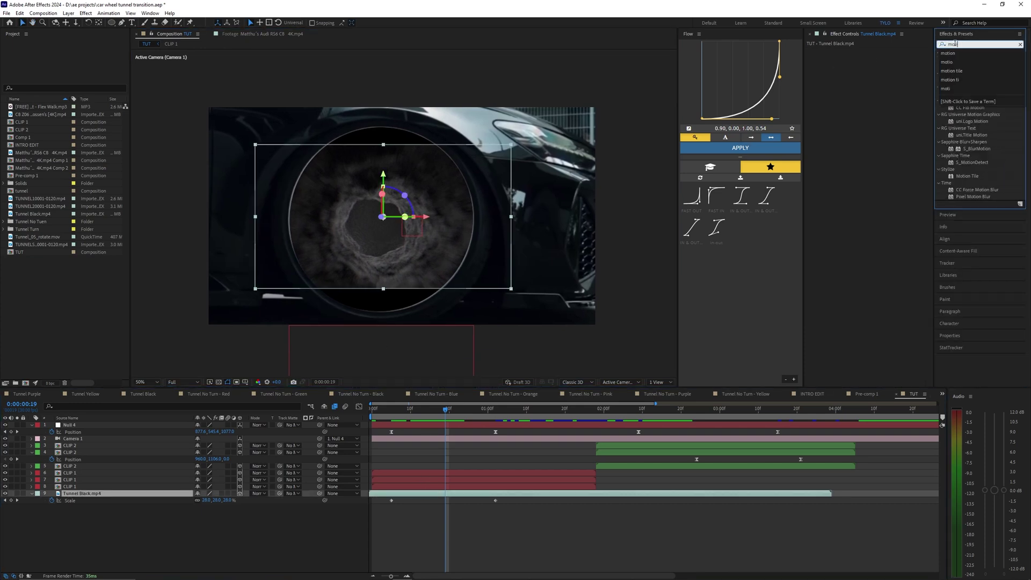
left_click_drag(967, 176, 870, 72)
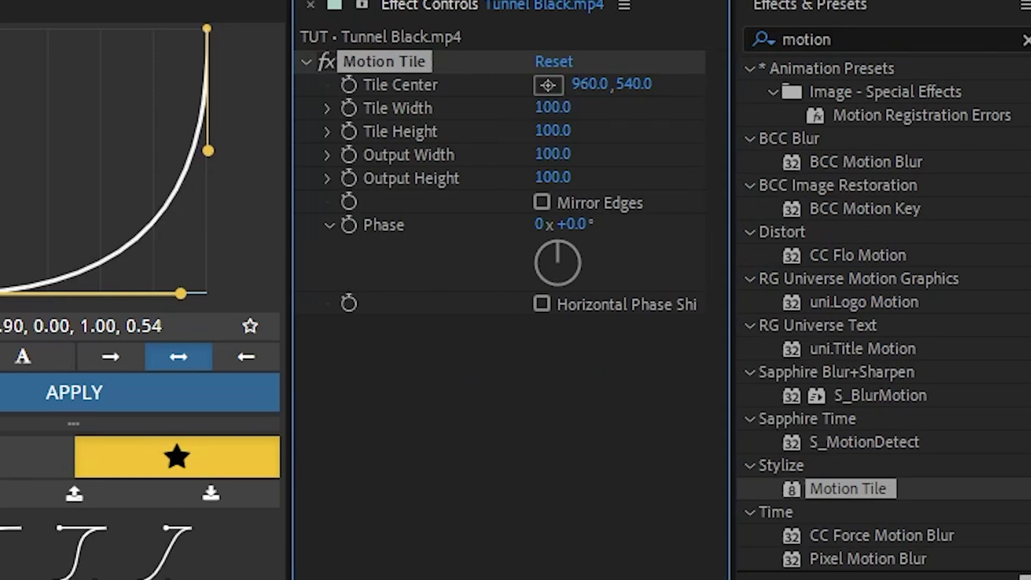
Set Motion Tile's Output Width and Output Height to 200, enable Mirror Edges, and preview the composition.
left_click(554, 155)
type("200")
key("Return")
left_click(556, 178)
type("200")
key("Return")
left_click(541, 203)
key("space")
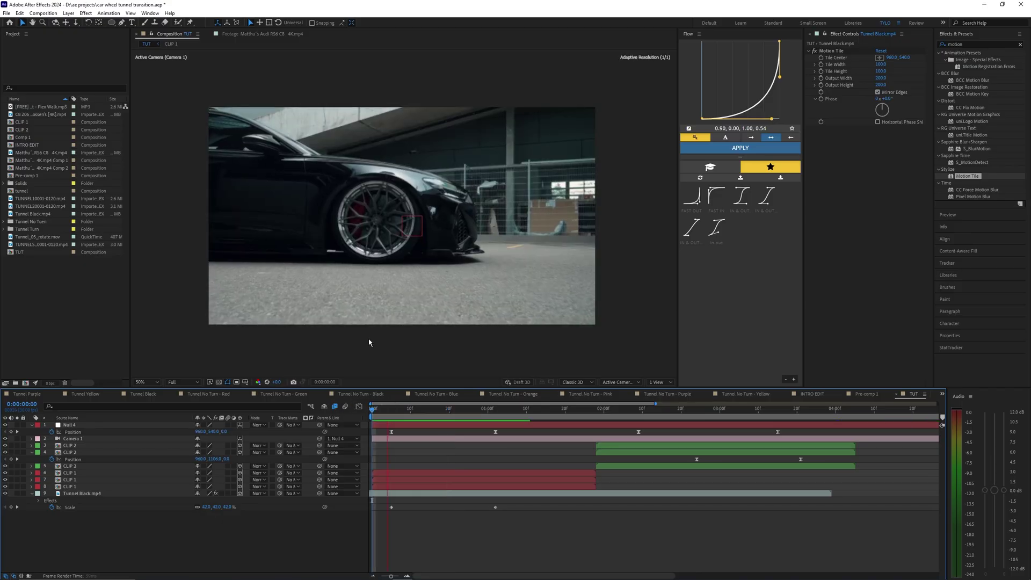
Add a holding Scale keyframe of 15% to Tunnel Black.mp4 at 0:00:02:09, where the null starts pulling back.
left_click_drag(558, 410, 528, 411)
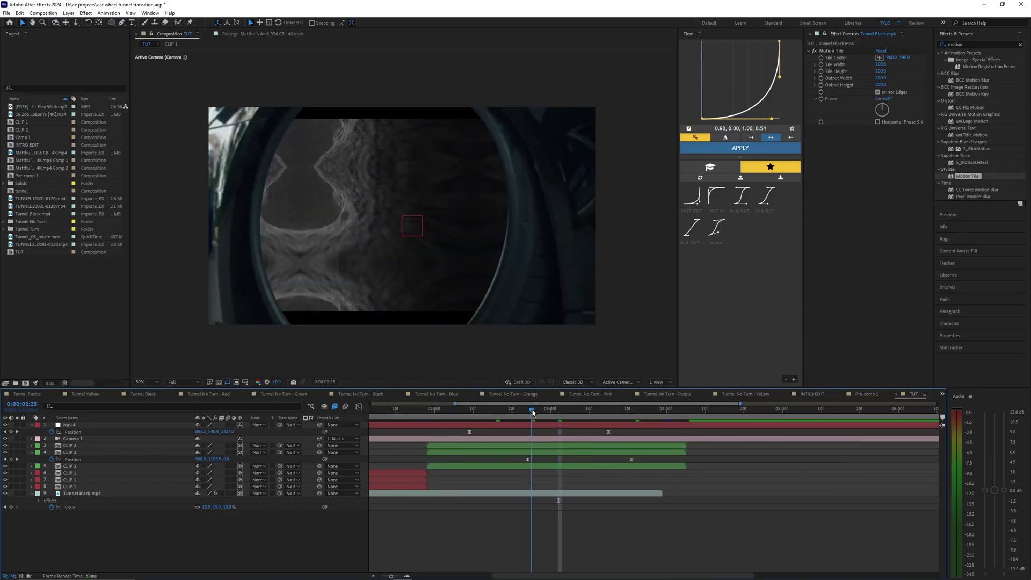
left_click(538, 499)
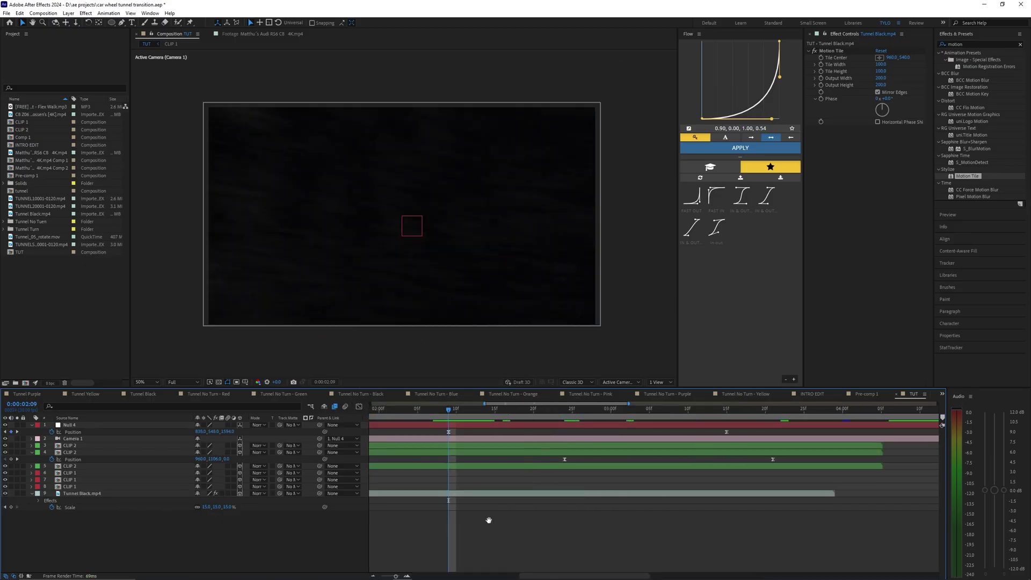
scroll(488, 520, "left", 1)
left_click(514, 496)
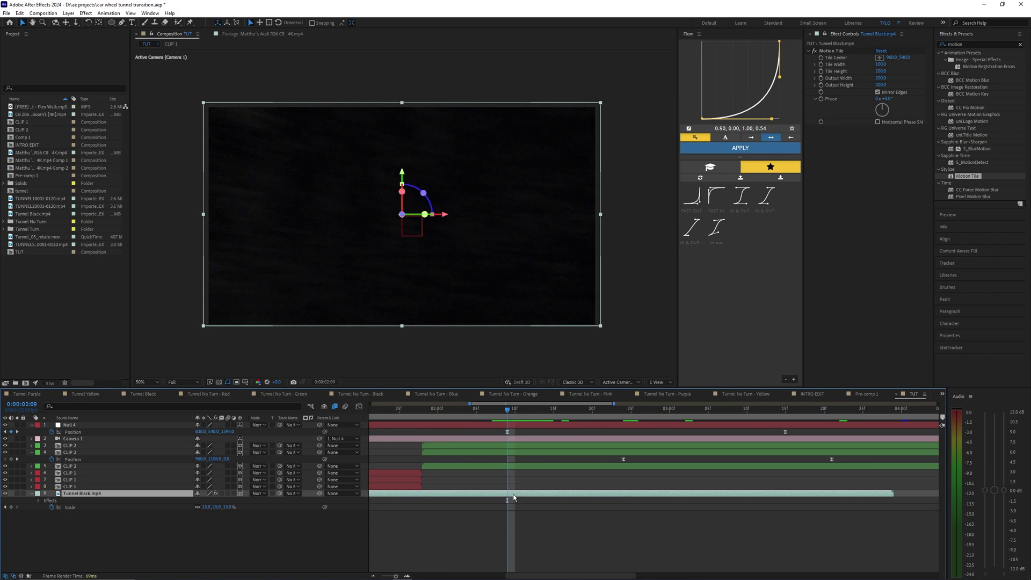
left_click(11, 507)
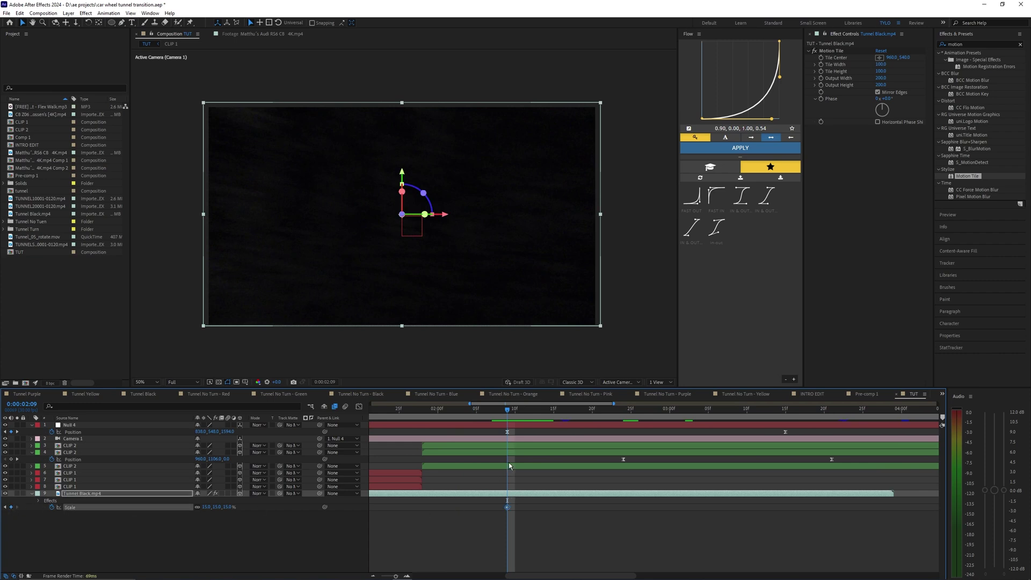
left_click_drag(521, 430, 483, 433)
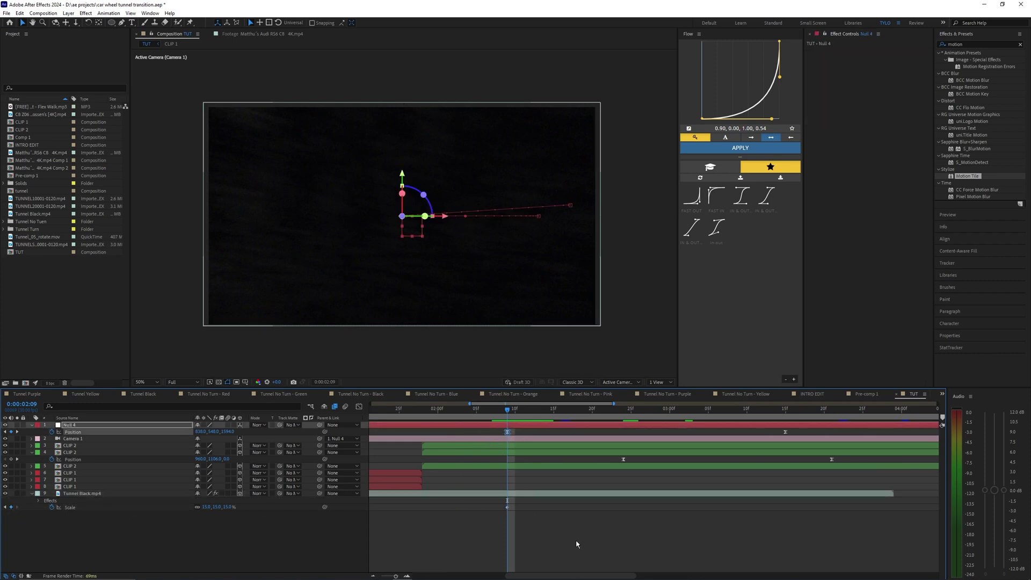
Increase Tunnel Black.mp4's Scale at 0:00:03:15, the null's last Position keyframe, to cover CLIP 2's wheel opening.
scroll(558, 542, "right", 2)
scroll(578, 529, "down", 2)
left_click_drag(619, 413, 642, 419)
left_click(643, 492)
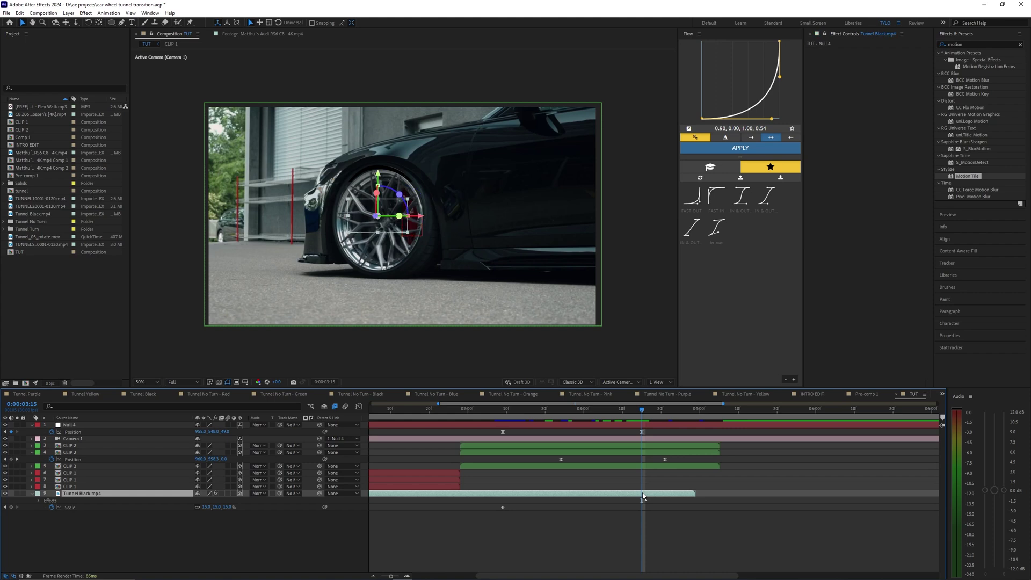
left_click_drag(207, 506, 216, 507)
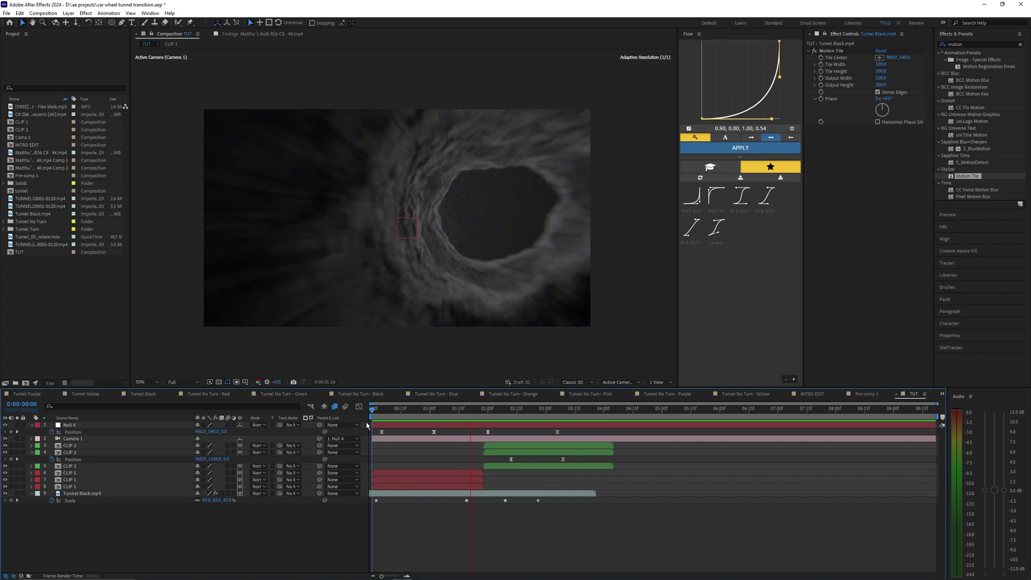
Check the exit from CLIP 2's wheel and retime Tunnel Black.mp4's last two Scale keyframes, moving the final one slightly later.
left_click_drag(547, 408, 514, 420)
left_click(509, 494)
left_click_drag(653, 412, 553, 414)
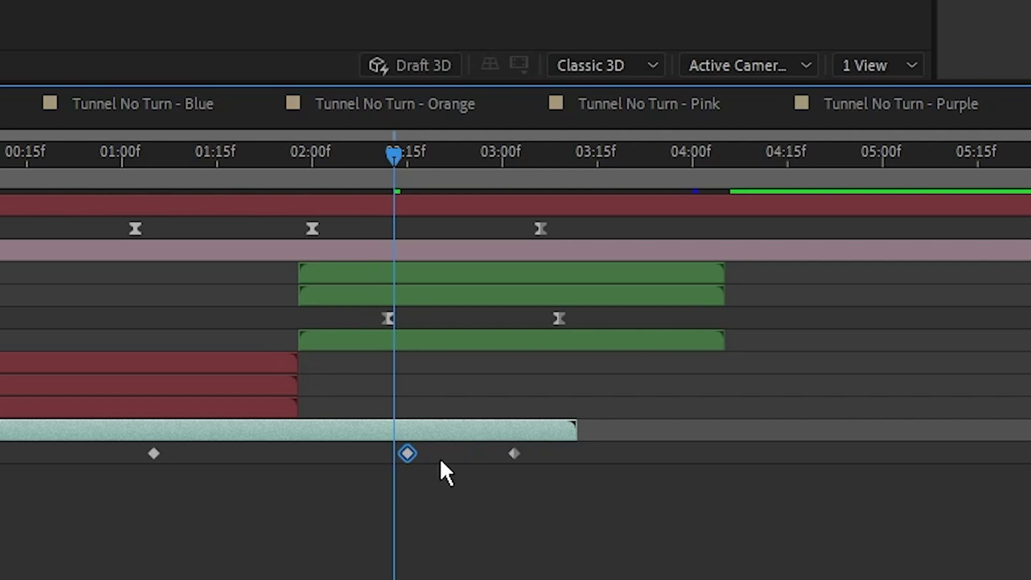
left_click_drag(382, 455, 369, 454)
left_click_drag(513, 454, 546, 454)
left_click(440, 458)
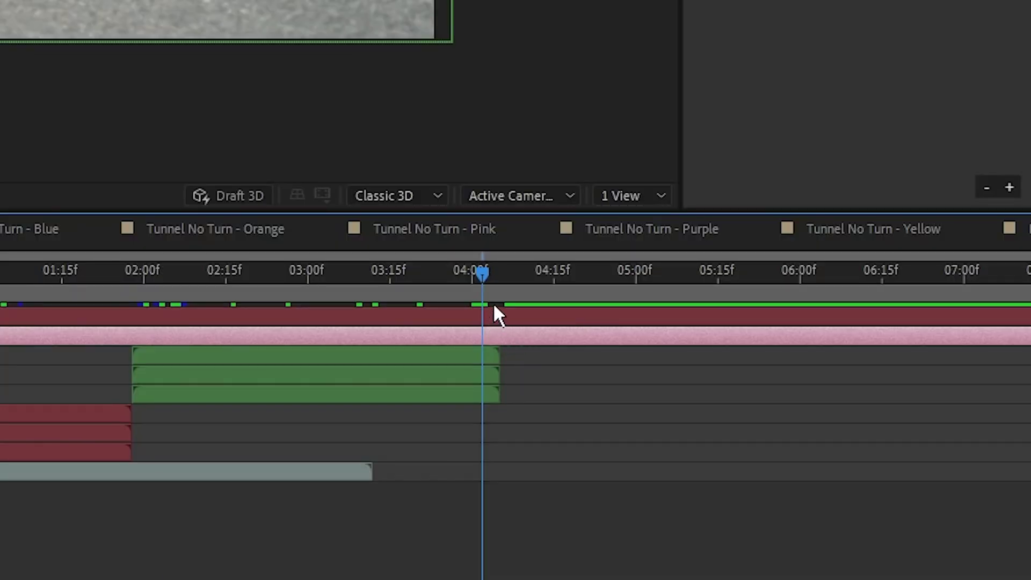
Trim the null and camera layers so they end together with the CLIP 2 layers.
left_click(495, 311)
left_click(498, 336, "shift")
key("alt+bracketright")
left_click_drag(489, 316, 502, 316)
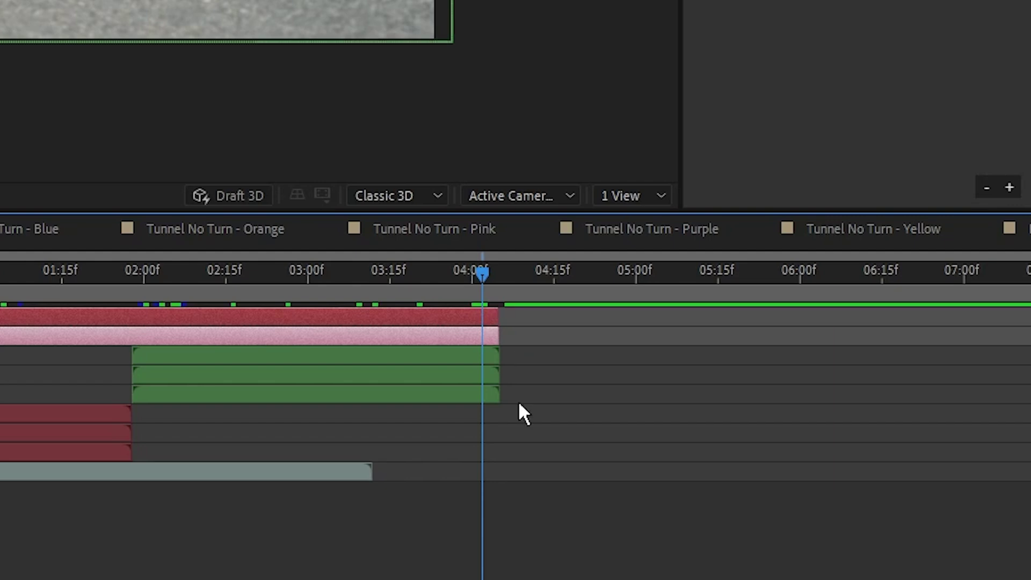
left_click(517, 410)
Return to 0:00:00:00 and enable motion blur for the composition and for the null, every clip layer and the tunnel layer.
left_click_drag(427, 277, 384, 283)
left_click_drag(384, 283, 371, 279)
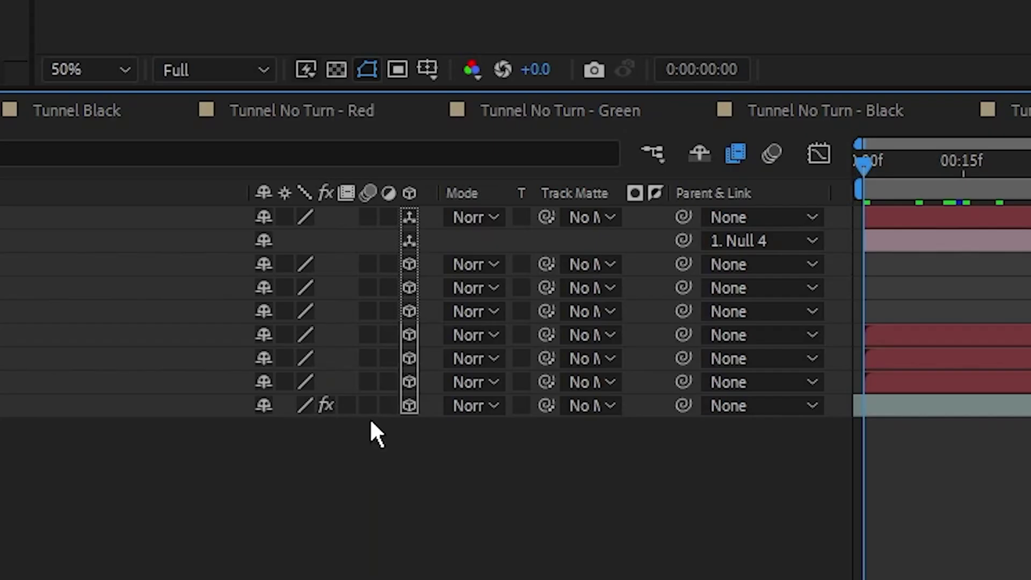
left_click_drag(369, 411, 367, 219)
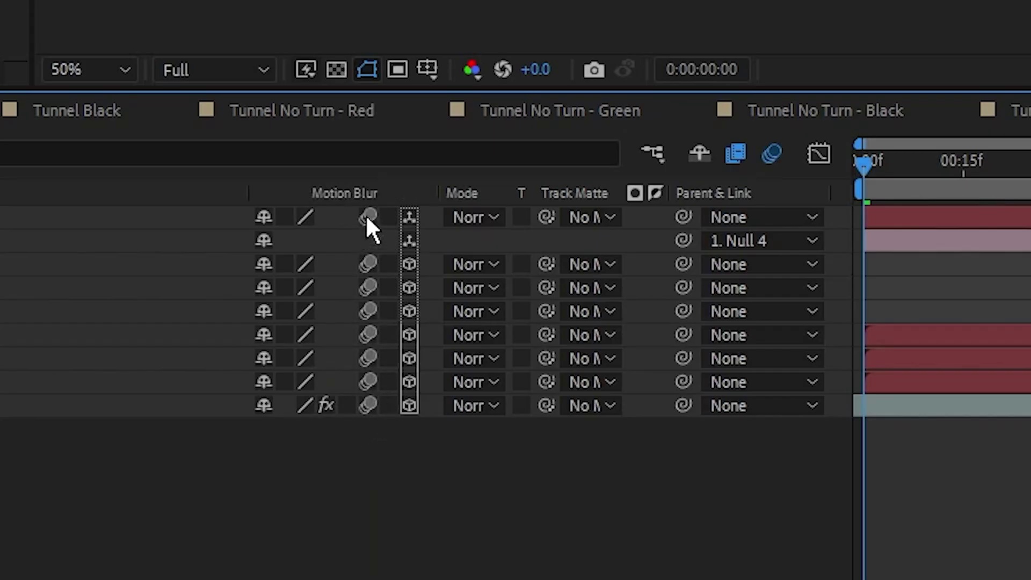
left_click_drag(357, 413, 375, 433)
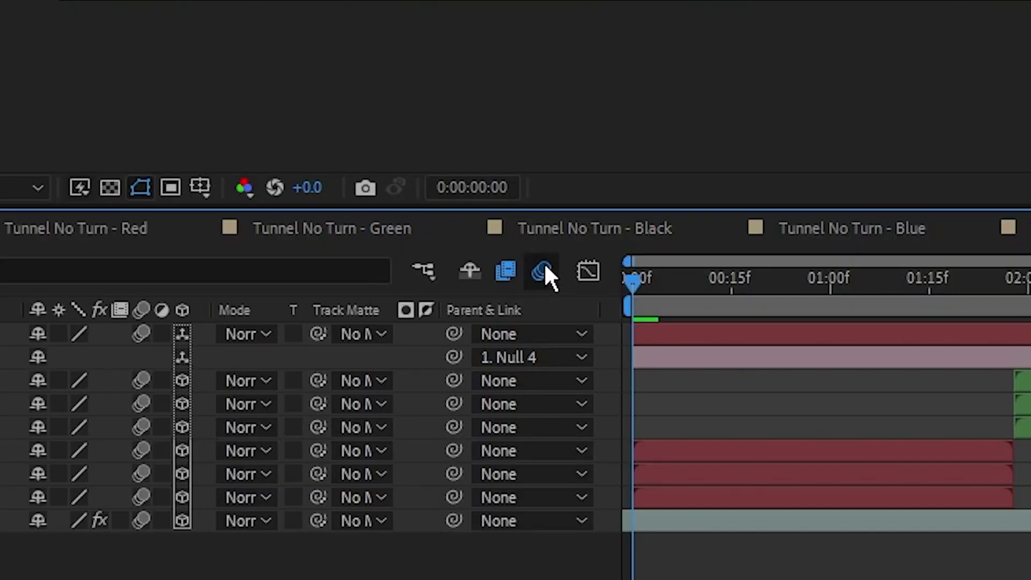
Preview the motion-blurred transition and pre-compose all nine layers, moving all attributes into the new composition.
left_click(544, 268)
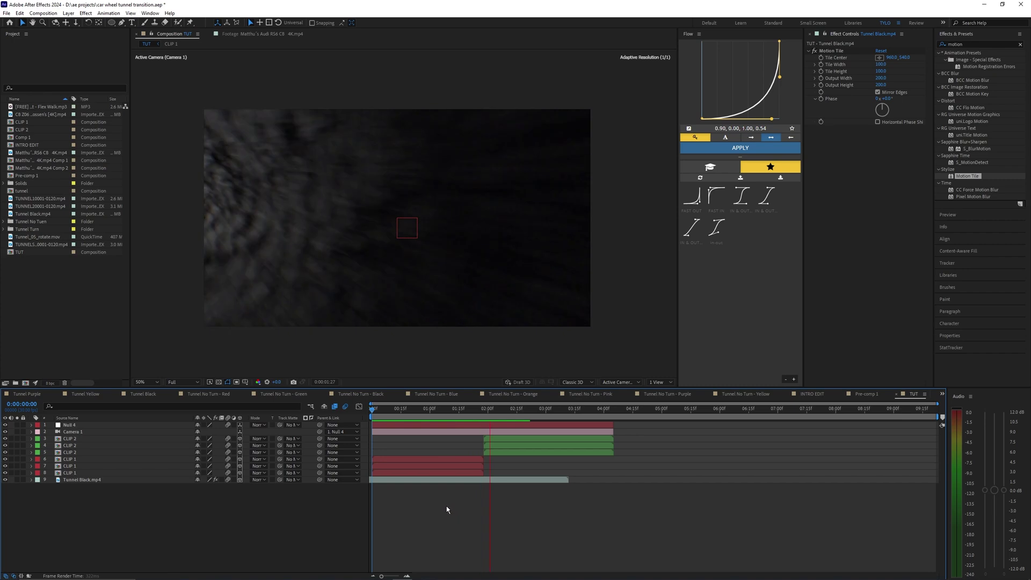
key("space")
left_click(412, 480)
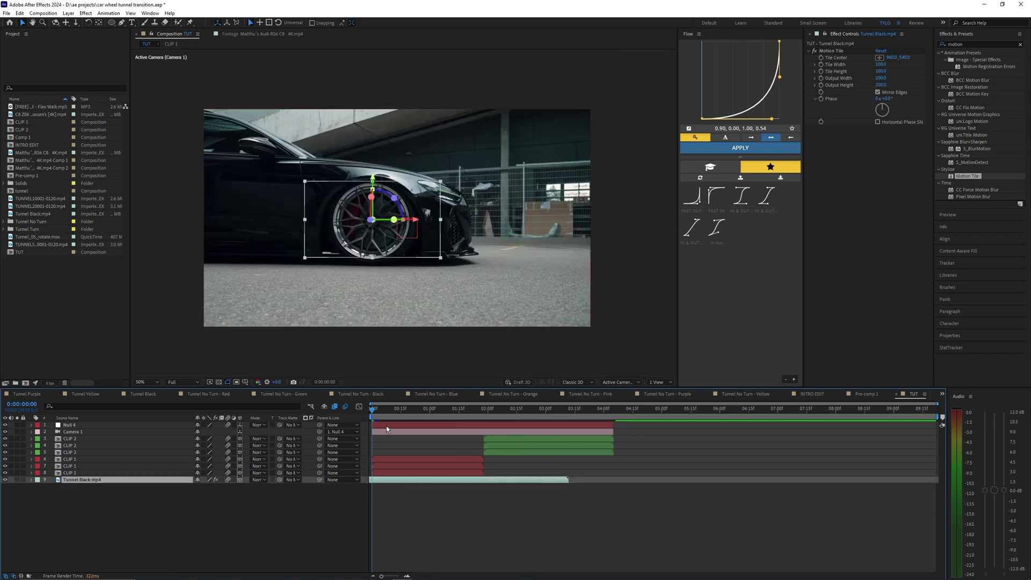
left_click(386, 426, "shift")
right_click(386, 425)
left_click(416, 371)
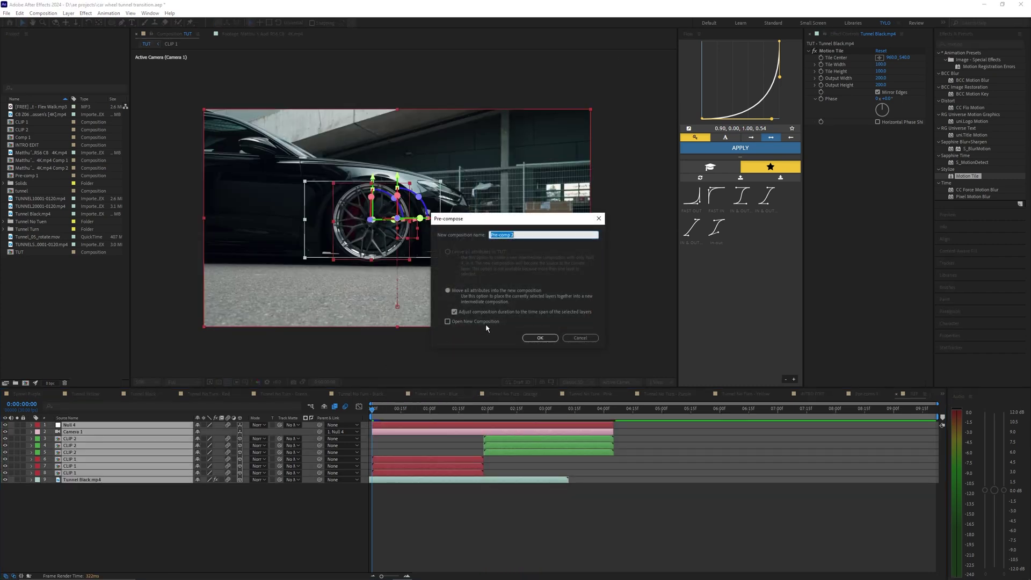
key("Return")
Add an adjustment layer above the pre-comp and clear the "motion" search from the effects list.
key("space")
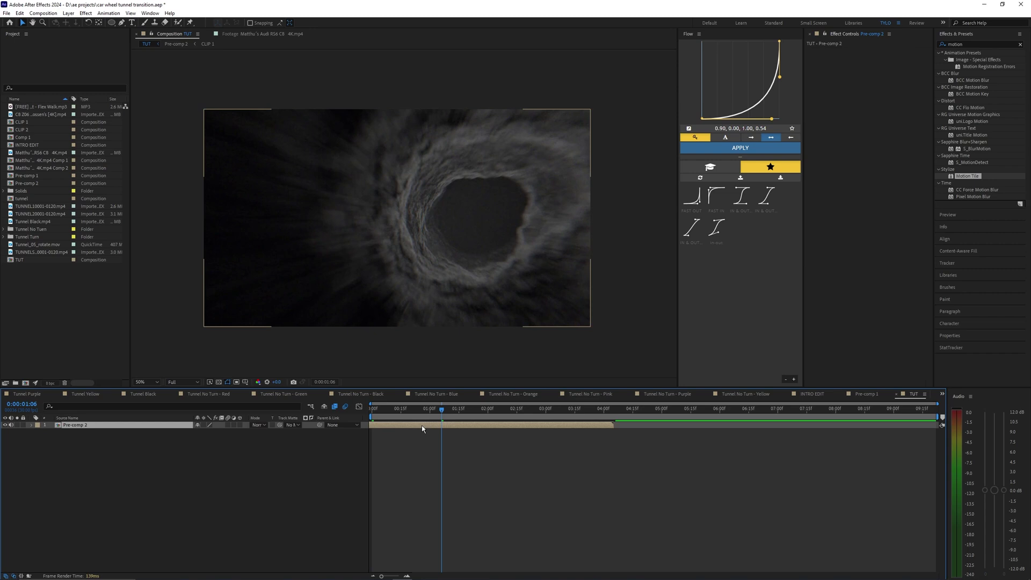
key("ctrl+alt+y")
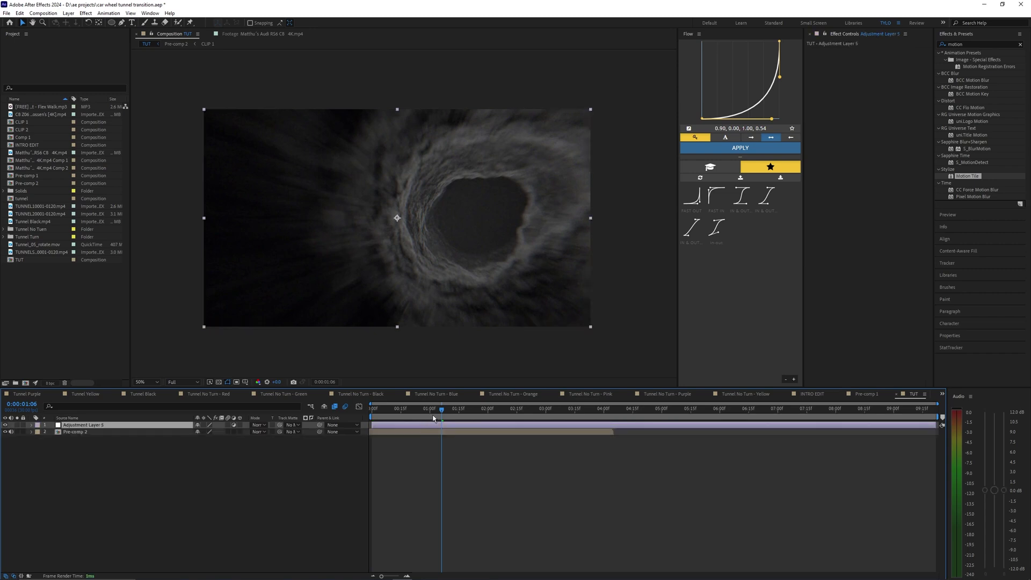
left_click_drag(432, 410, 436, 410)
left_click_drag(977, 45, 862, 46)
key("BackSpace")
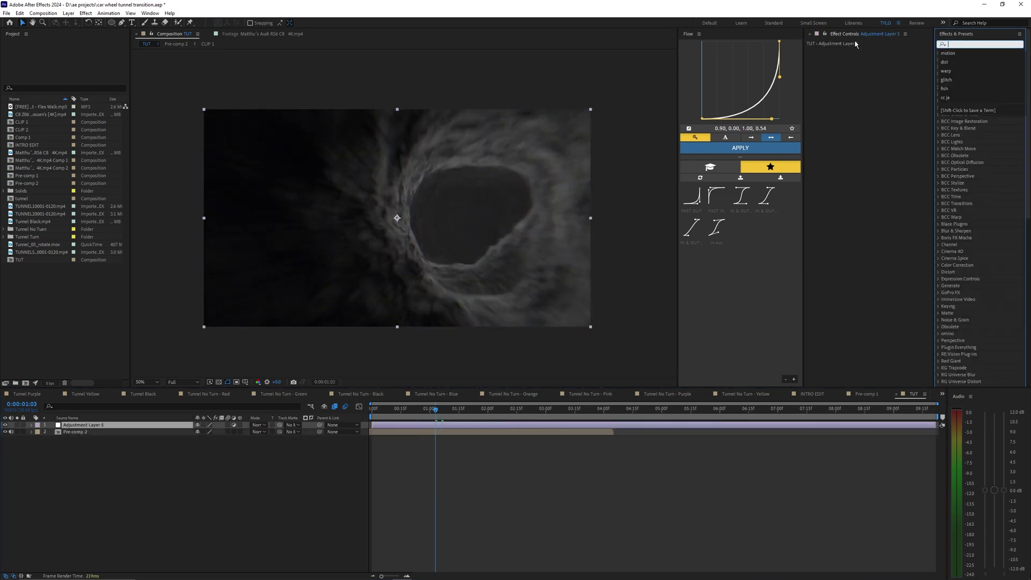
Trim the adjustment layer's start to 0:00:01:22.
left_click(468, 465)
left_click(437, 425)
left_click_drag(436, 411, 473, 414)
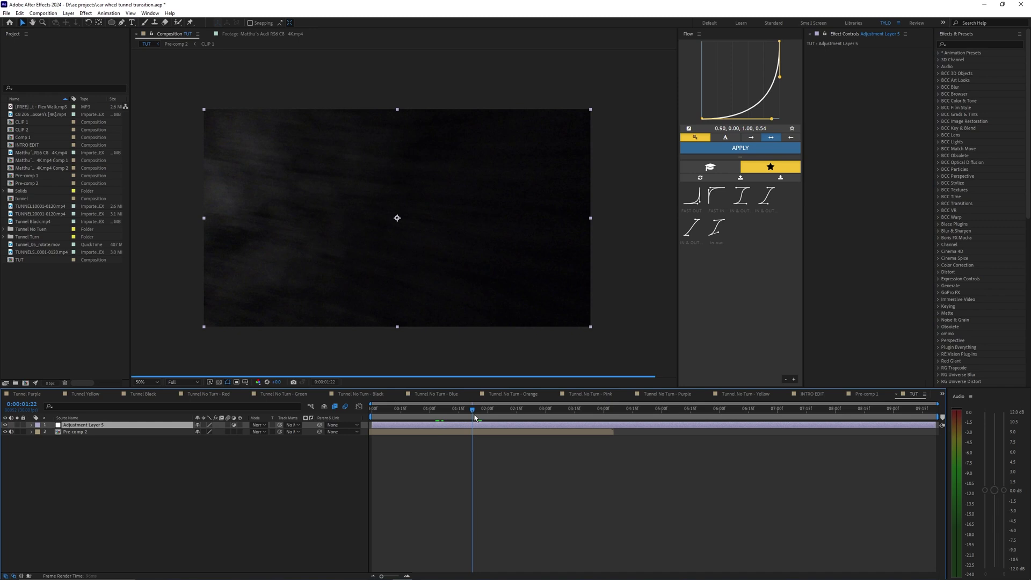
key("alt+bracketleft")
Examine the tunnel section around the adjustment layer's start to find where the shake should begin.
scroll(481, 469, "up", 5)
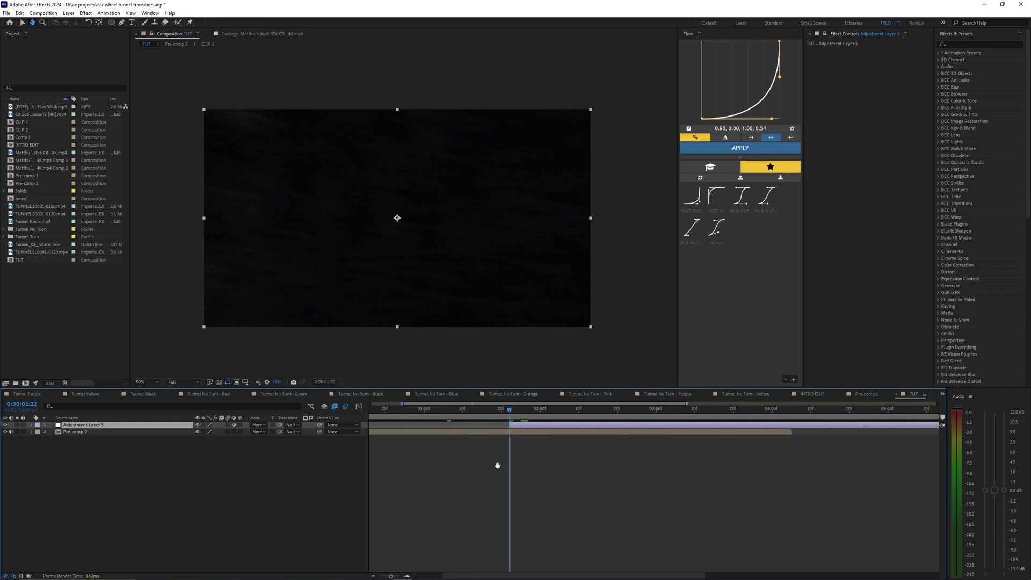
left_click_drag(506, 474, 593, 467)
left_click(482, 411)
scroll(486, 422, "up", 2)
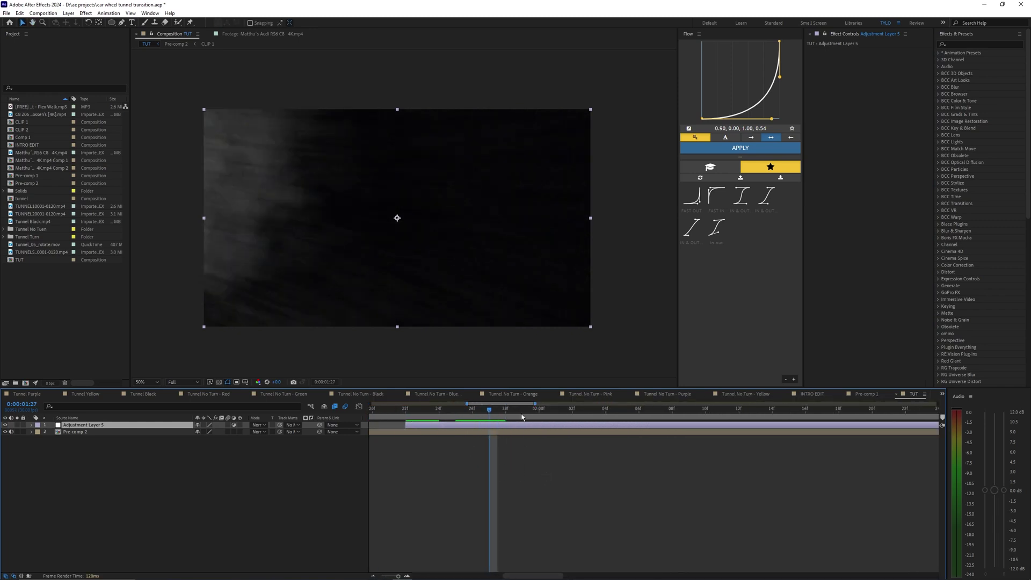
scroll(507, 424, "down", 5)
mouse_move(482, 410)
left_mouse_down()
mouse_move(513, 412)
mouse_move(495, 421)
left_mouse_up()
scroll(501, 462, "up", 2)
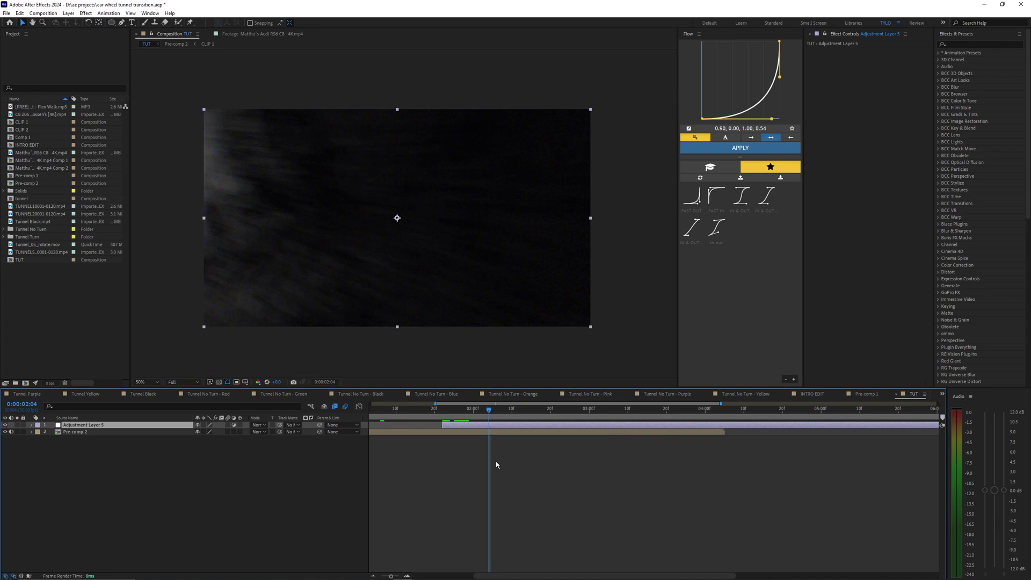
left_click_drag(473, 466, 515, 468)
left_click_drag(548, 417, 408, 422)
scroll(423, 467, "up", 2)
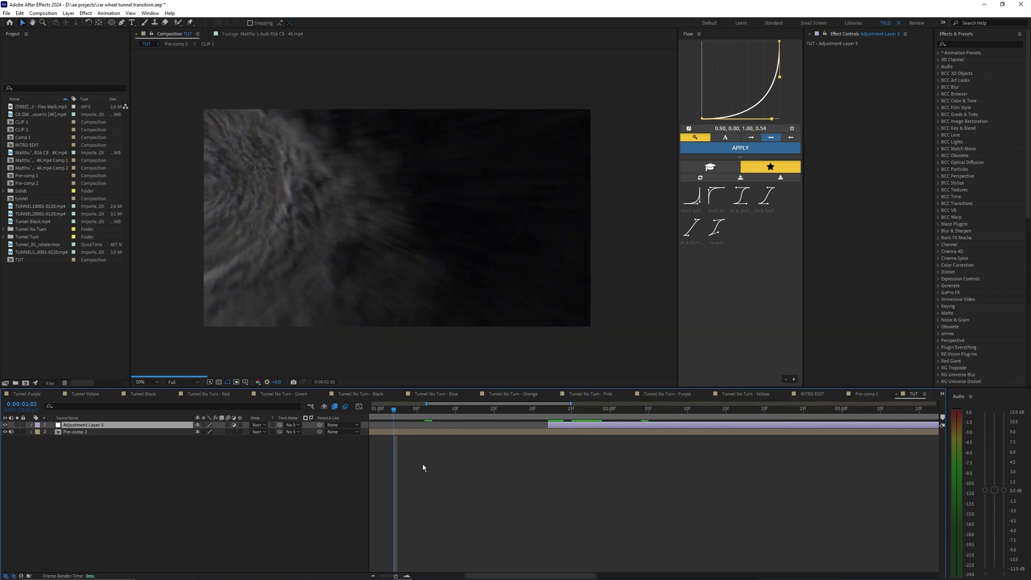
scroll(424, 467, "down", 2)
Move the adjustment layer to start at 0:00:00:26, near the tunnel entry, and enable its motion blur.
left_click_drag(492, 472, 590, 477)
left_click_drag(494, 426, 486, 425)
mouse_move(486, 413)
left_mouse_down()
mouse_move(423, 412)
mouse_move(492, 423)
left_mouse_up()
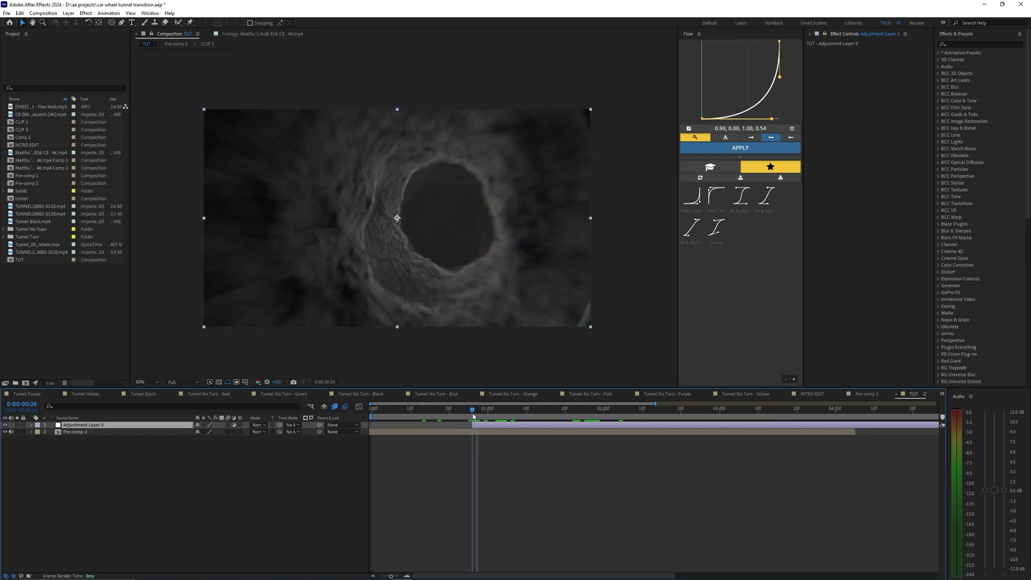
left_click(442, 436)
left_click(452, 425)
left_click(231, 425)
Open the Shakes in folder of SHAKE PRESETS- TYLO and review its presets from Shake 1 to Shake Zoom Out.
left_click(939, 53)
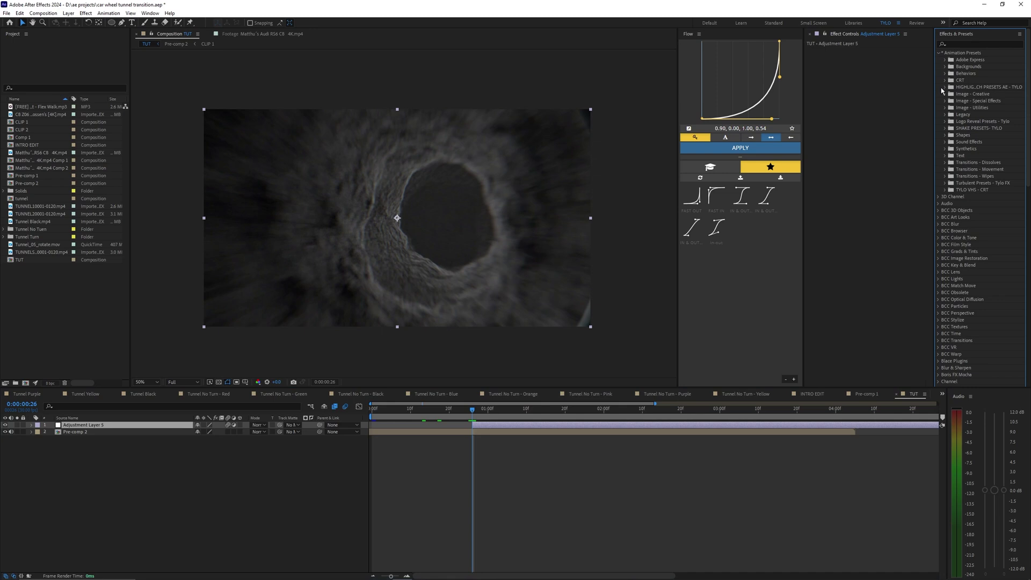
left_click(945, 129)
left_click(953, 135)
left_click(976, 143)
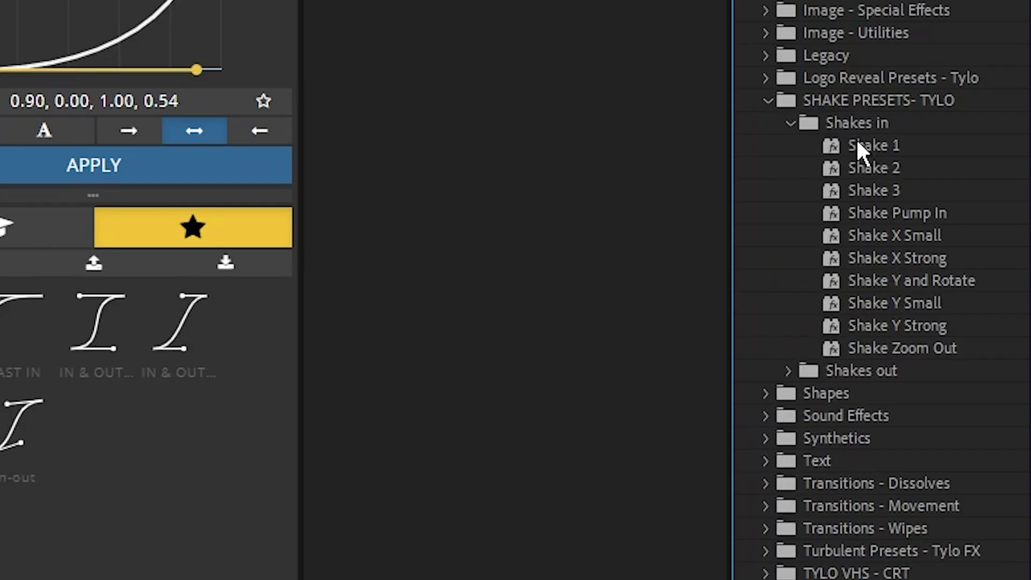
left_click(980, 203, "shift")
left_click(884, 122)
left_click(883, 144)
left_click(887, 346, "shift")
left_click(904, 127)
left_click(887, 144)
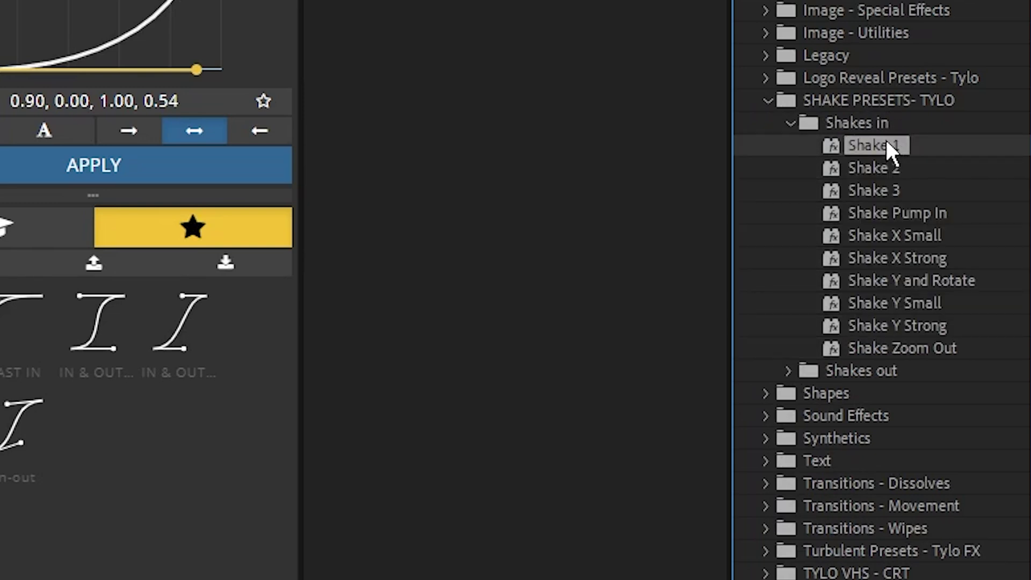
left_click(891, 344, "shift")
left_click(889, 145)
left_click(892, 349, "shift")
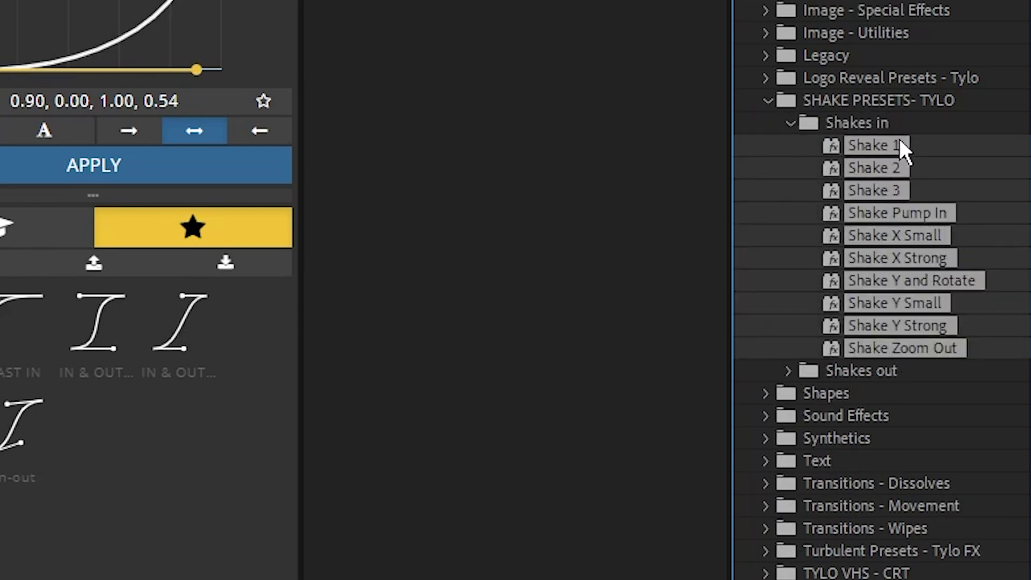
left_click(921, 123)
left_click(907, 144)
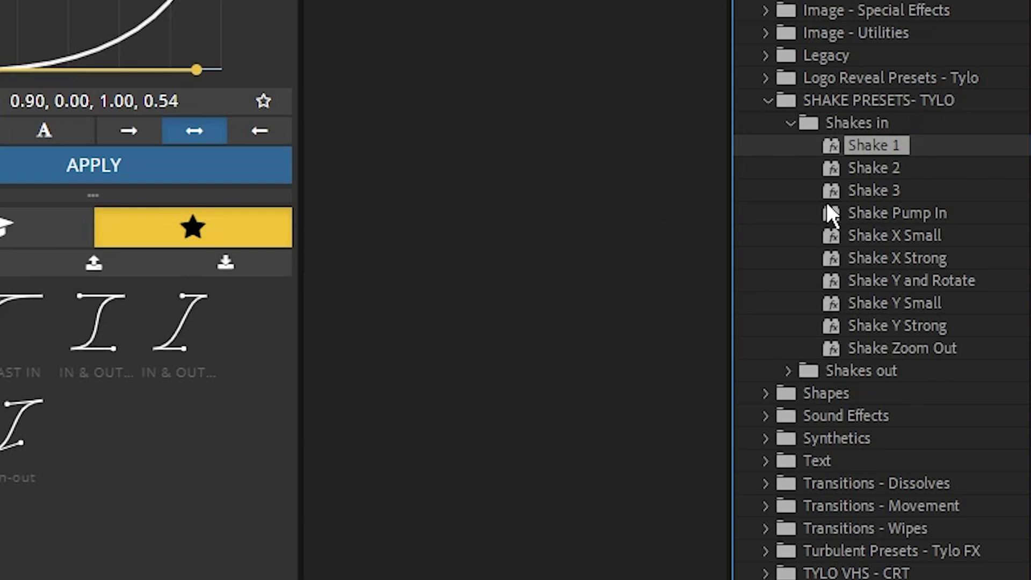
Apply the Shake Y Small preset to the adjustment layer and play back the transition.
left_click(891, 324)
left_click(877, 298)
left_click_drag(901, 328, 456, 129)
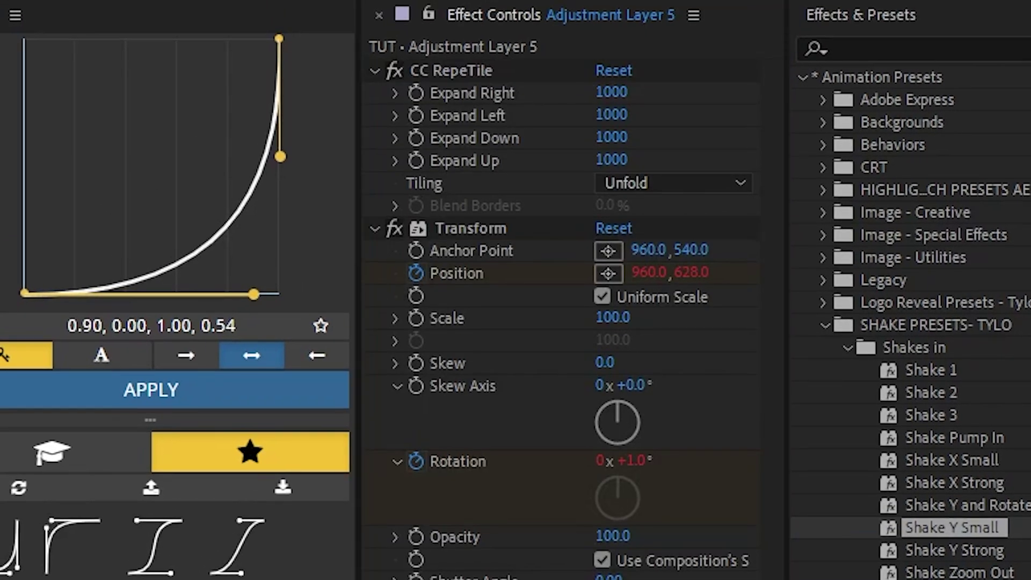
key("space")
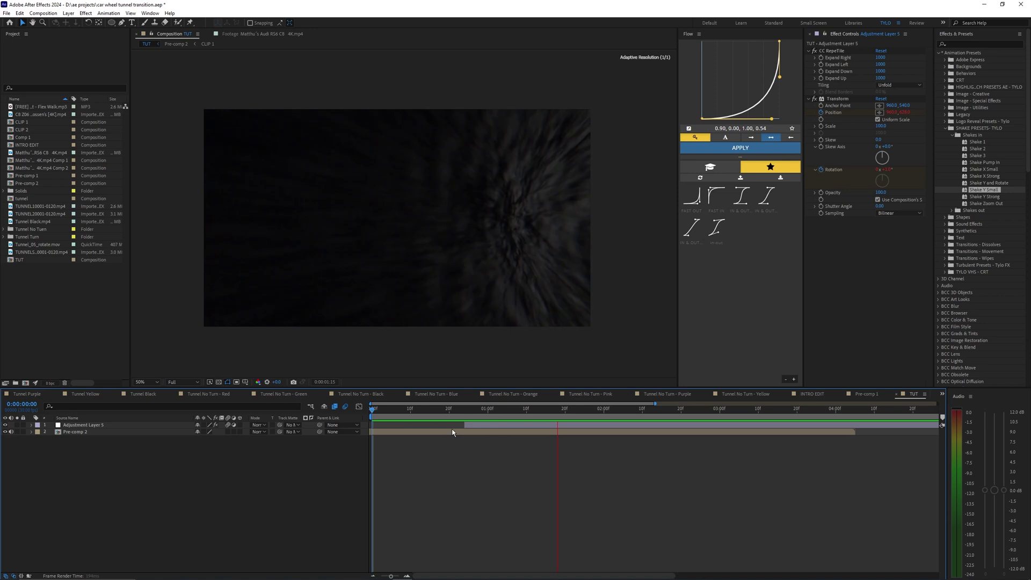
Duplicate the shake adjustment layer and move the copy to start at 0:00:02:08.
left_click(602, 424)
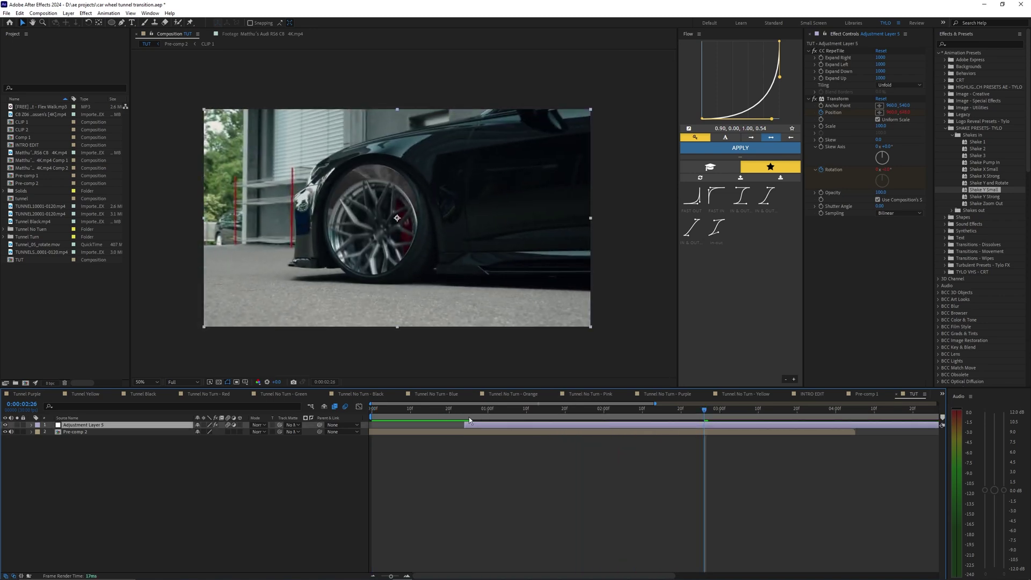
key("ctrl+d")
left_click_drag(473, 423, 629, 428)
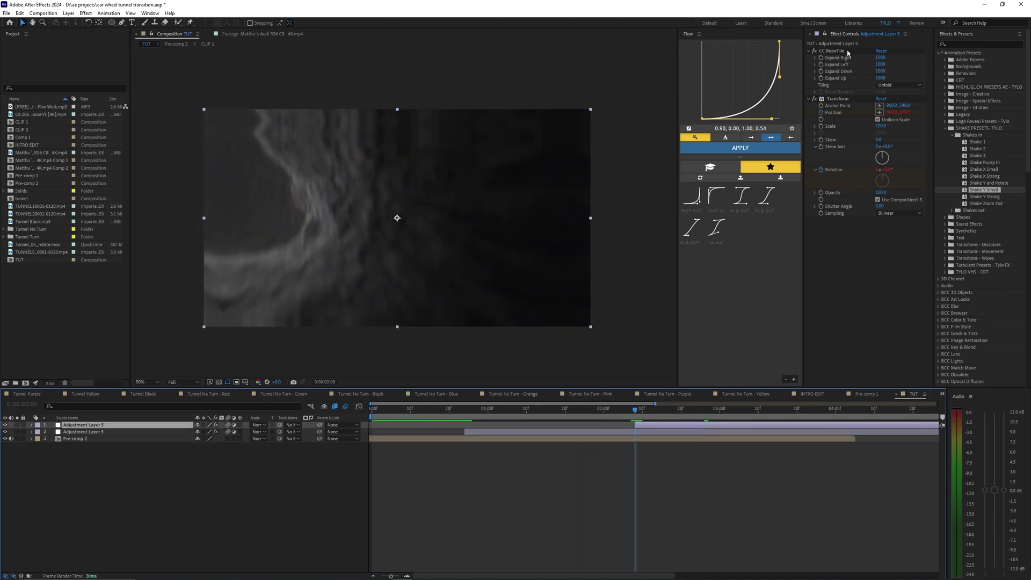
Delete the CC RepeTile and Transform effects from the duplicated adjustment layer.
left_click(846, 51)
key("Delete")
left_click(840, 52)
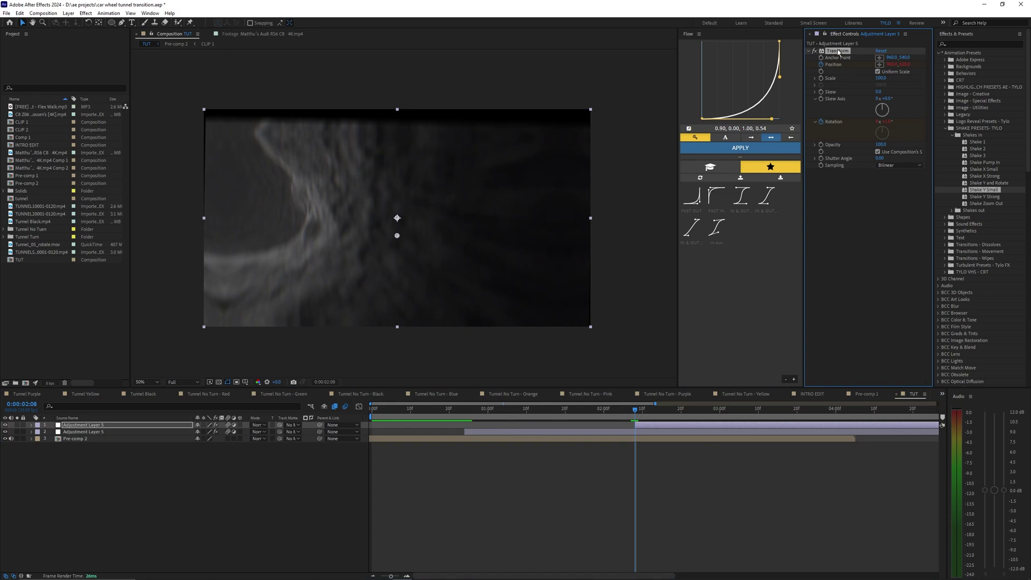
key("Delete")
left_click(647, 473)
left_click(642, 426)
Start the duplicated adjustment layer at 0:00:02:24, at CLIP 2's wheel exit, and apply the Shake Y and Rotate preset to it.
key("space")
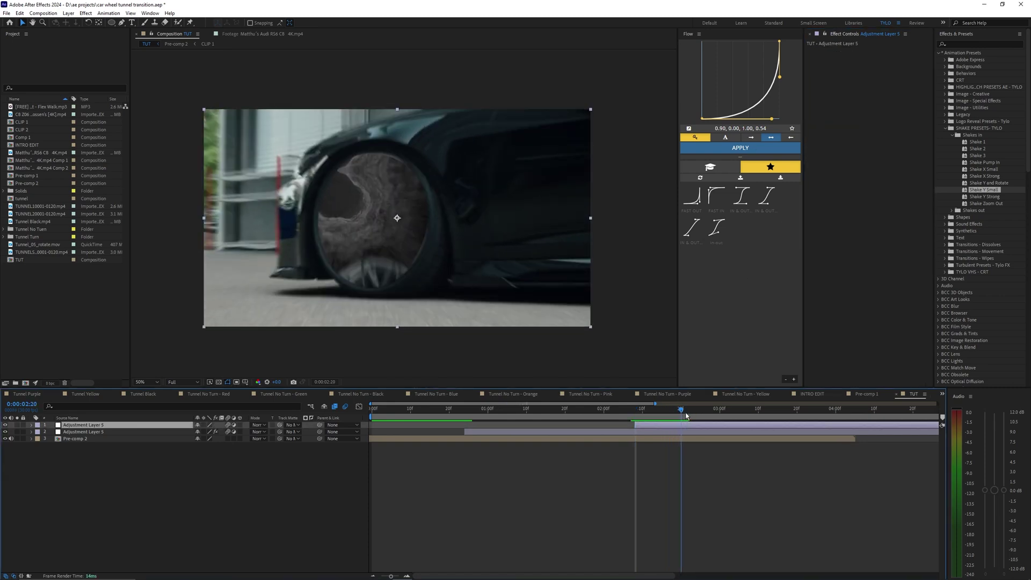
mouse_move(702, 411)
left_mouse_down()
mouse_move(711, 412)
mouse_move(685, 410)
mouse_move(736, 413)
mouse_move(709, 414)
left_mouse_up()
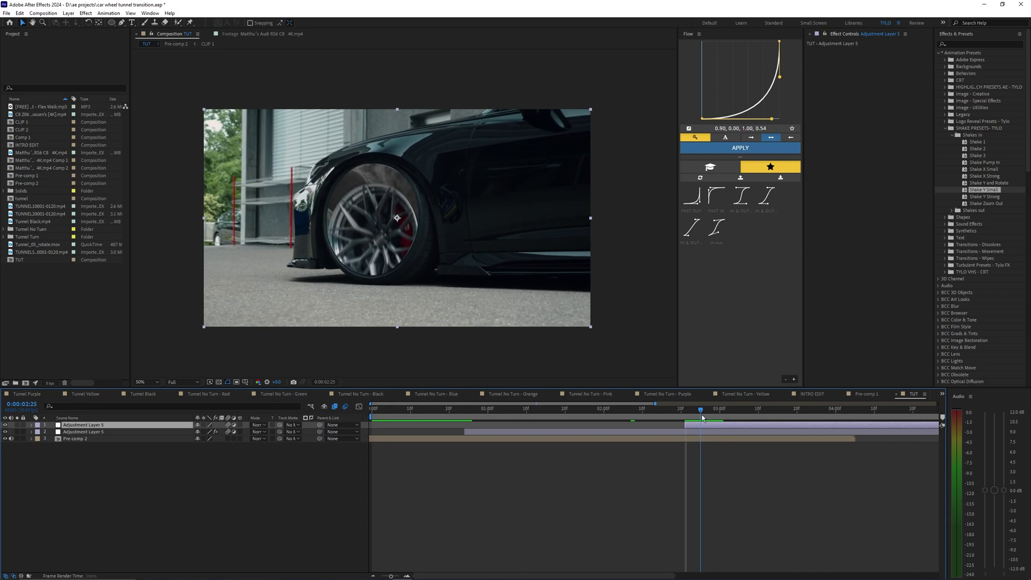
key("Page_Up")
key("Page_Up")
key("Page_Up")
key("alt+[")
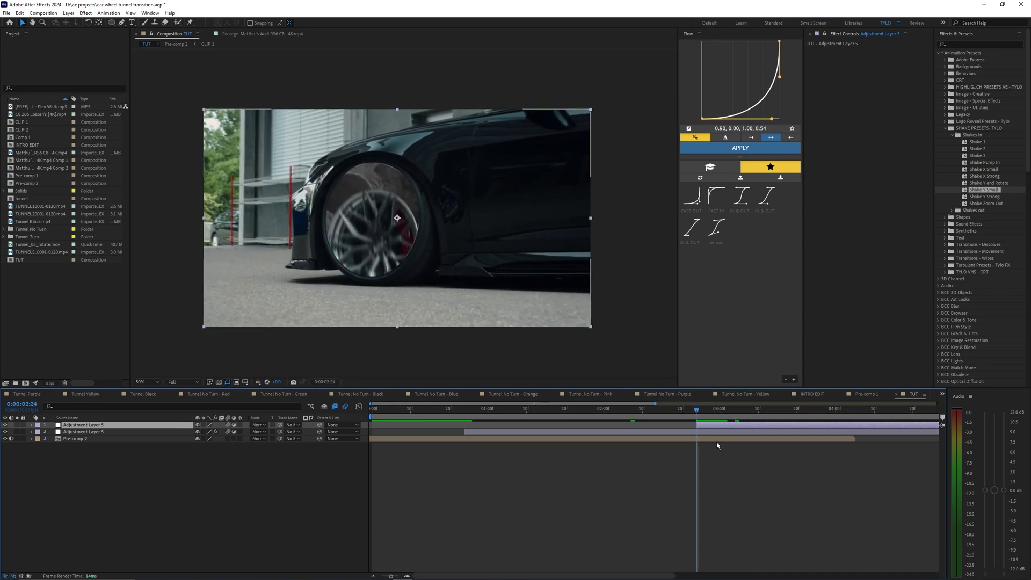
left_click_drag(989, 184, 871, 176)
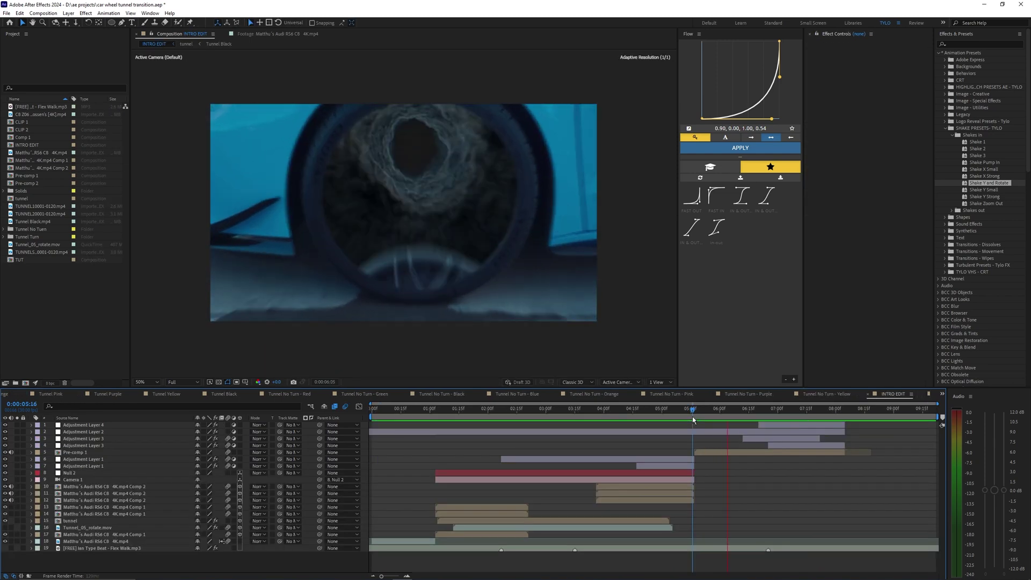
Review the INTRO EDIT composition's second transition by scrubbing past 0:00:06:15 and replaying it from 0:00:05:18.
key("space")
left_click_drag(694, 411, 706, 410)
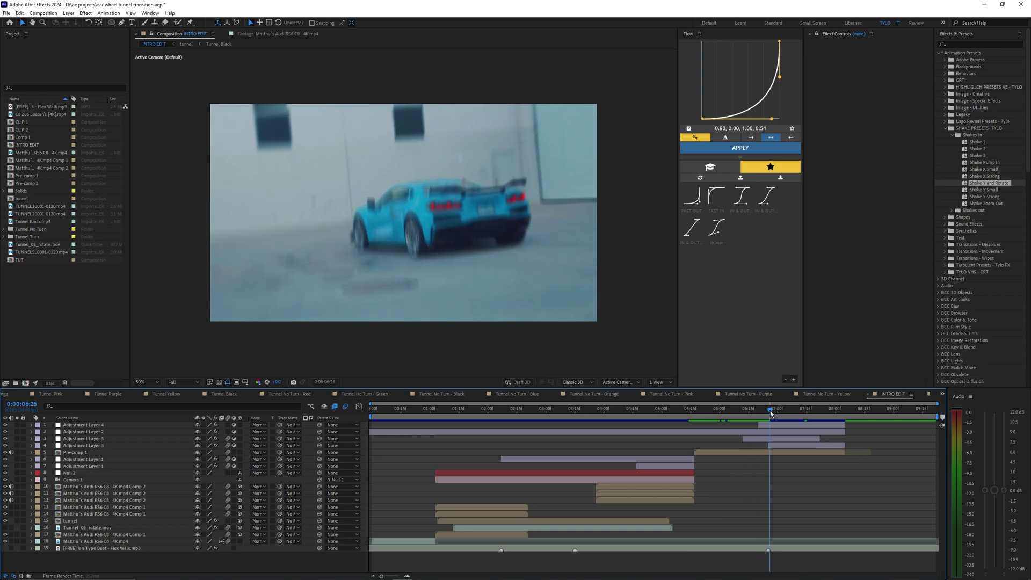
left_click_drag(780, 416, 697, 417)
key("space")
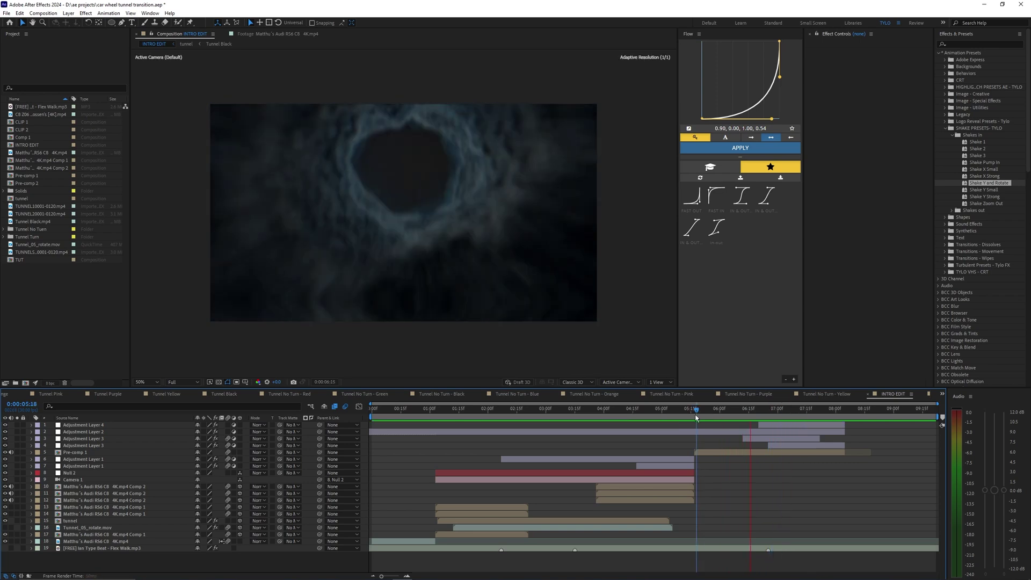